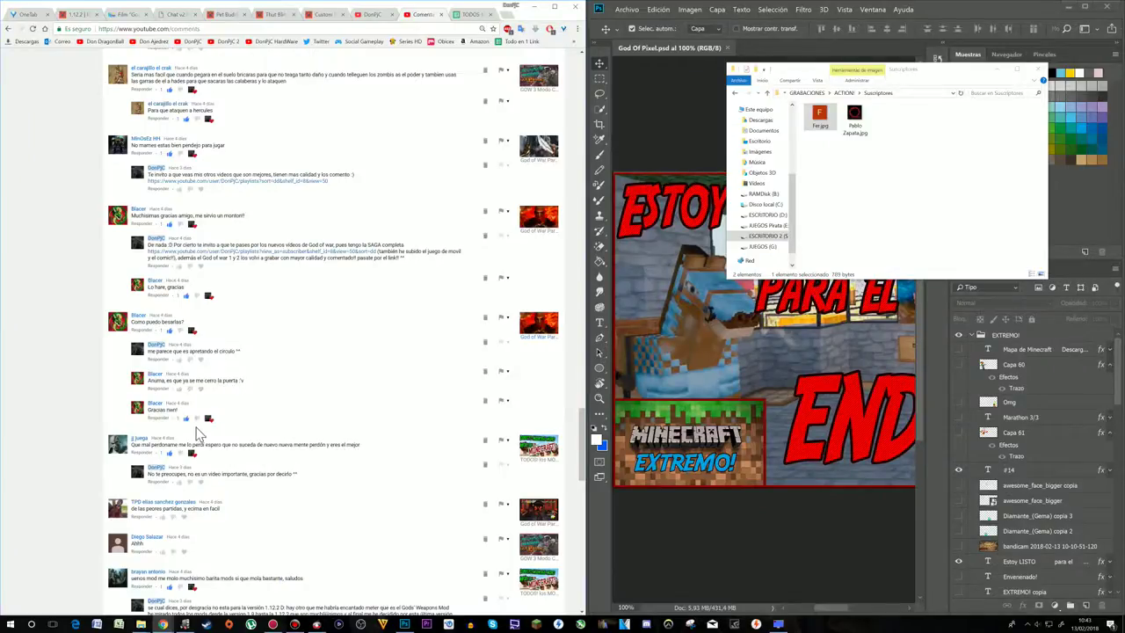
- Reply to the "de las peores partidas" comment with "Muy cierto xDDDD Te invito a que veas los nuevos videos de gow!!"
scroll(197, 433, "down", 2)
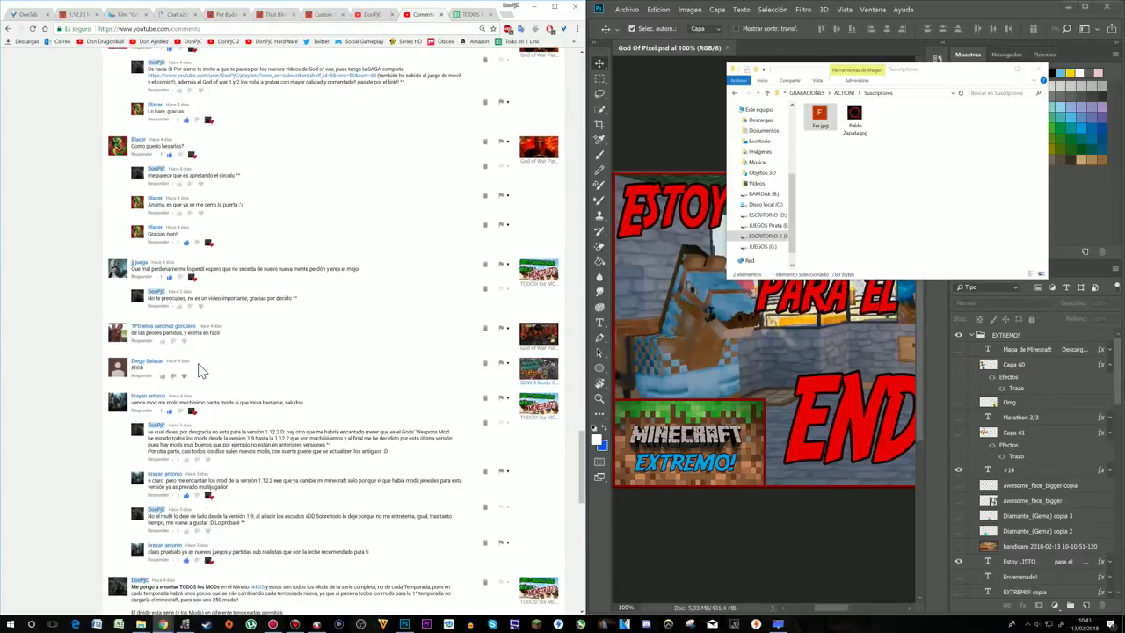
left_click(148, 341)
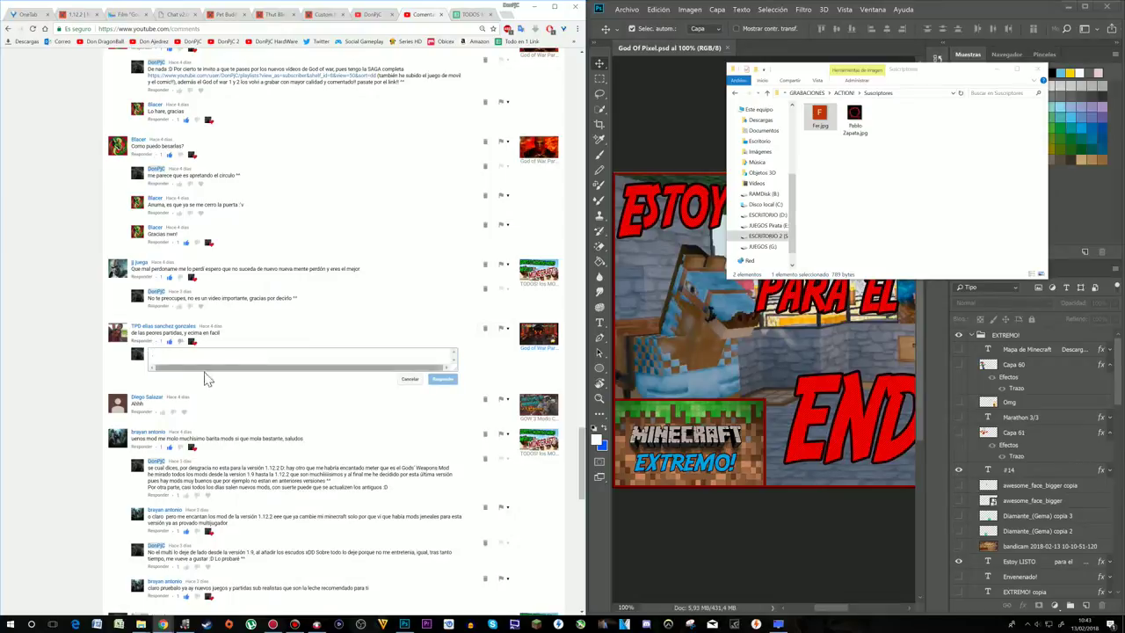
type("Muy")
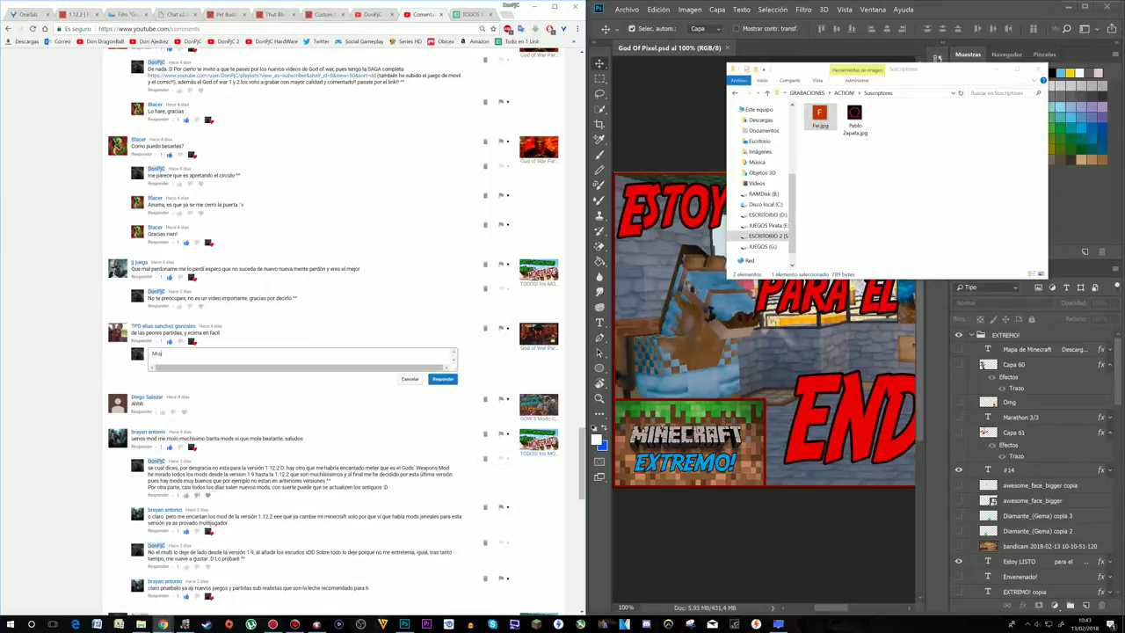
type(" cierto xDDDD Te invito a que veas los nuevos videos de gow!!")
- Copy the link address of the God of War playlist section heading on the DonPJC channel home page
left_click(362, 16)
scroll(211, 250, "down", 10)
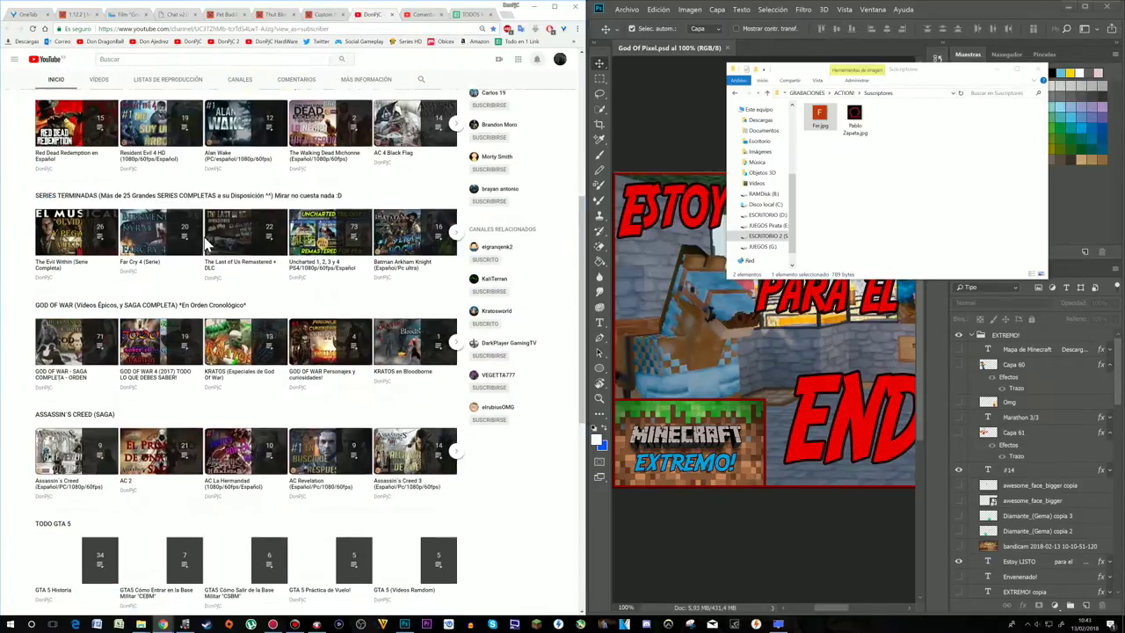
scroll(87, 369, "down", 5)
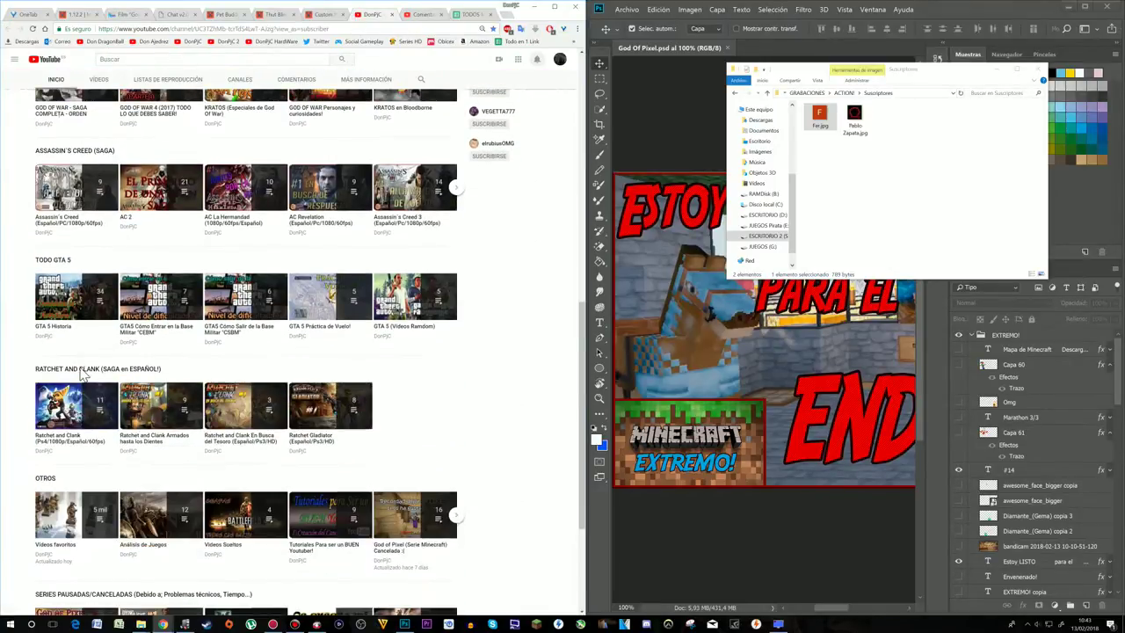
right_click(71, 397)
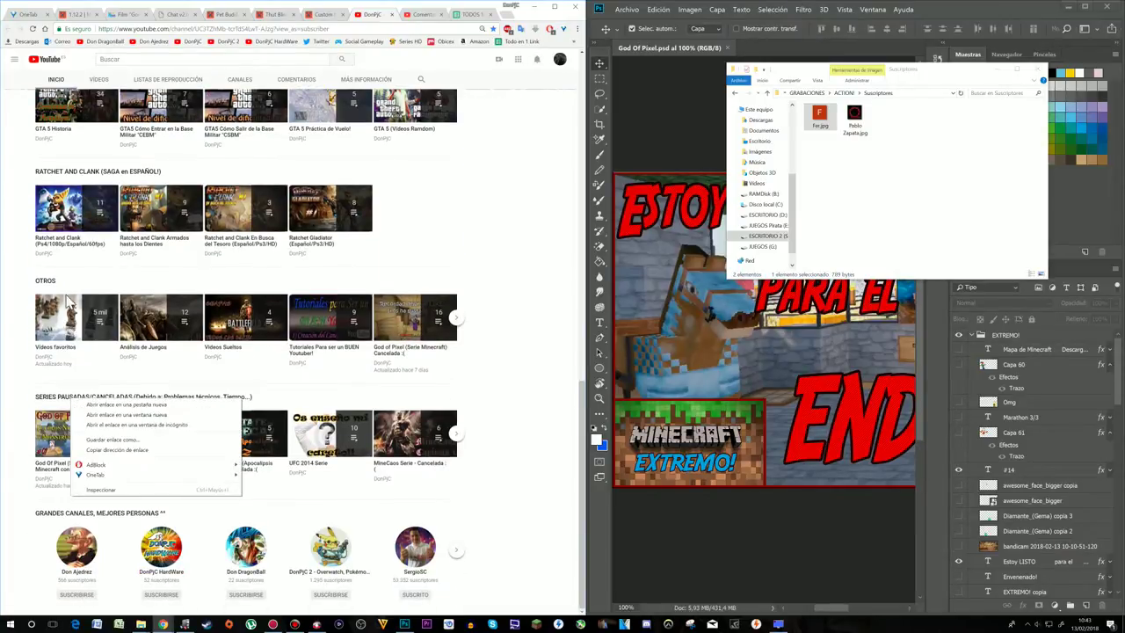
left_click(104, 453)
scroll(109, 253, "up", 4)
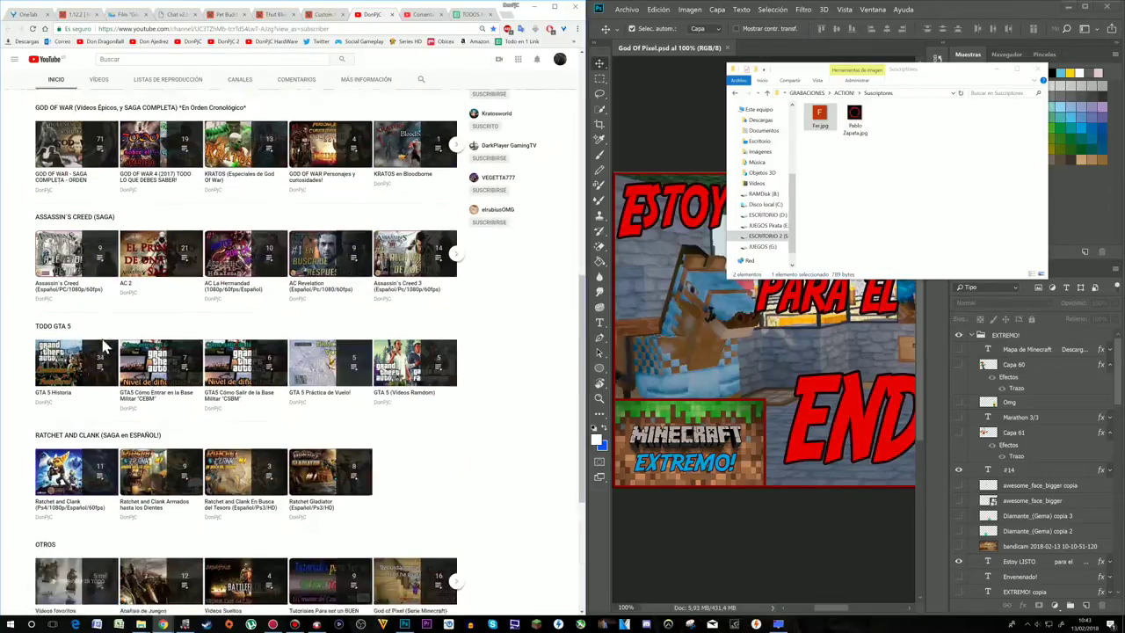
right_click(128, 198)
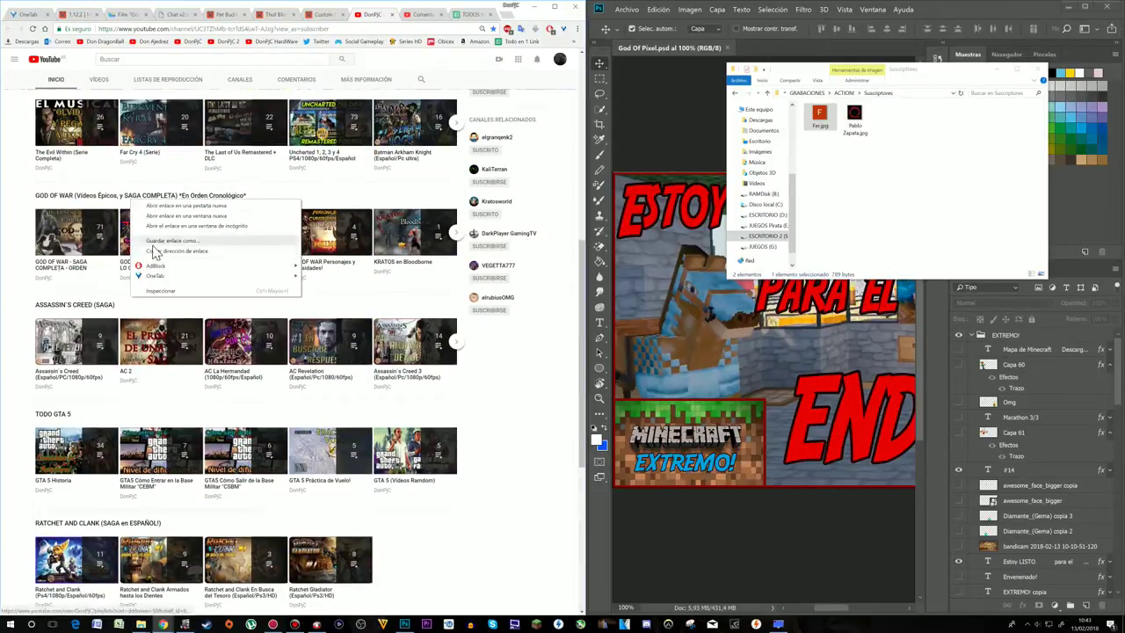
left_click(162, 265)
- Add the copied God of War playlists link to the open comment reply and post it
left_click(406, 15)
type("https://www.youtube.com/user/DonPJC/playlists?sort=dd&view=50&shelf_id=8&view_as=subscriber")
left_click(442, 380)
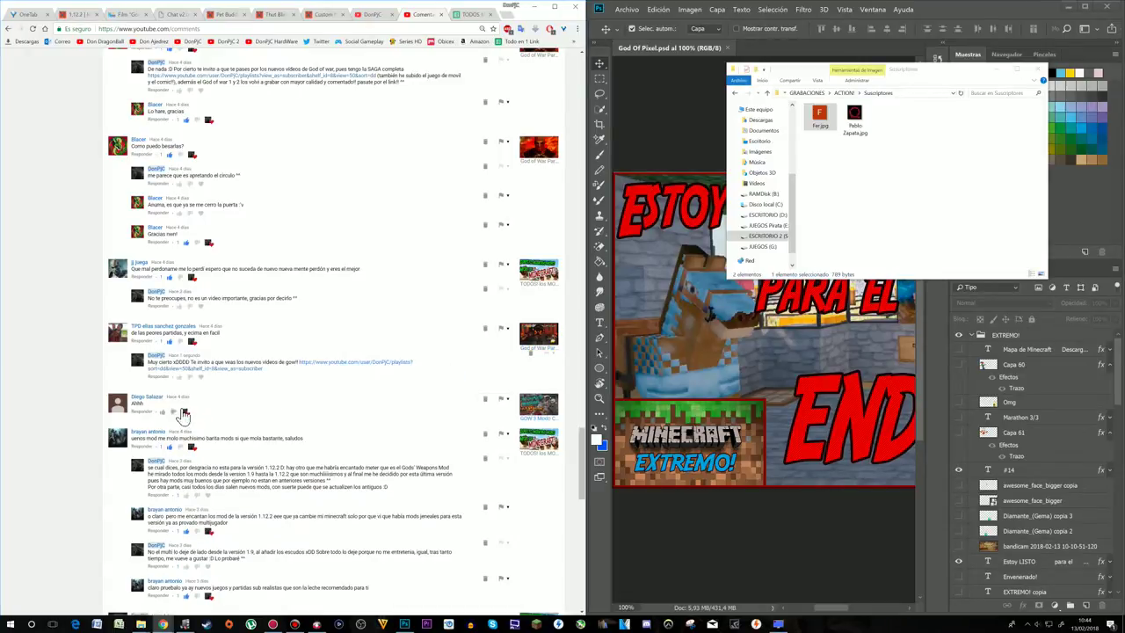
- Save the avatar of the subscriber who wrote "Primer comentario" into the Suscriptores folder
scroll(200, 354, "down", 4)
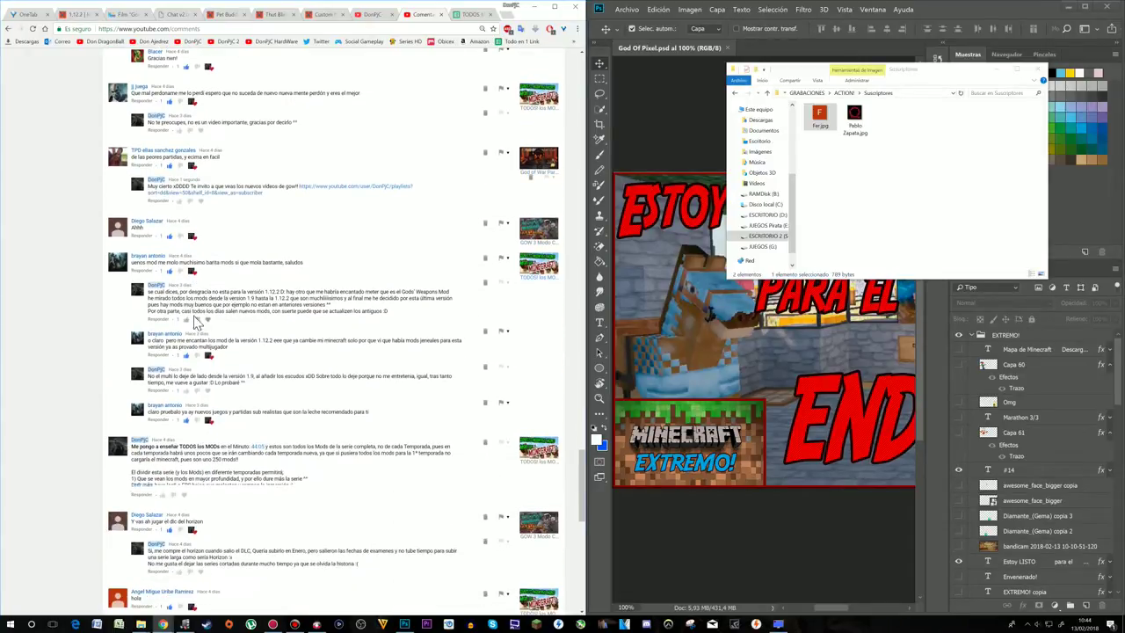
scroll(355, 355, "down", 5)
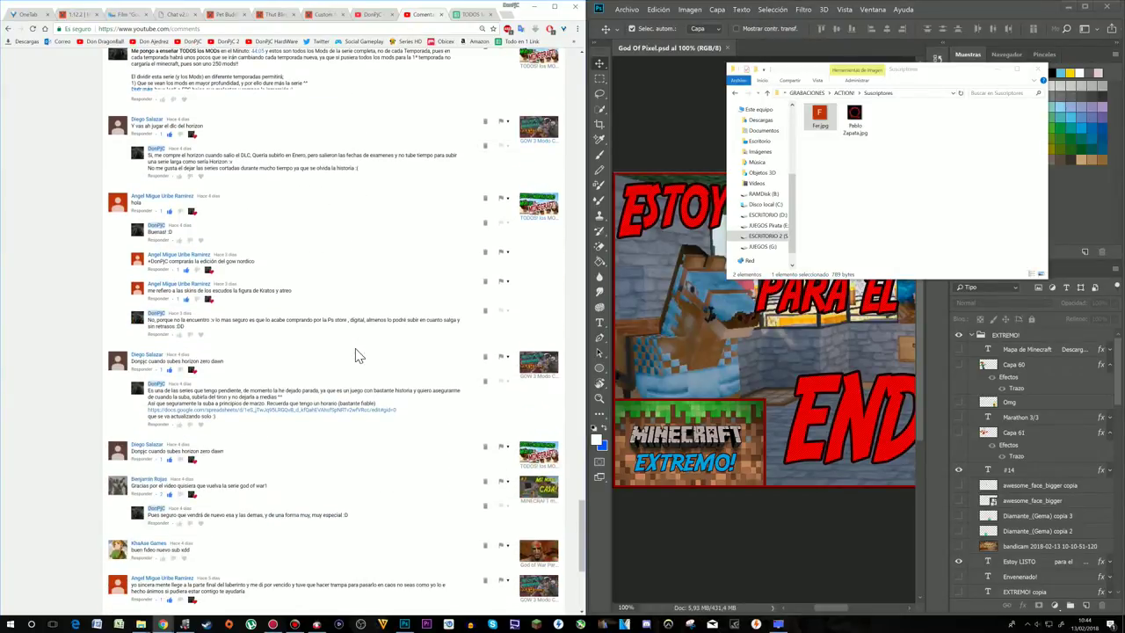
scroll(405, 396, "up", 10)
left_click_drag(451, 426, 394, 332)
left_click(80, 444)
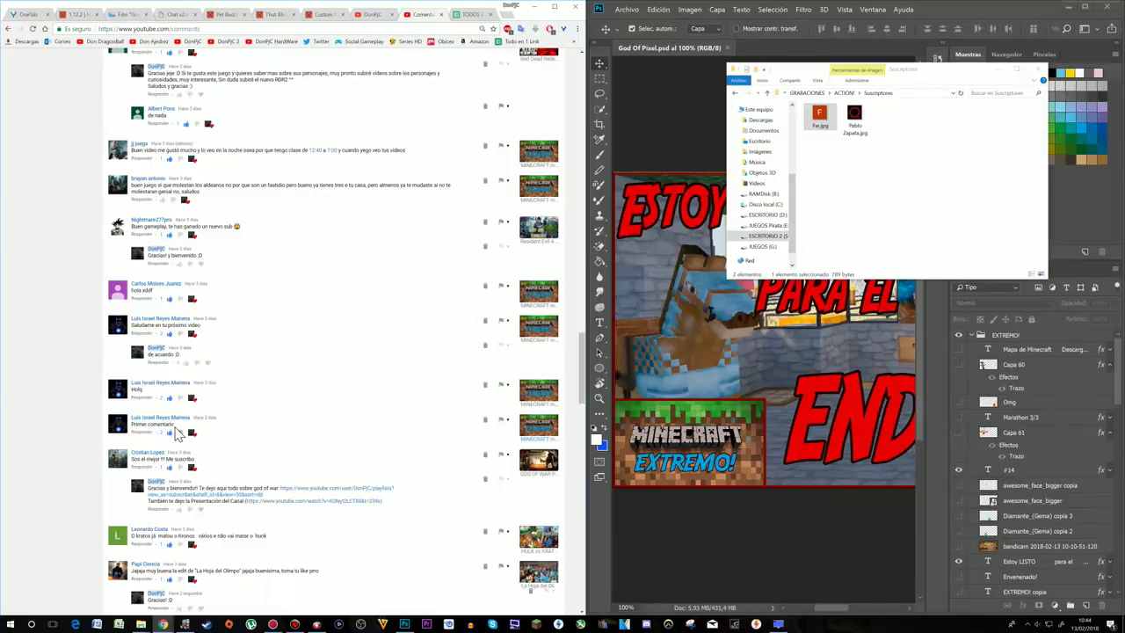
left_click(851, 179)
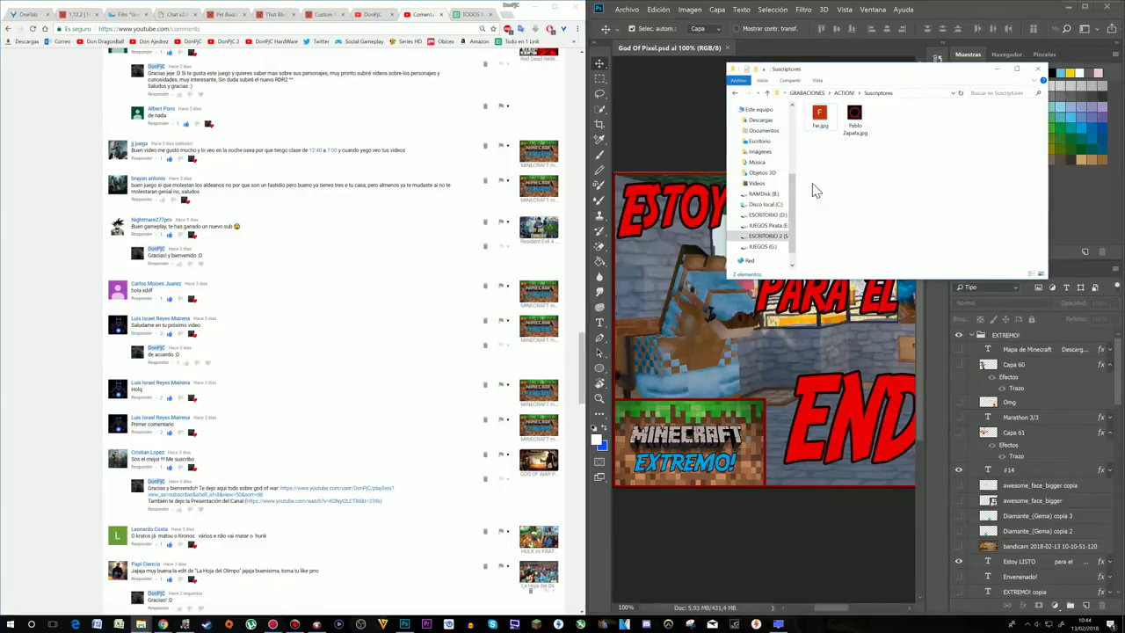
right_click(116, 428)
left_click_drag(117, 428, 873, 196)
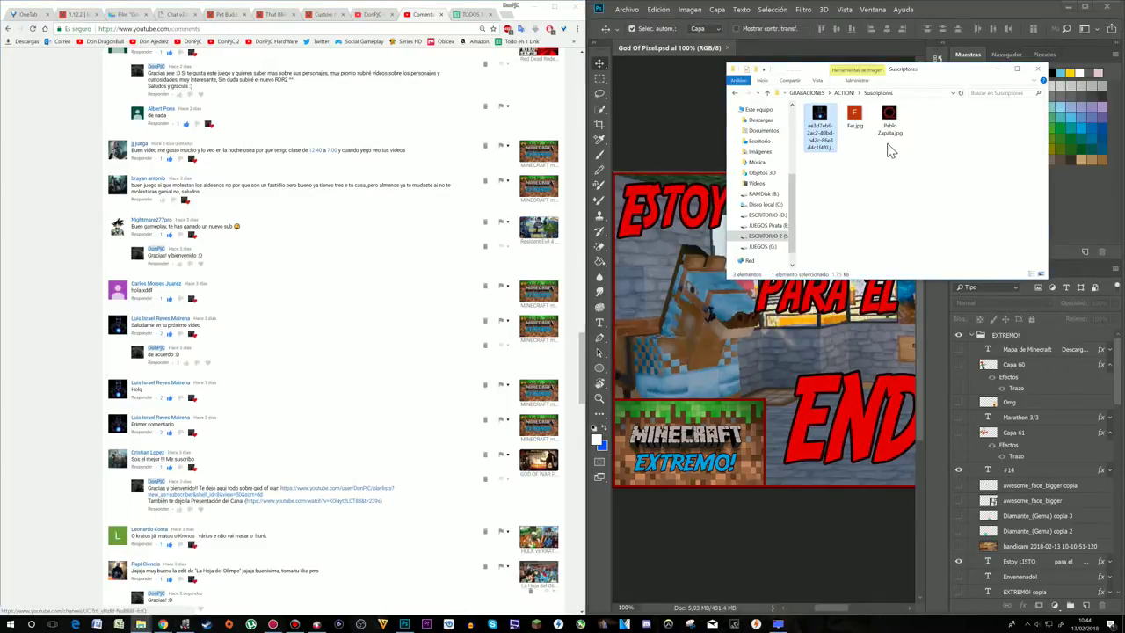
left_click(823, 153)
left_click(45, 427)
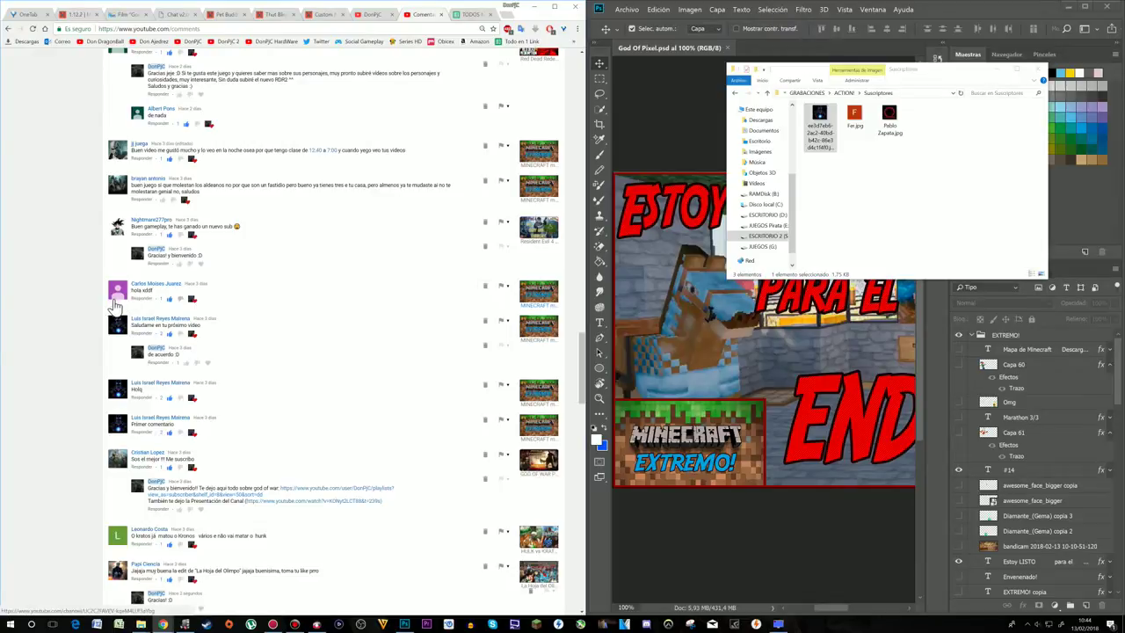
- Save the avatars of the two subscribers above the "Buen gameplay" comment into the Suscriptores folder and rename the files after them
scroll(122, 350, "up", 3)
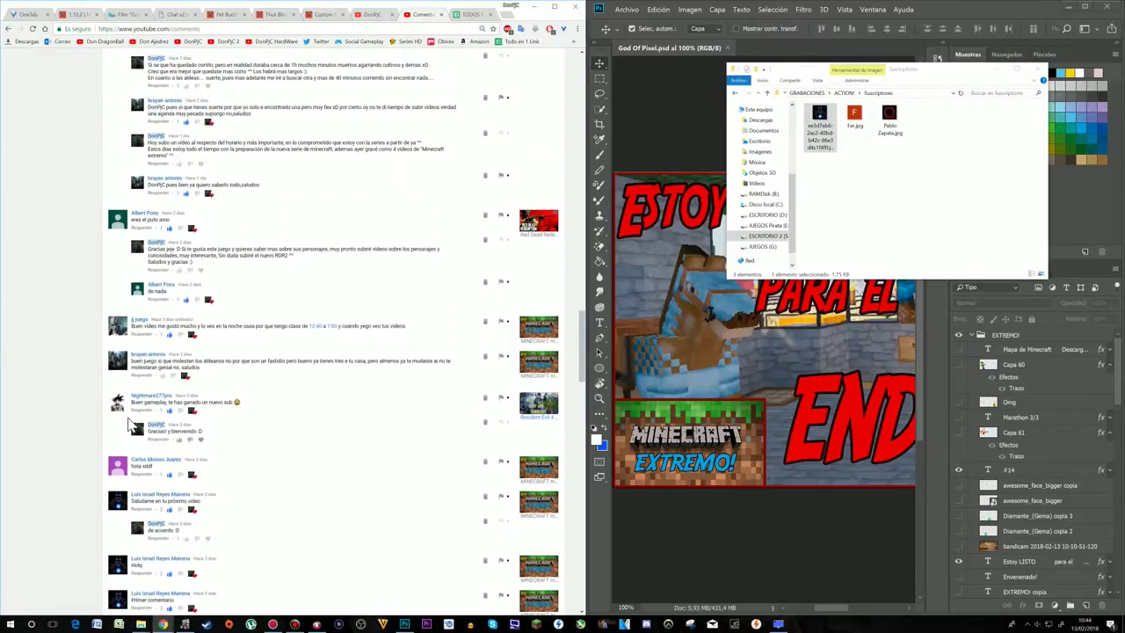
left_click_drag(118, 332, 918, 219)
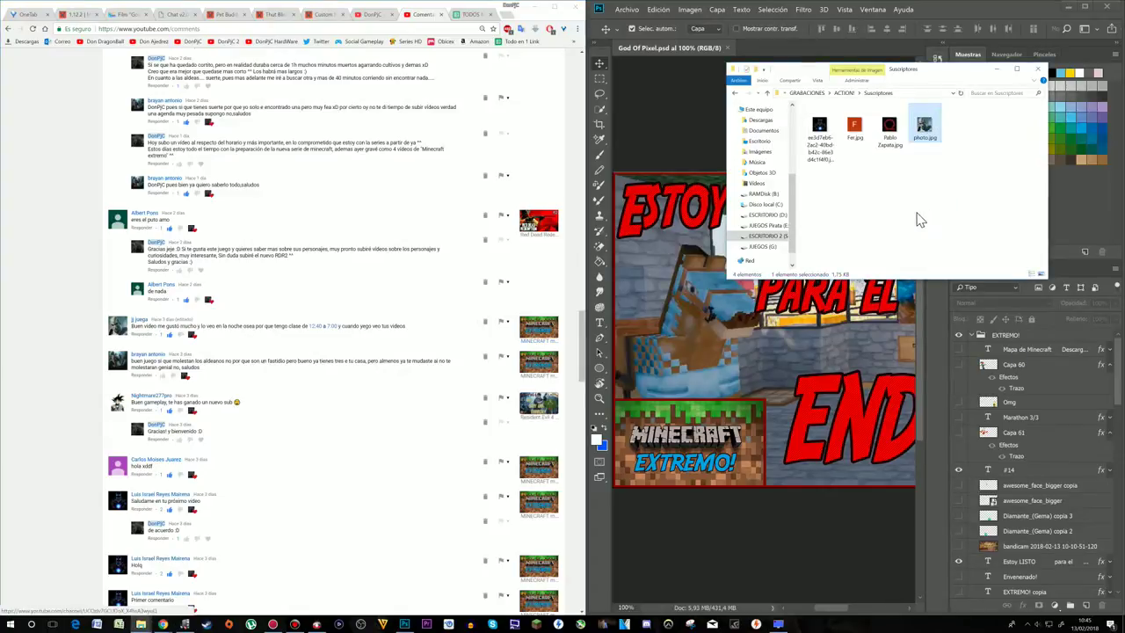
left_click(920, 128)
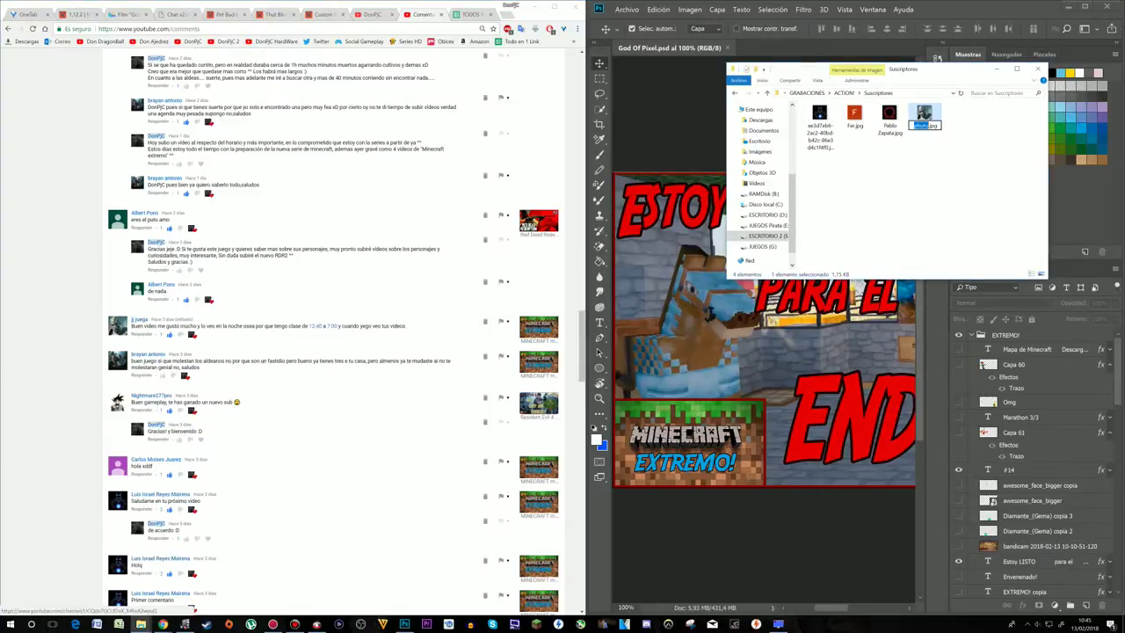
type("brayan")
key("Return")
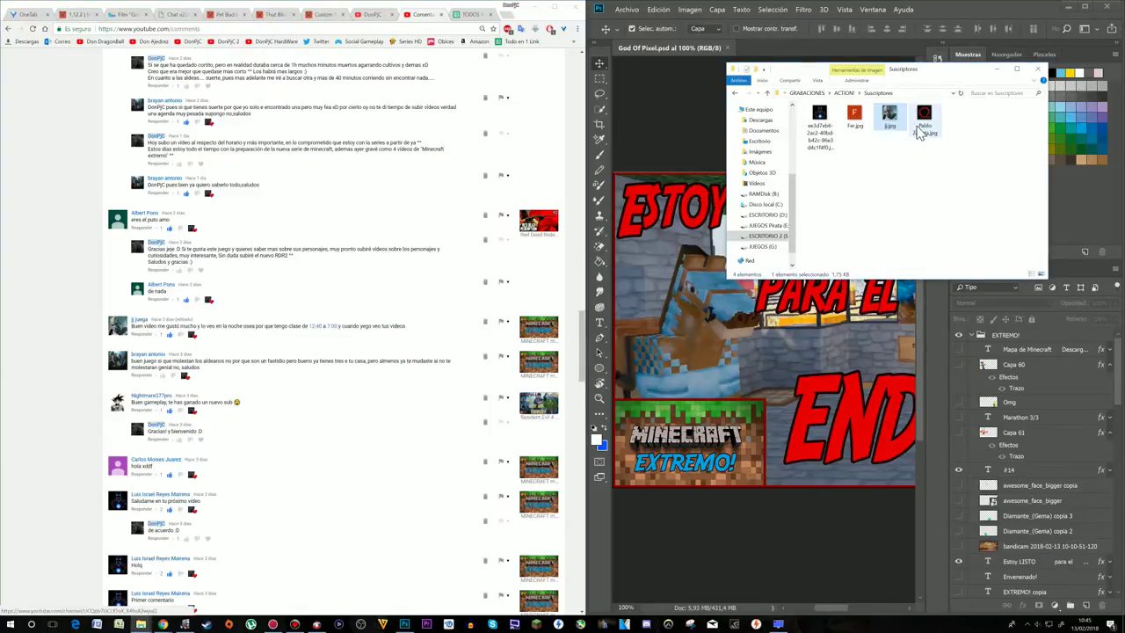
- Load older comments to look through and check the avatars saved in the Suscriptores folder
scroll(327, 515, "down", 15)
left_click(327, 513)
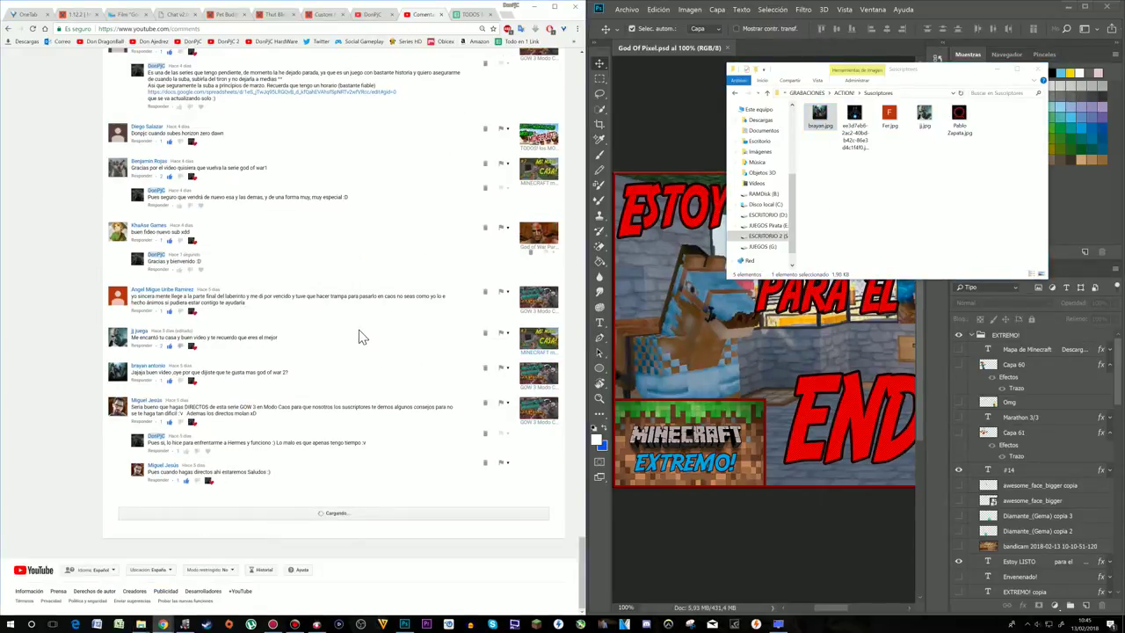
scroll(360, 336, "down", 2)
scroll(359, 332, "down", 5)
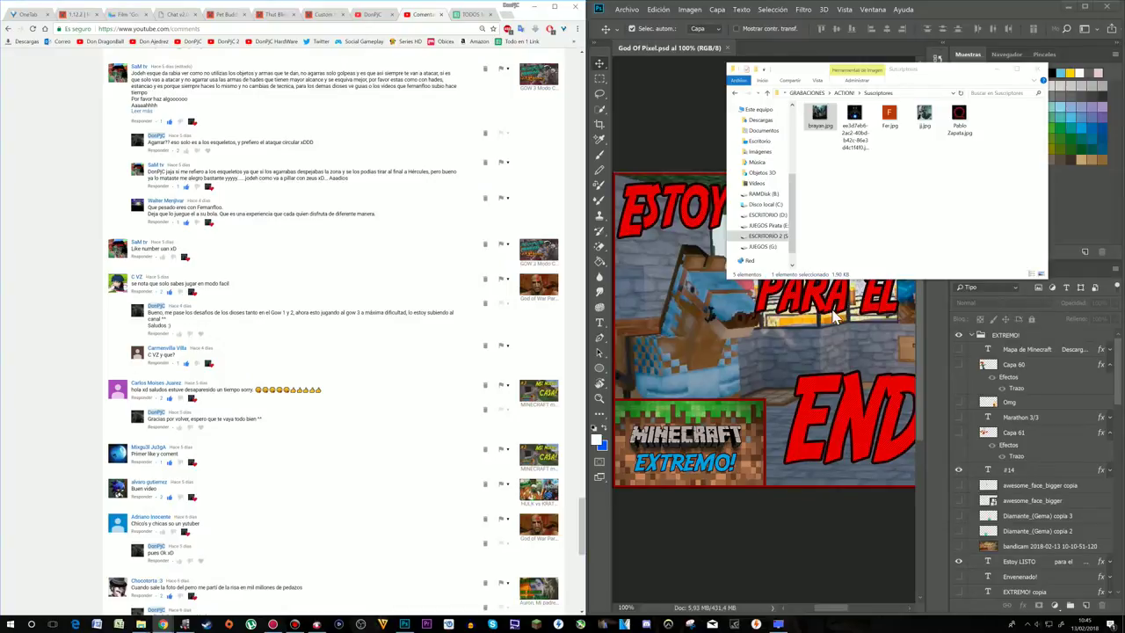
left_click_drag(991, 205, 800, 127)
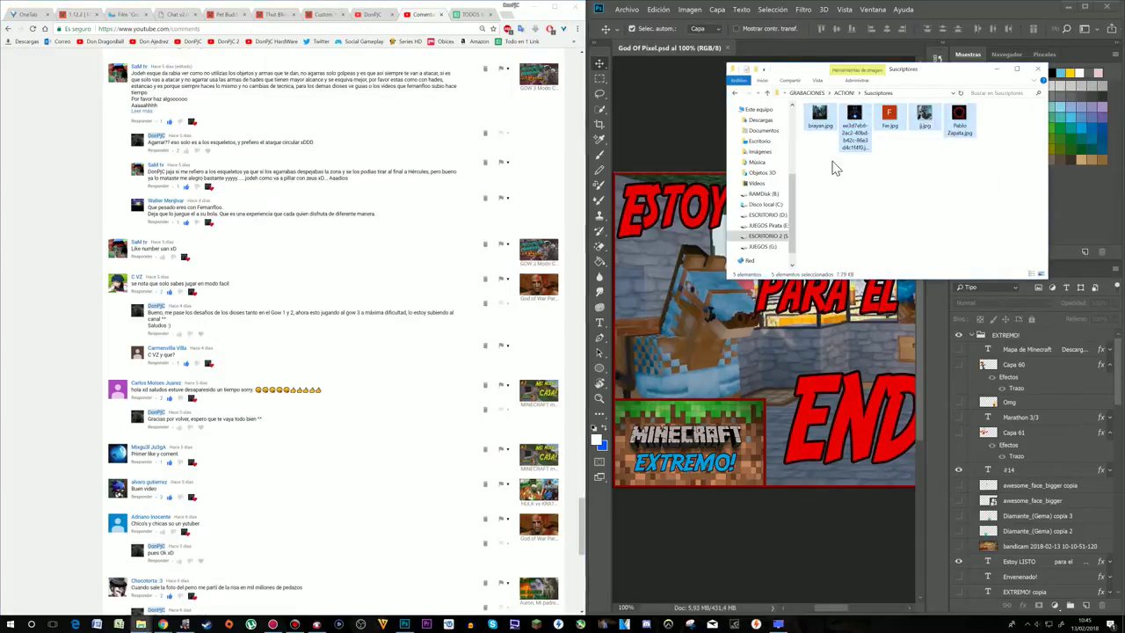
left_click(883, 226)
- Examine the comments from five and six days ago for more subscribers to include
scroll(439, 344, "down", 2)
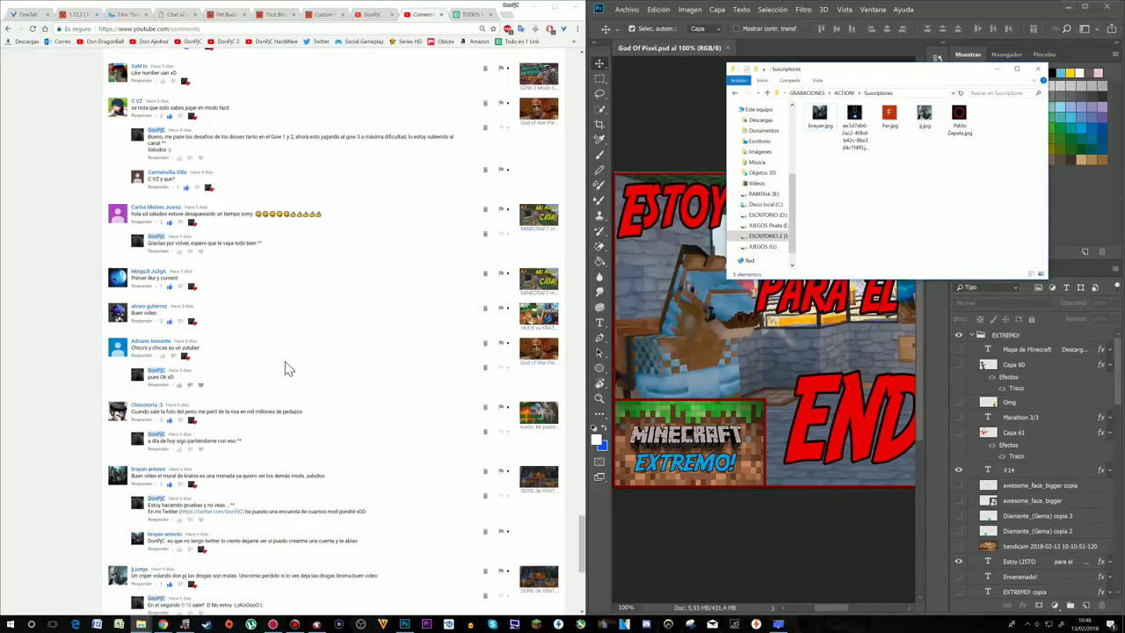
scroll(290, 369, "down", 2)
scroll(341, 341, "down", 1)
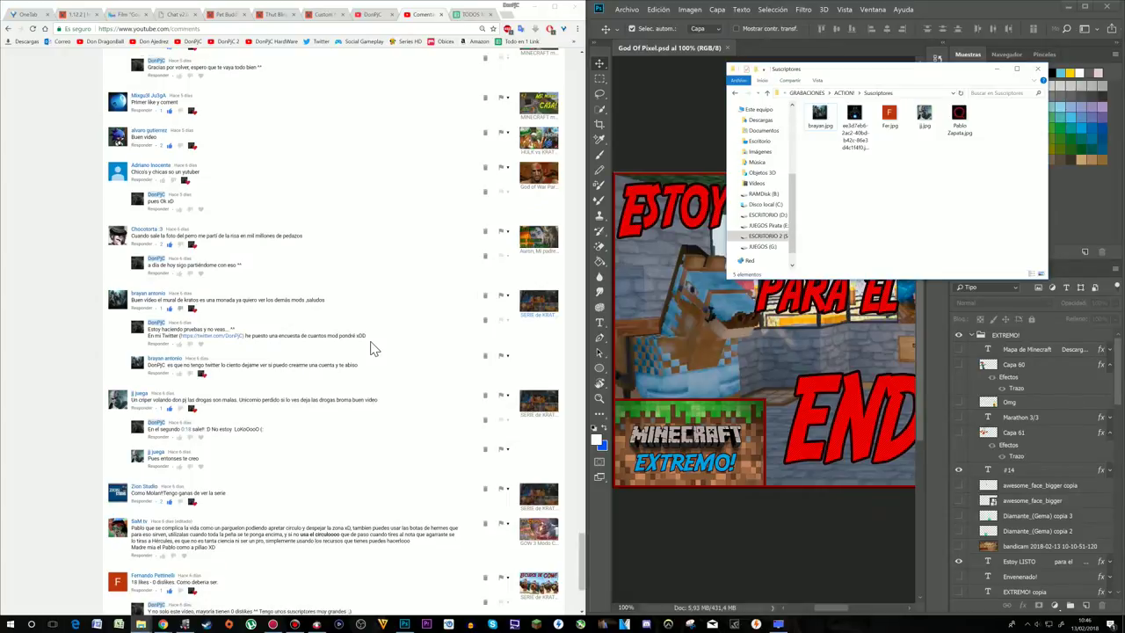
scroll(371, 347, "down", 3)
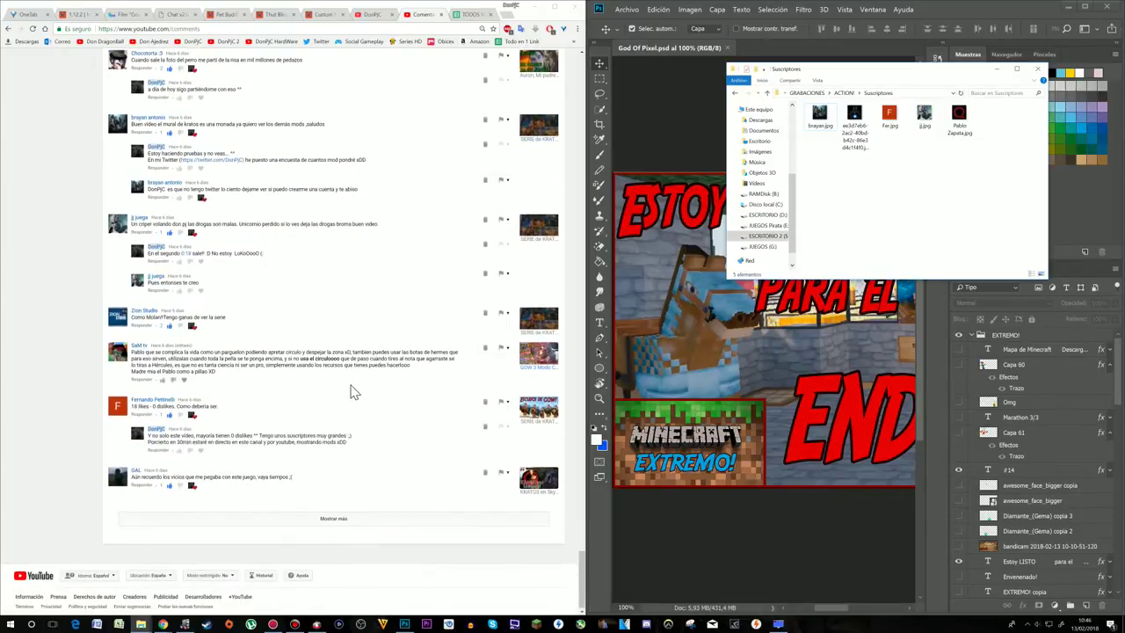
scroll(365, 351, "up", 3)
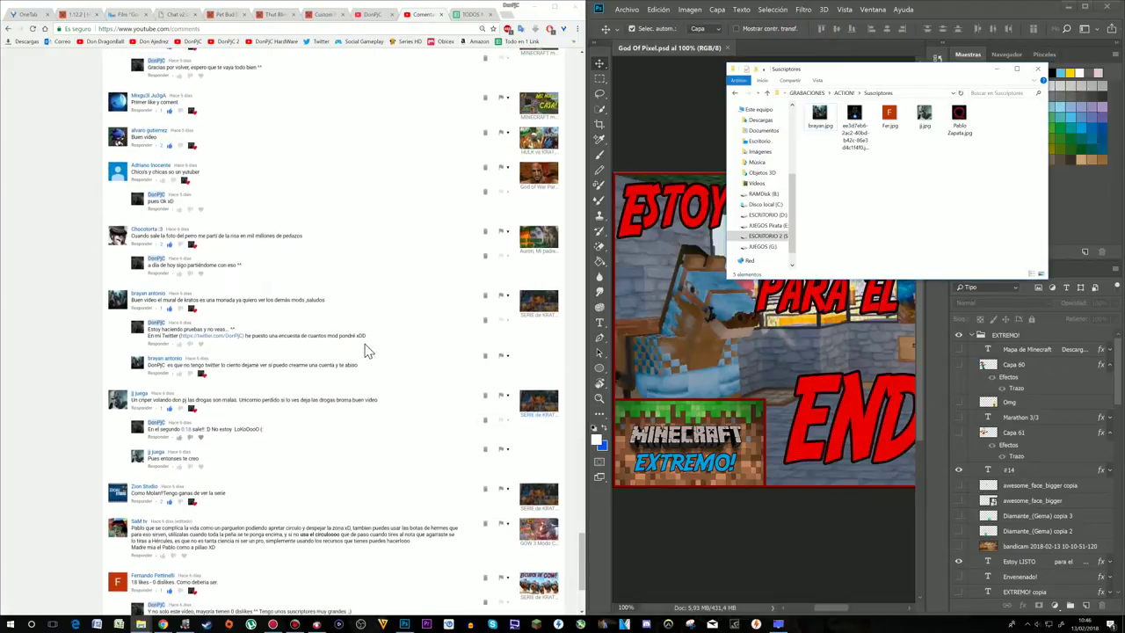
scroll(367, 352, "up", 2)
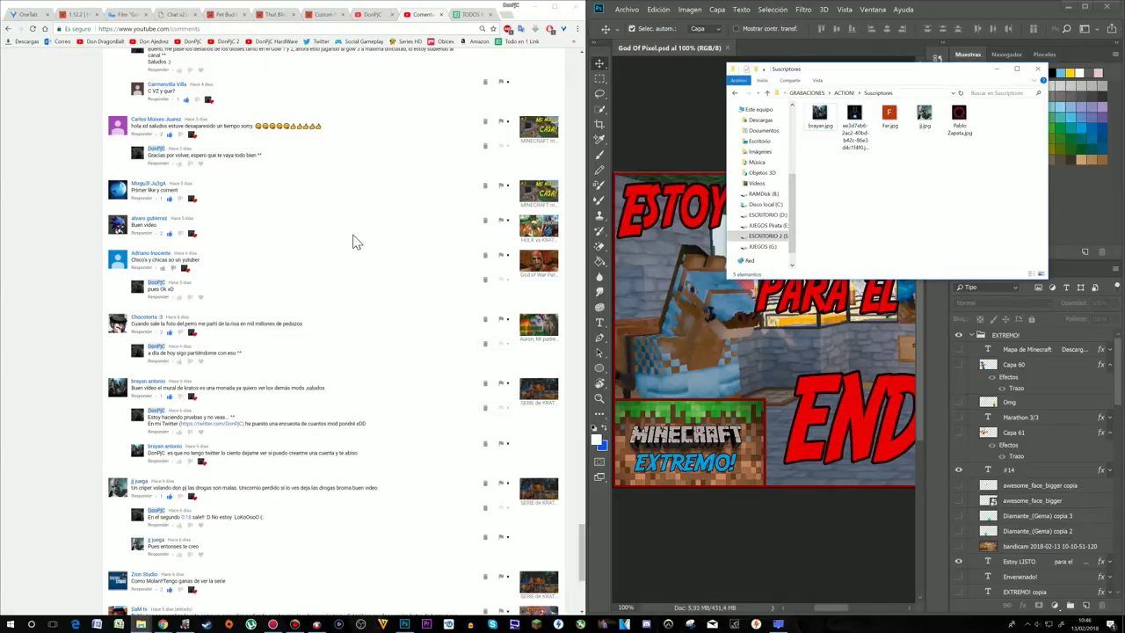
scroll(401, 299, "down", 1)
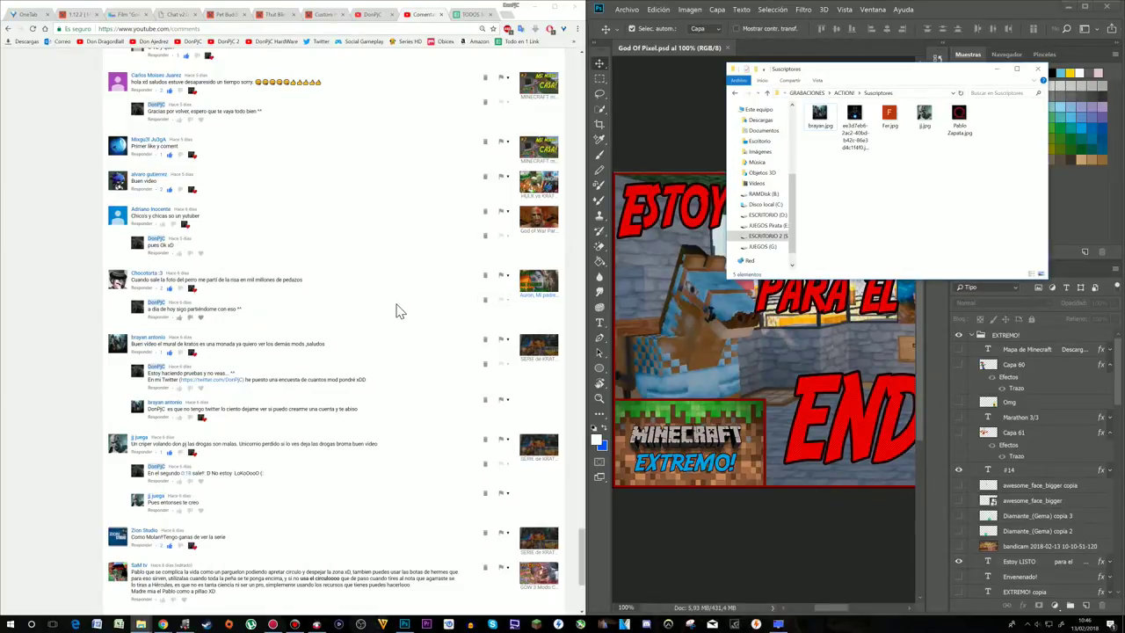
scroll(395, 308, "down", 5)
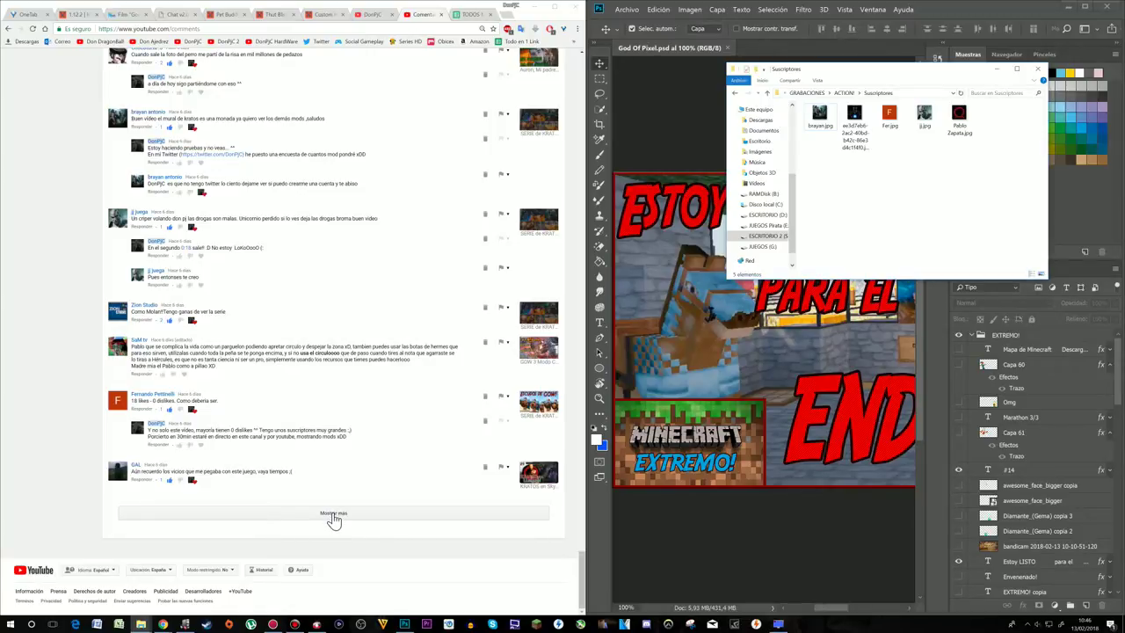
- Load further comments and look through the week-old ones for greeting requests and other active subscribers
scroll(366, 396, "up", 3)
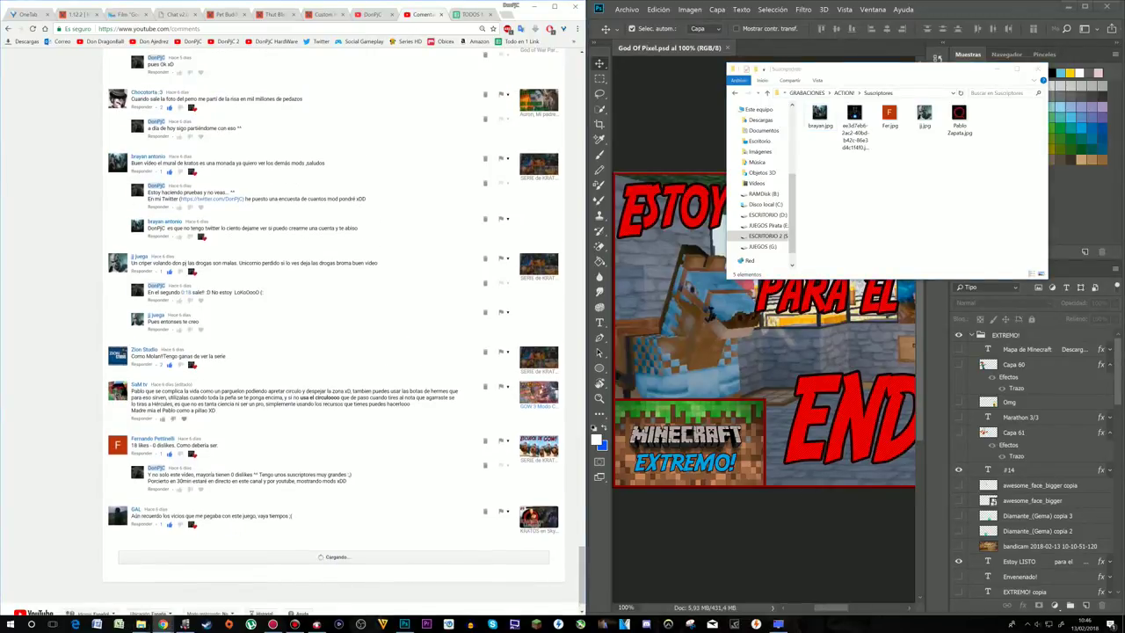
scroll(367, 404, "up", 1)
scroll(367, 406, "down", 15)
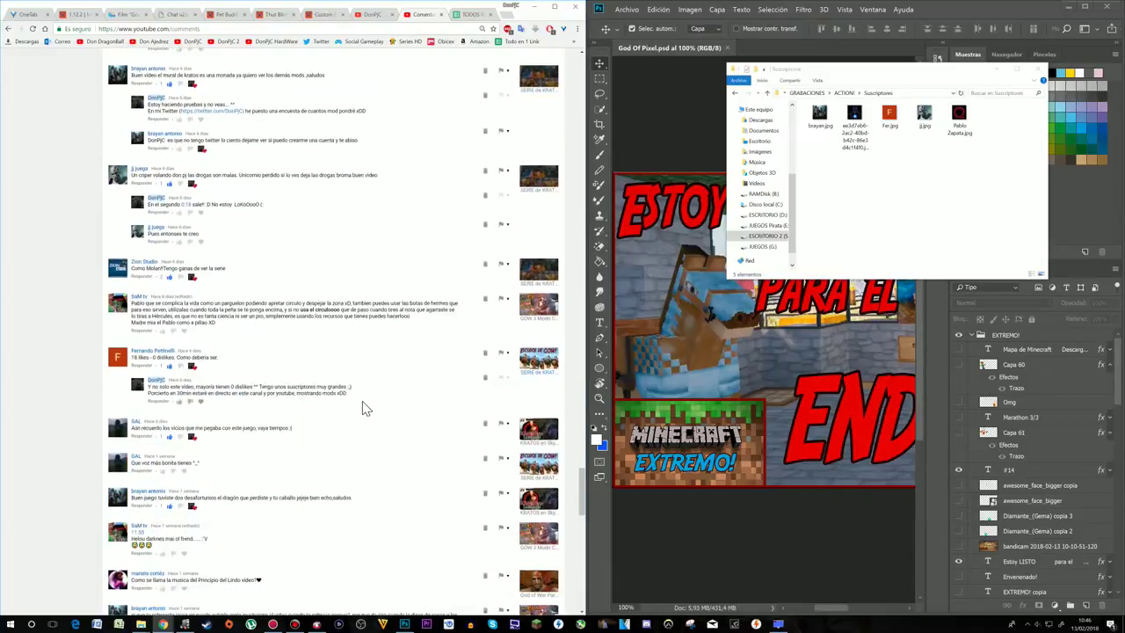
scroll(358, 424, "down", 6)
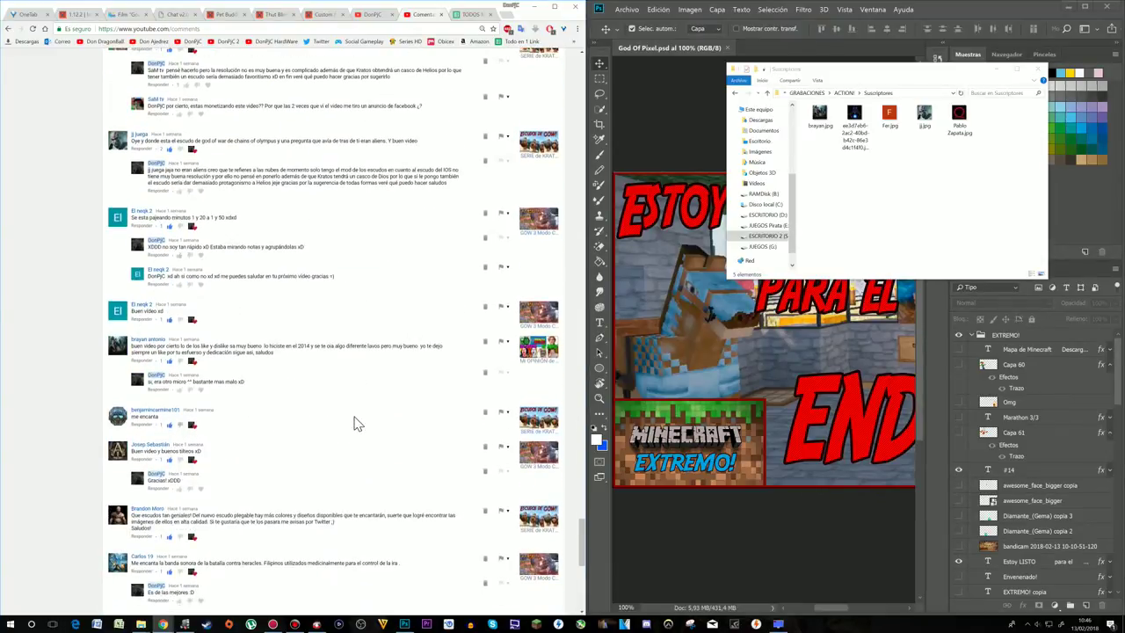
scroll(354, 424, "down", 3)
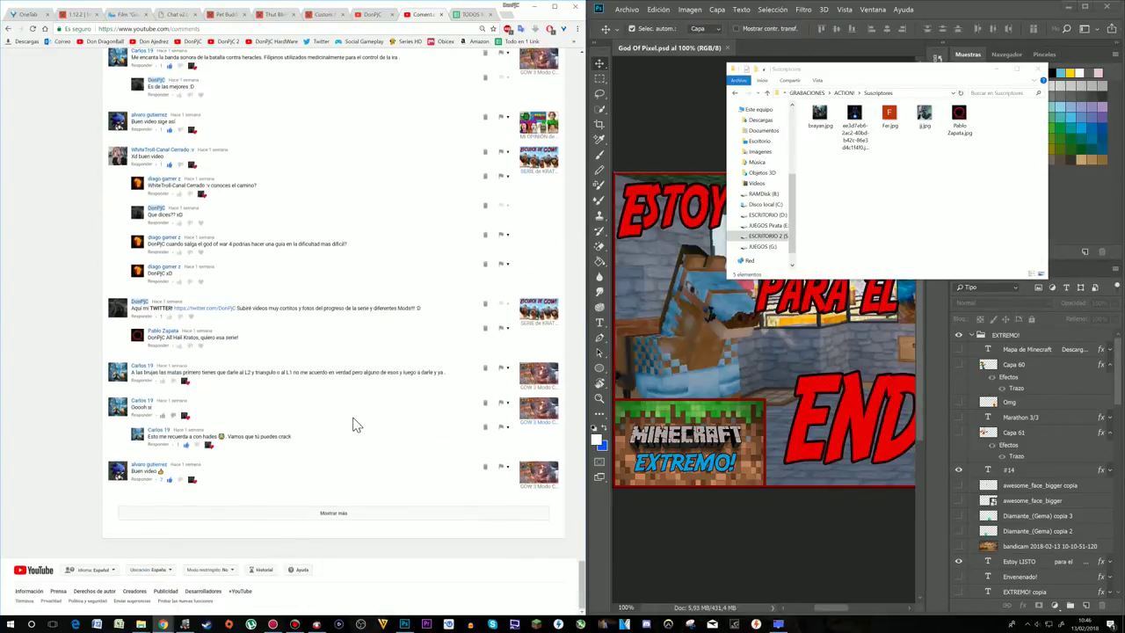
left_click(330, 515)
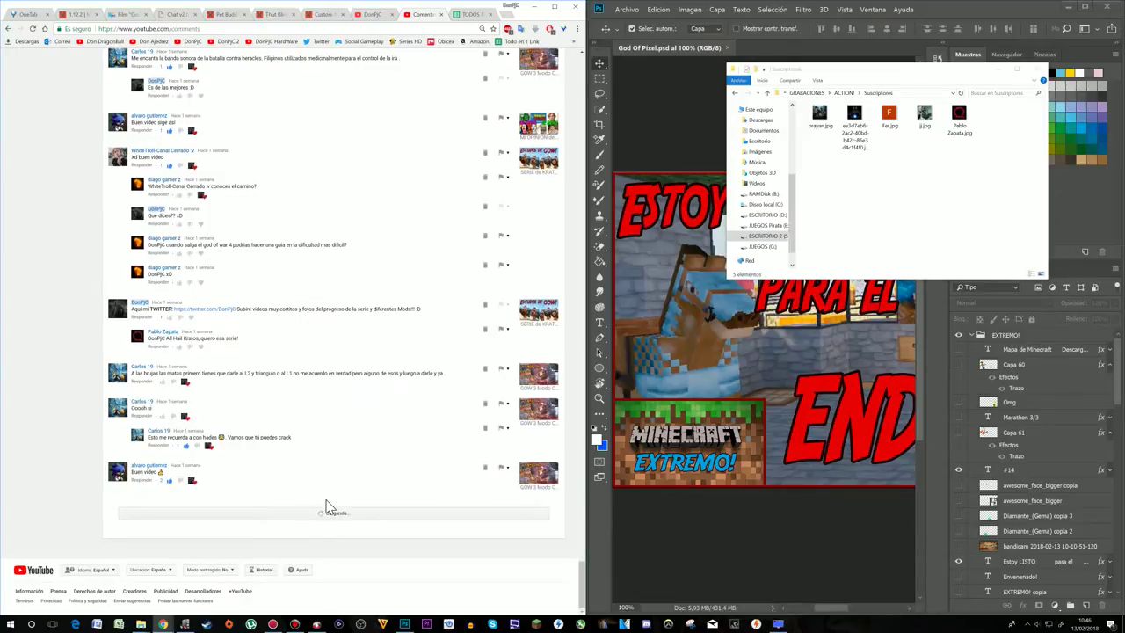
scroll(351, 457, "down", 1)
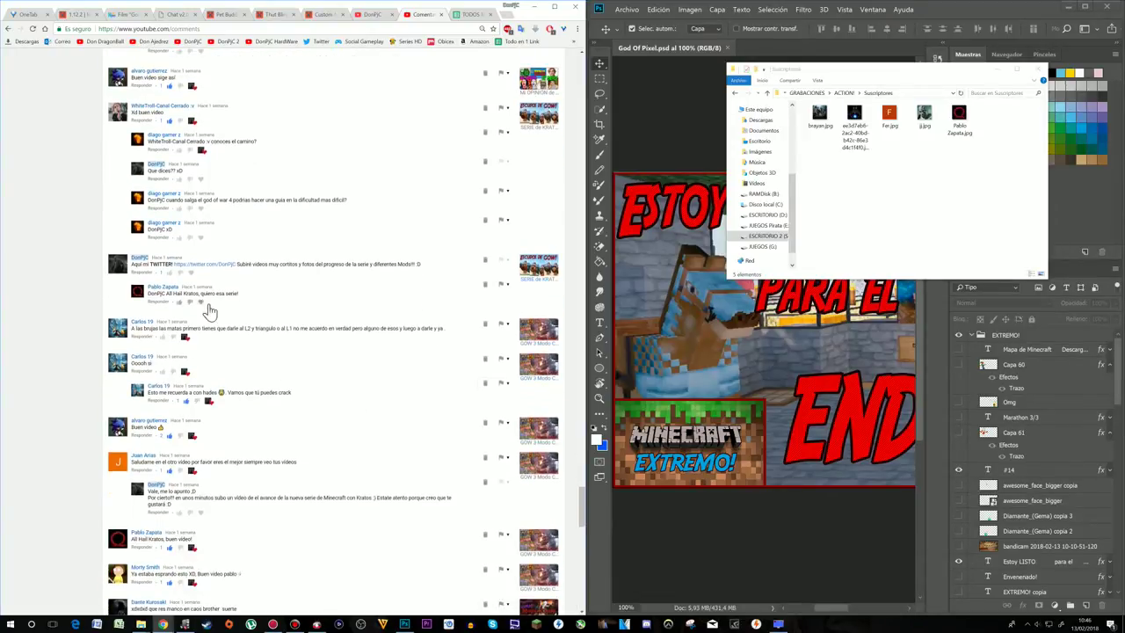
- Heart and like the subscriber's "All Hail Kratos, quiero esa serie!" reply and continue down to older comments
left_click(201, 304)
left_click(179, 304)
scroll(342, 359, "down", 5)
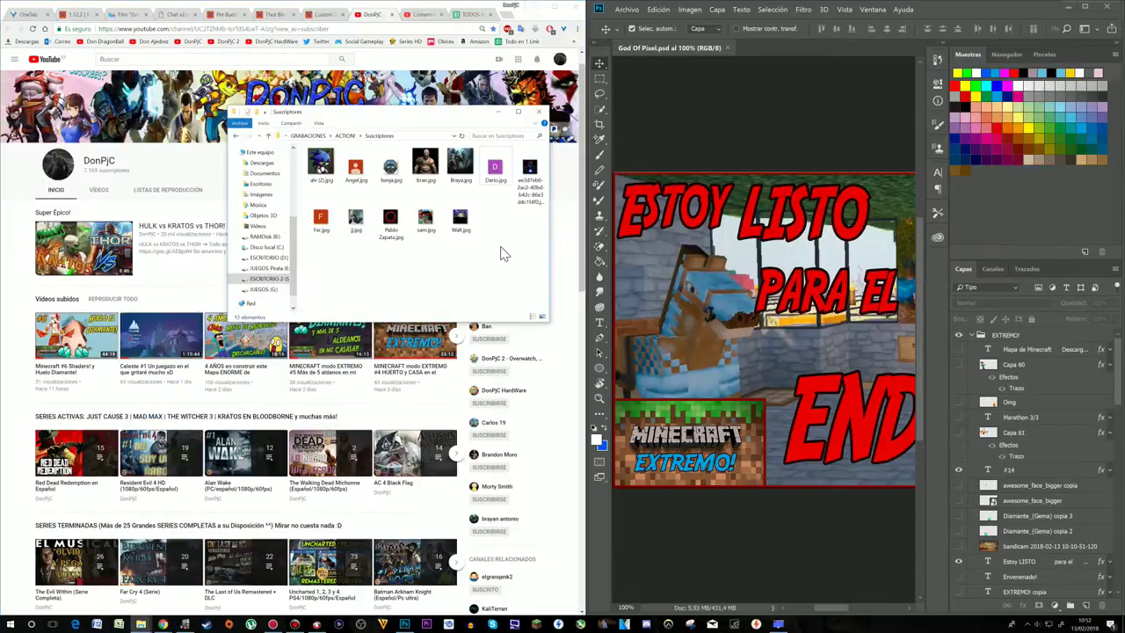
- Check the collected avatars in the Suscriptores folder, minimize the browser and move the folder window clear of the windows behind it
left_click_drag(539, 235, 243, 158)
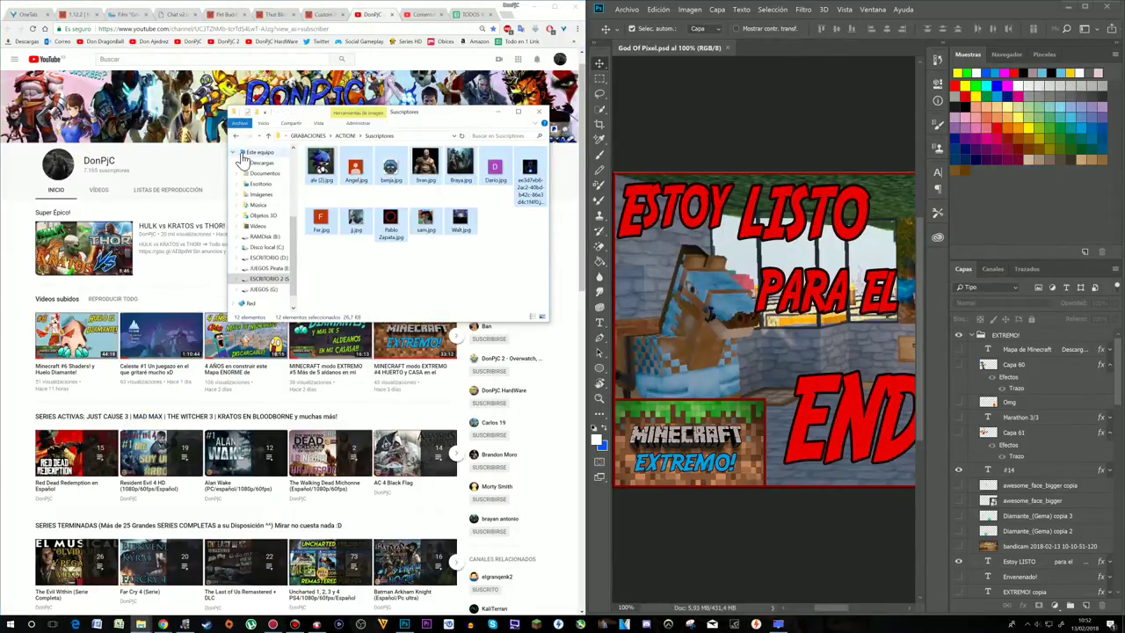
left_click(479, 299)
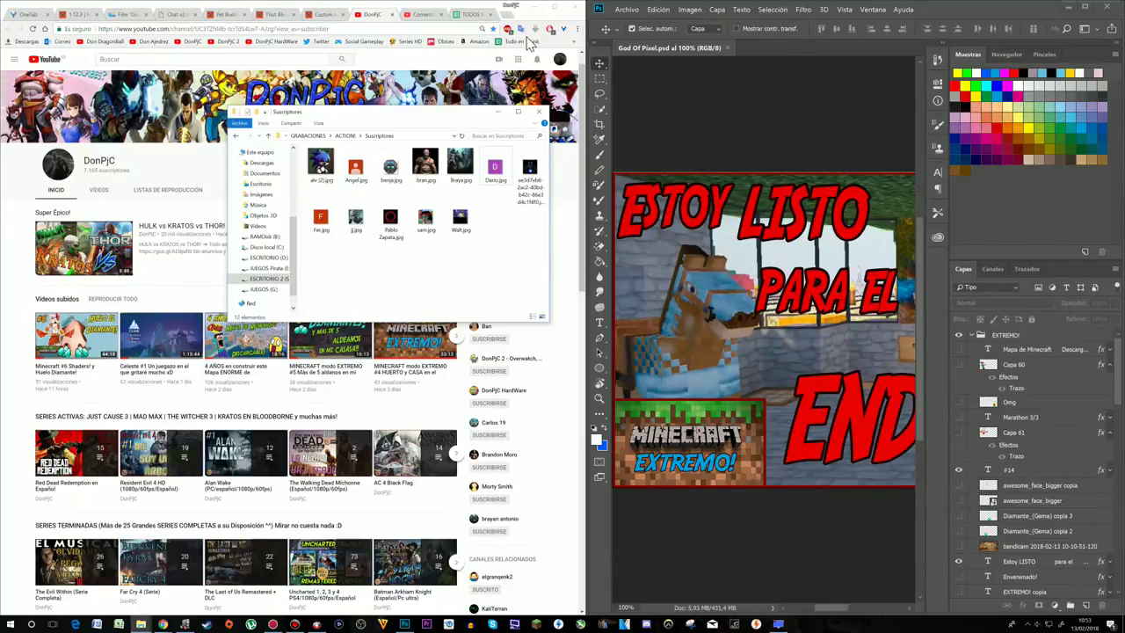
left_click(540, 8)
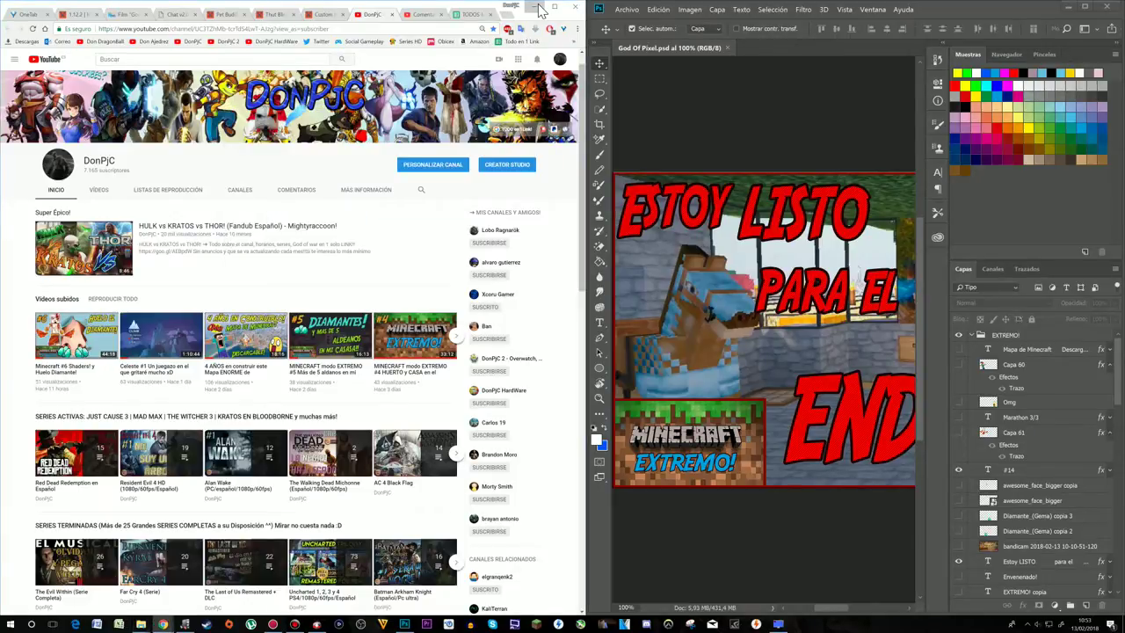
left_click(540, 8)
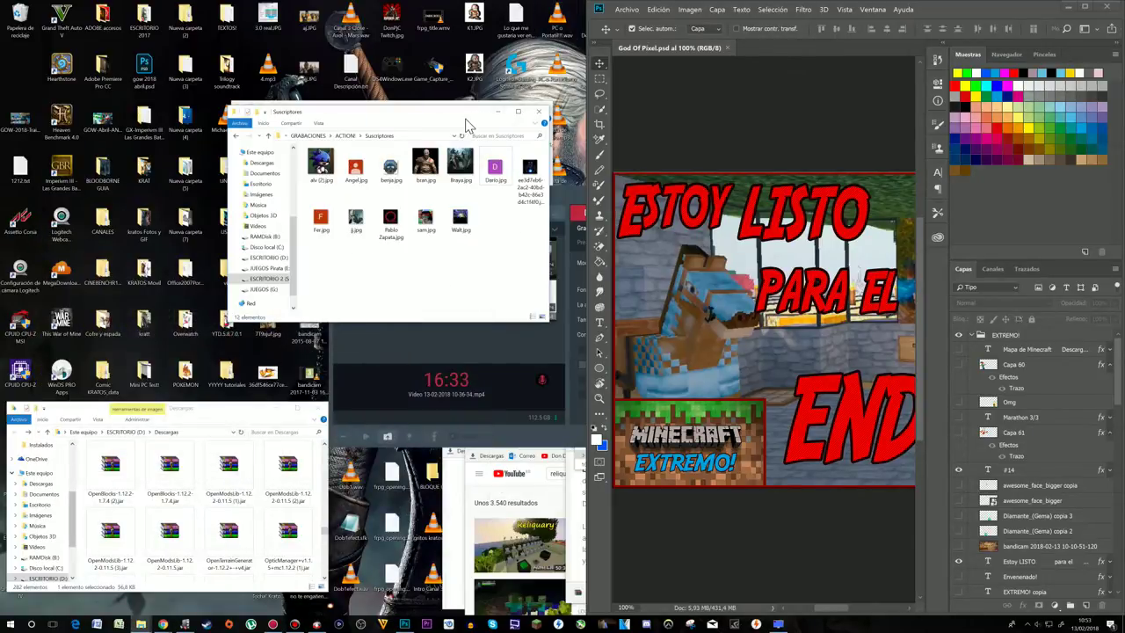
left_click_drag(402, 113, 249, 224)
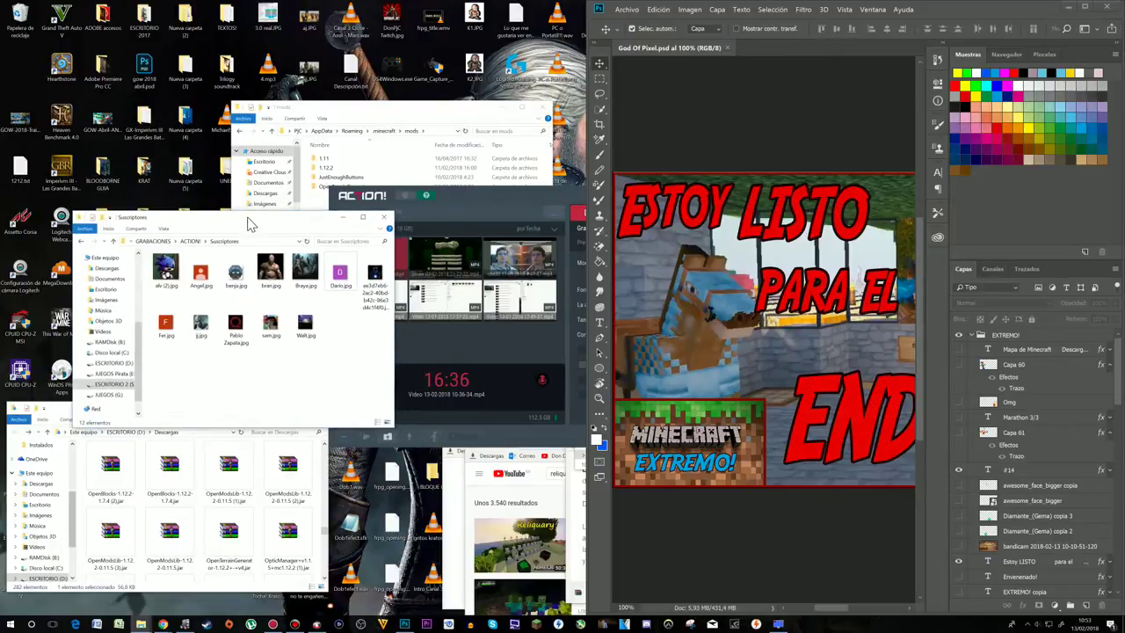
- Minimize Photoshop and the Action! recorder to uncover the folder windows behind them
left_click(1083, 8)
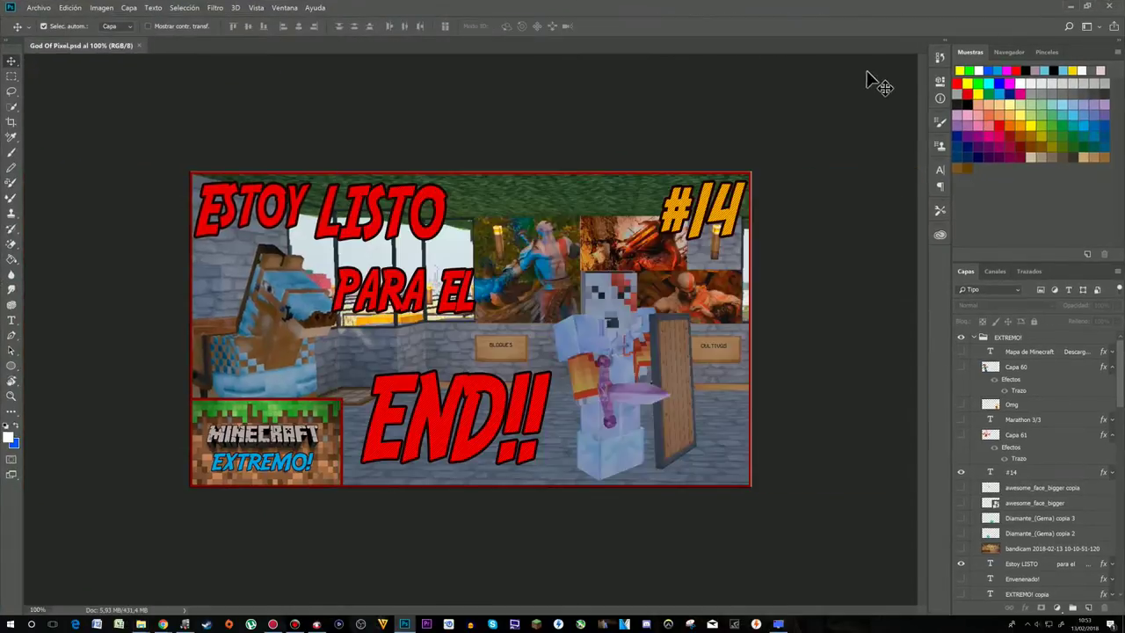
left_click(1068, 9)
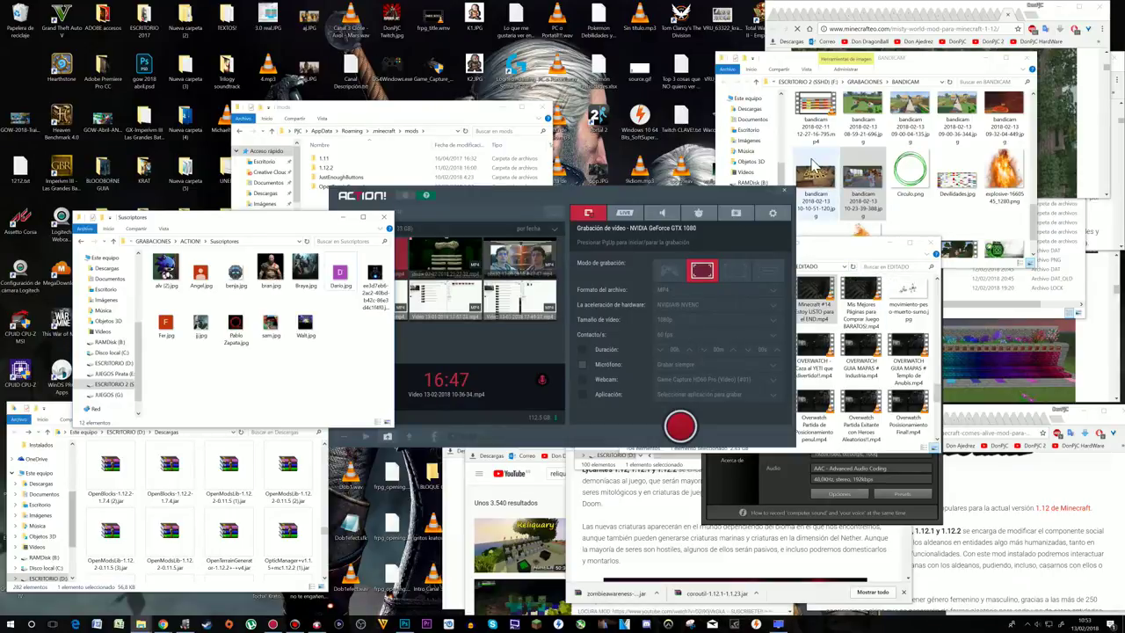
left_click(771, 190)
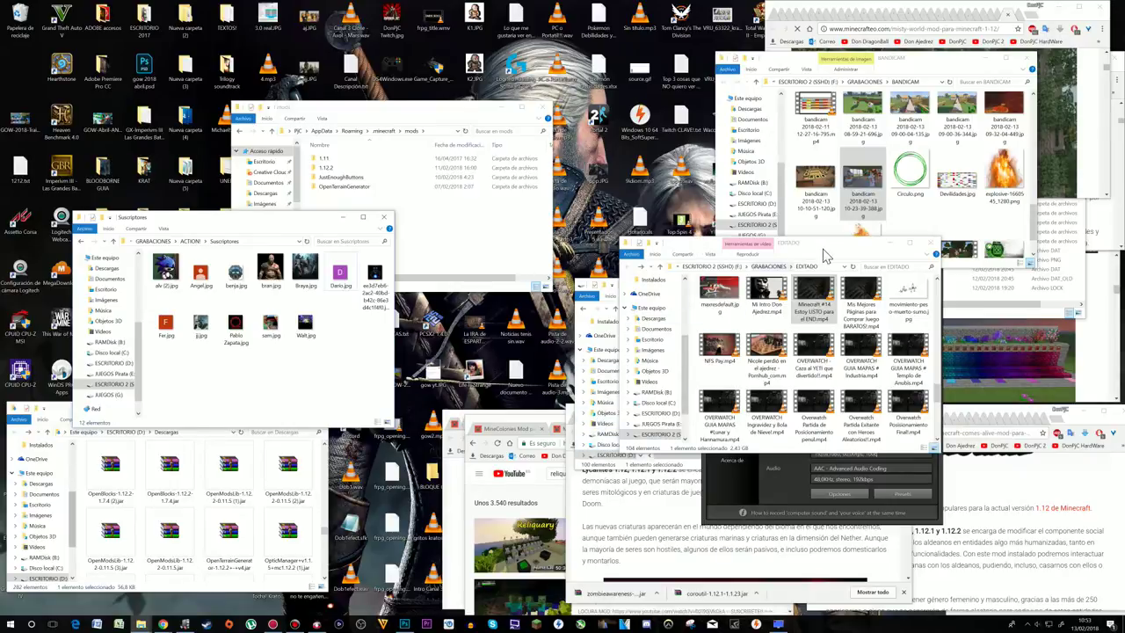
- Look through the edited videos and images in the EDITADO folder, and clear its window and Bandicam from the desktop
left_click(780, 356)
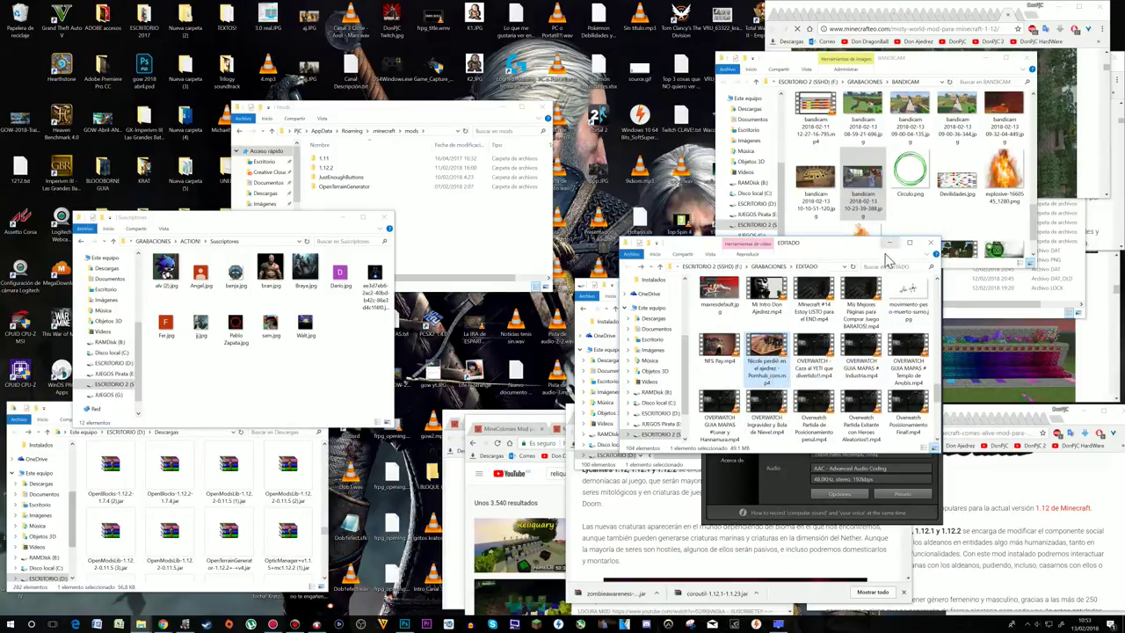
scroll(883, 334, "up", 2)
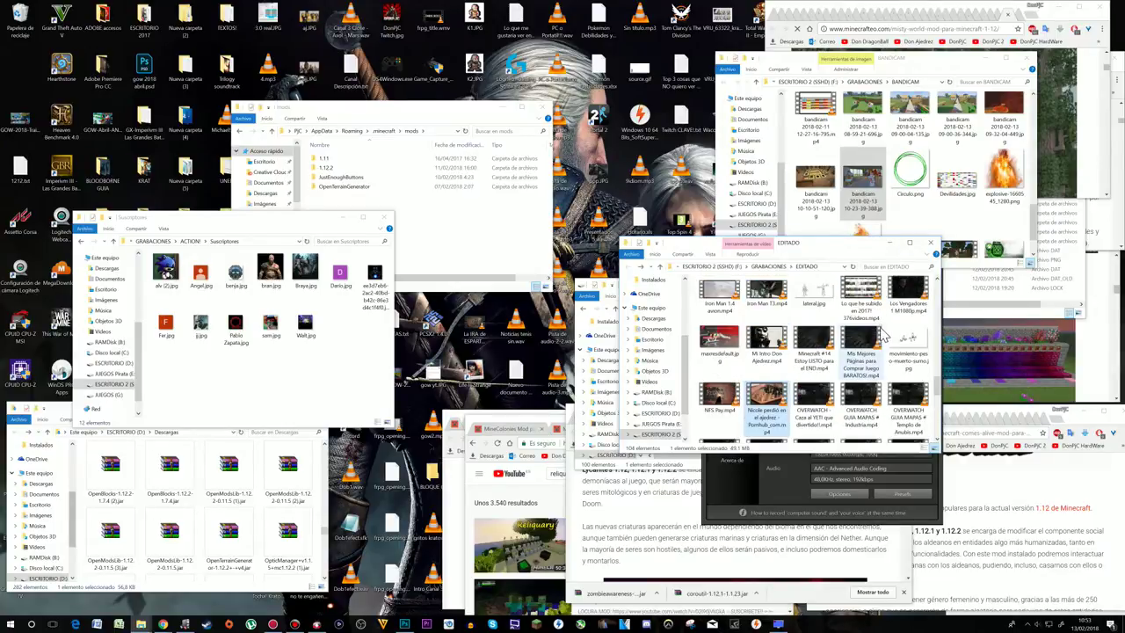
scroll(882, 339, "down", 4)
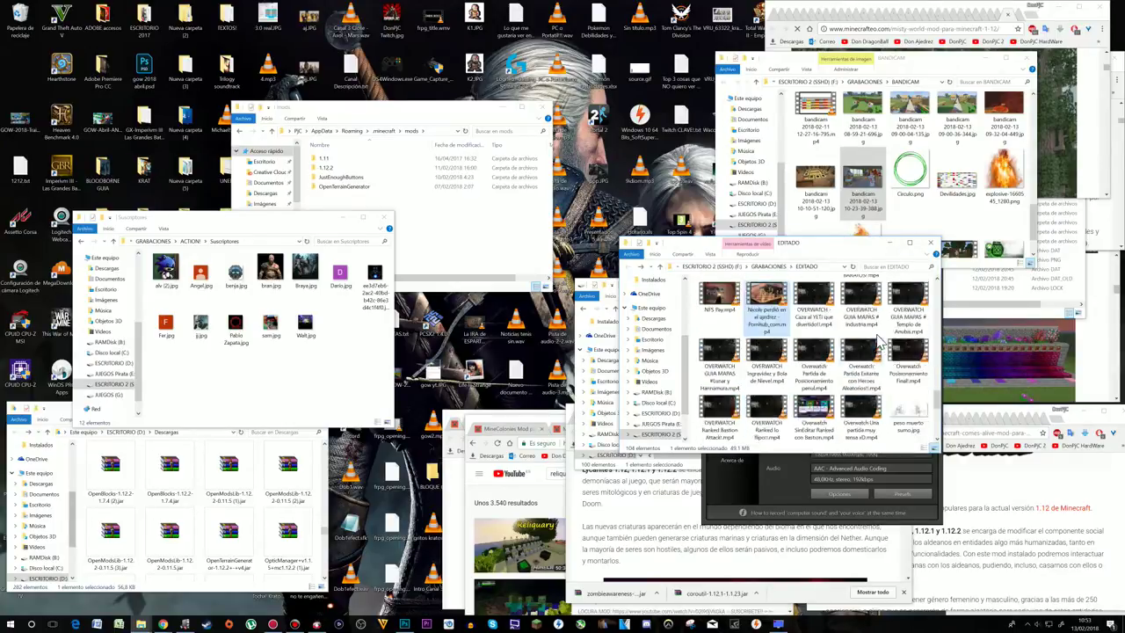
scroll(844, 343, "down", 2)
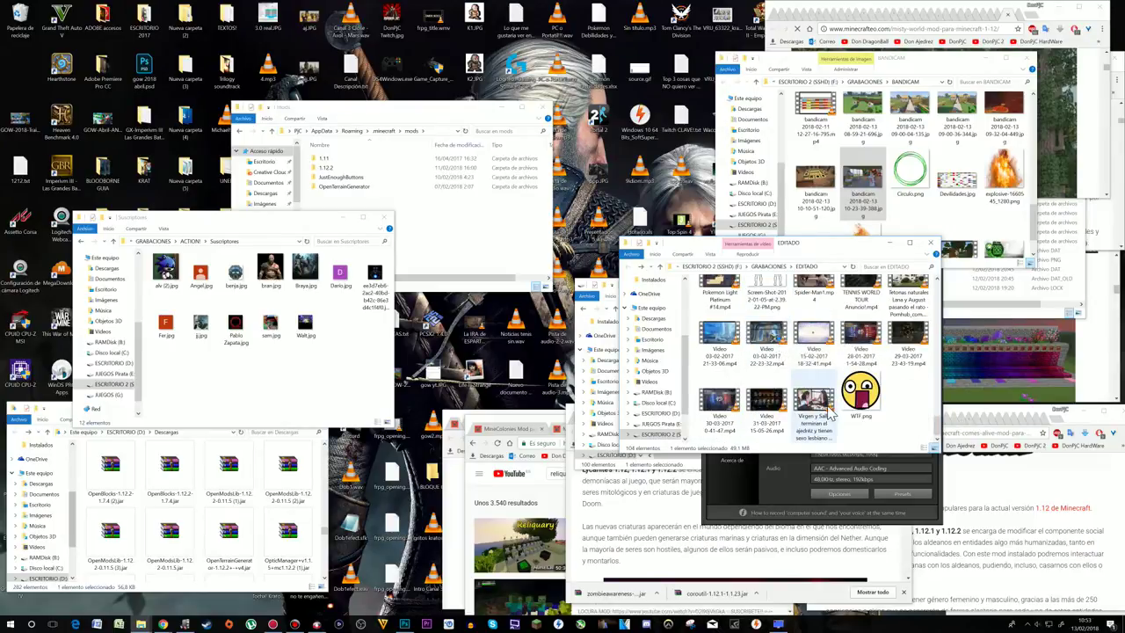
scroll(888, 369, "up", 4)
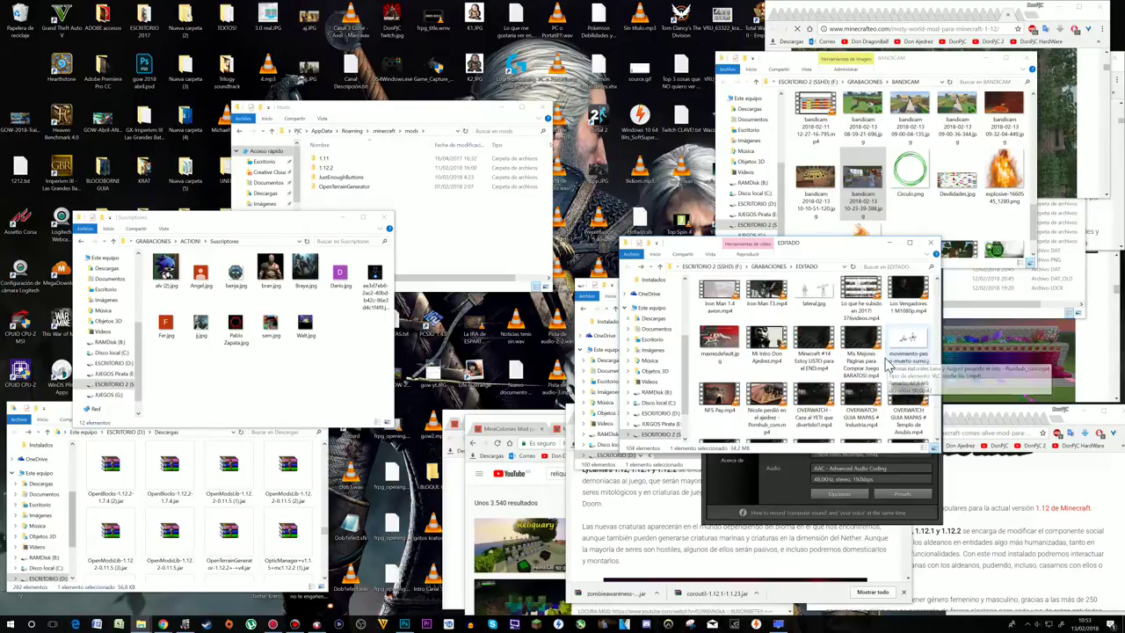
scroll(888, 365, "down", 4)
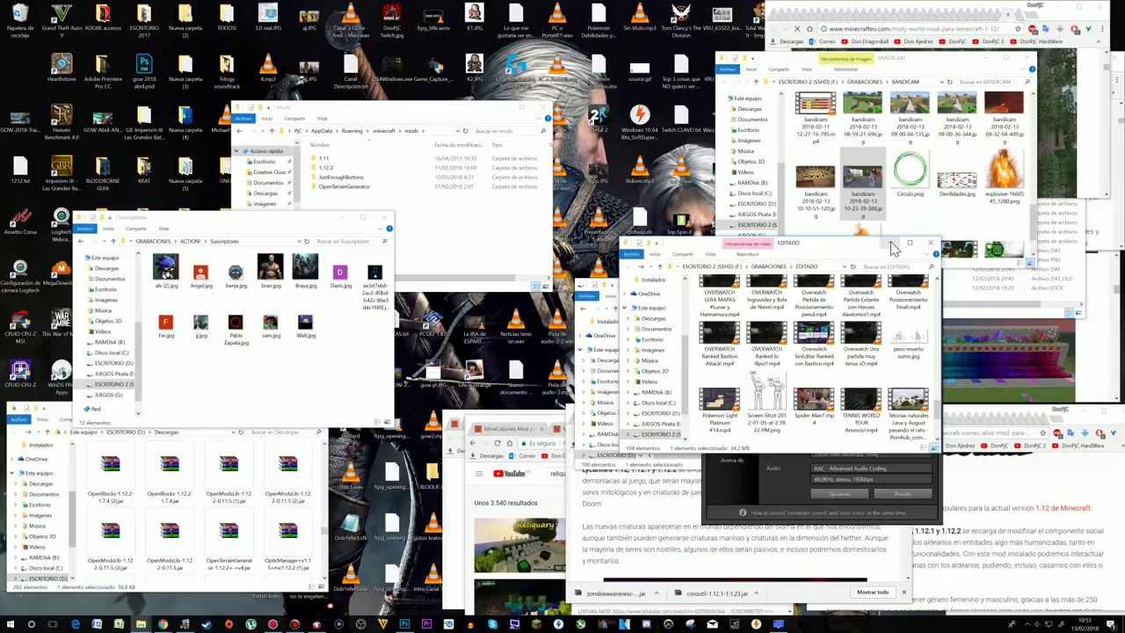
left_click(890, 245)
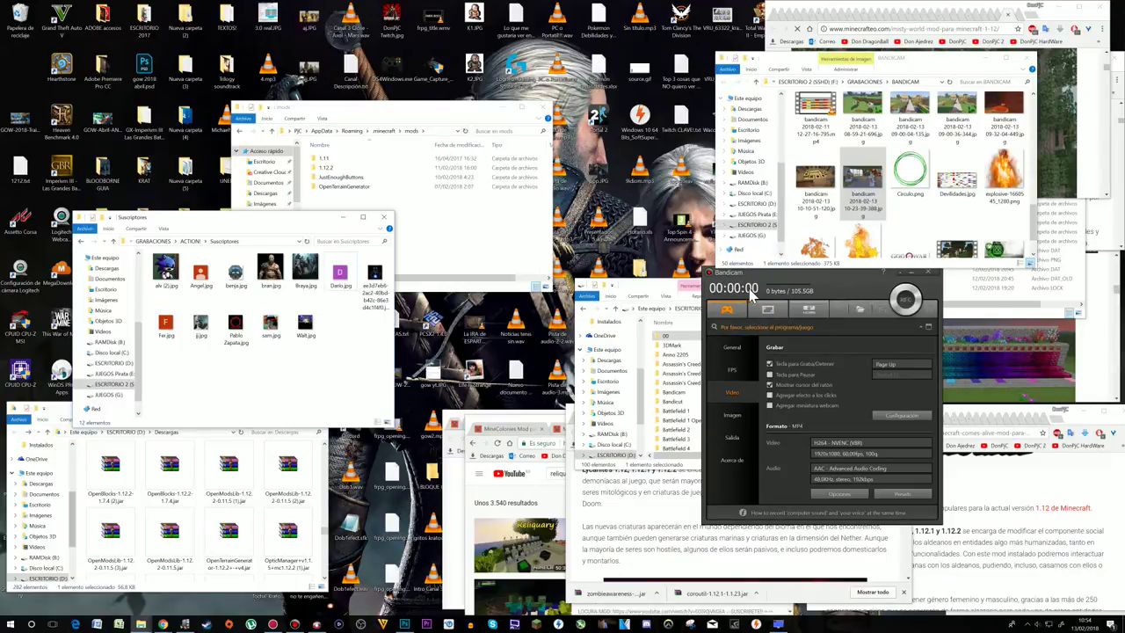
left_click(855, 290)
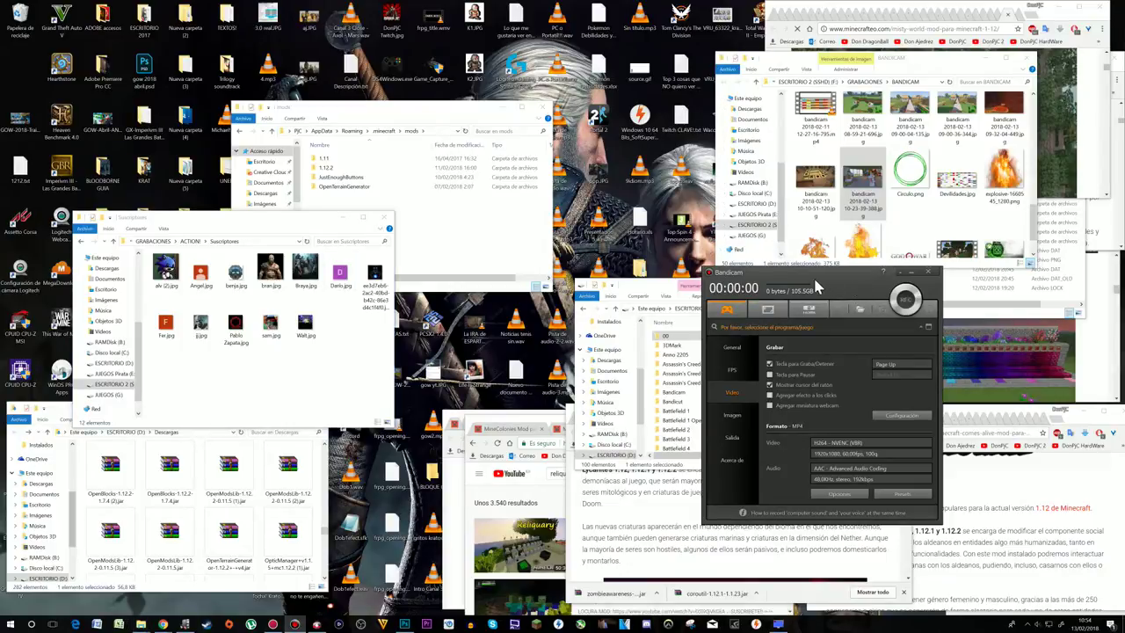
left_click(927, 272)
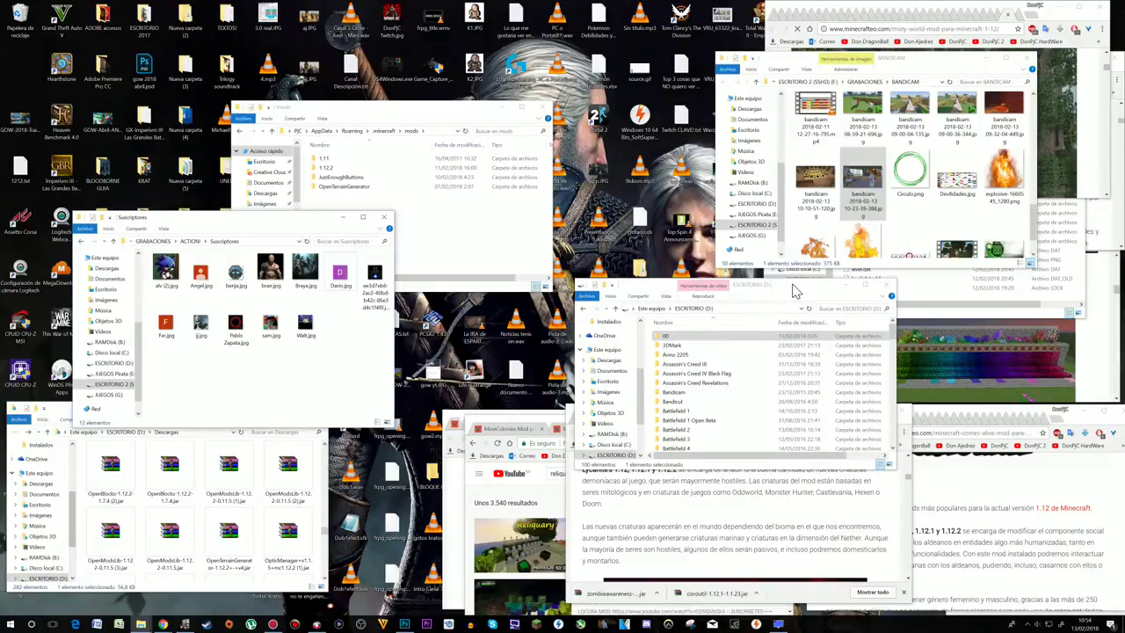
- Bring up the mods folder, look inside its 1.12.2 subfolder and go up to the .minecraft folder
left_click(141, 624)
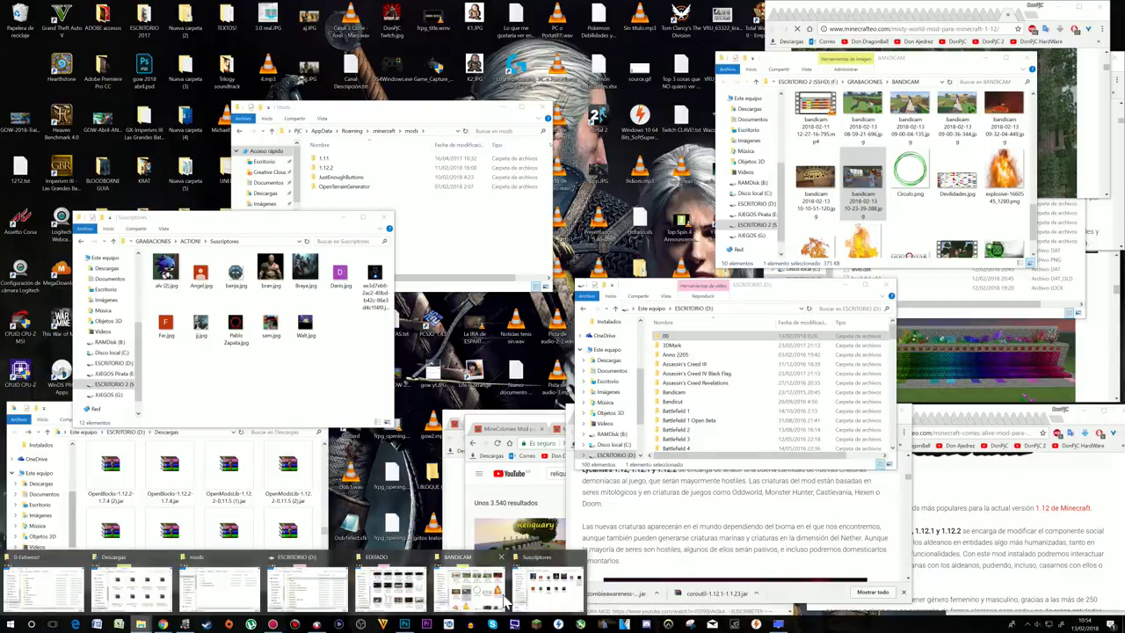
mouse_move(550, 590)
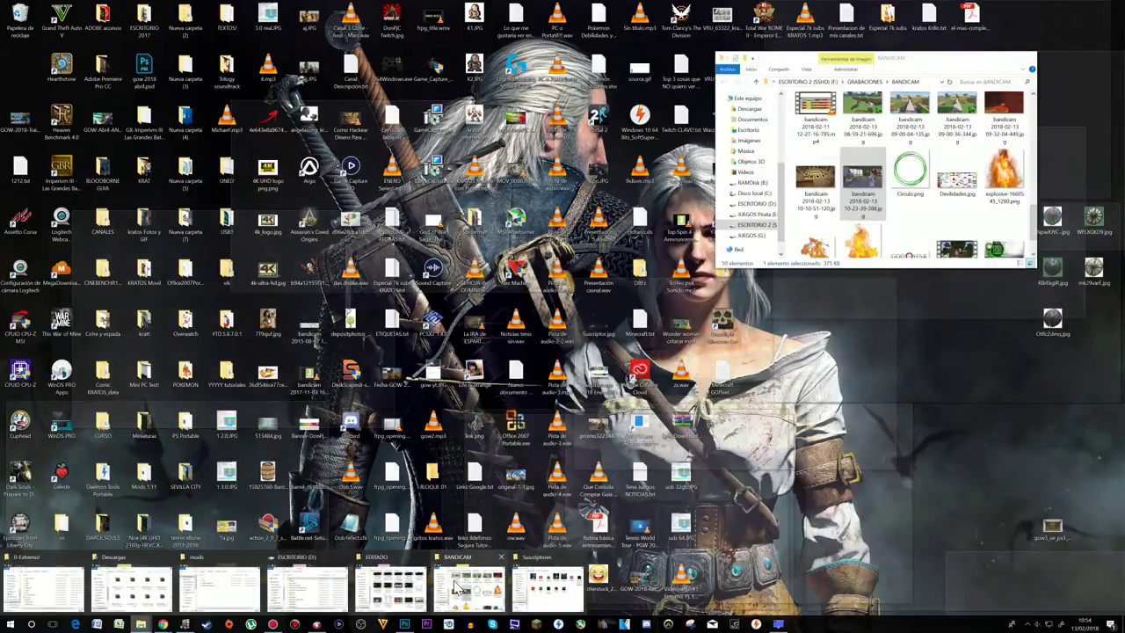
left_click(222, 584)
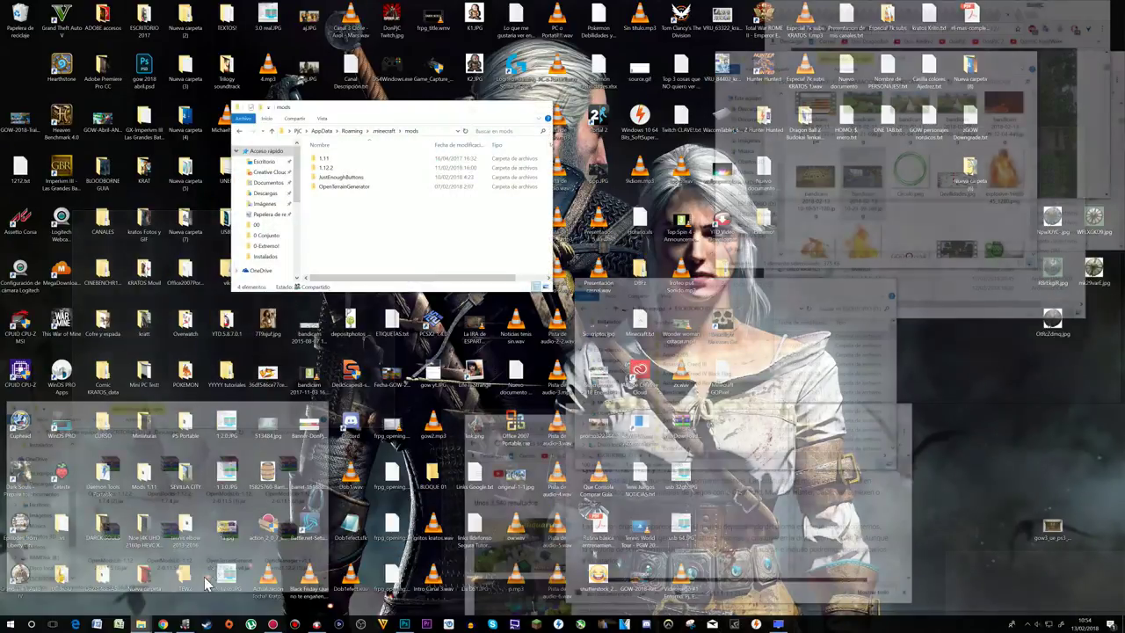
double_click(332, 168)
key("alt+Left")
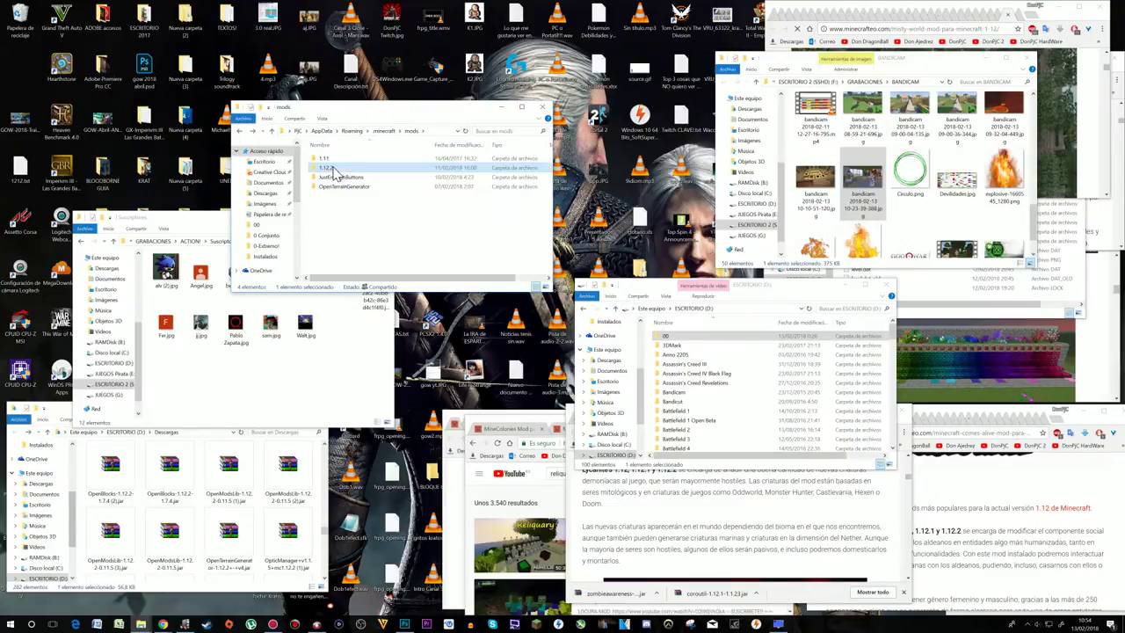
left_click(384, 131)
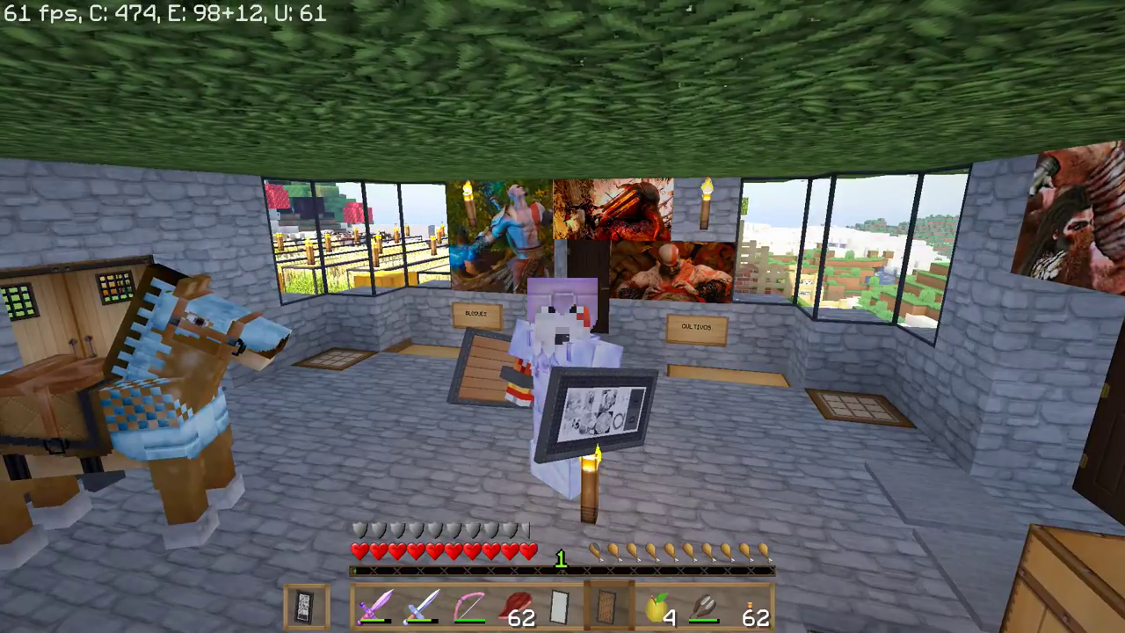
- Pause the Minecraft game and return to the desktop
key("Escape")
left_click(503, 424)
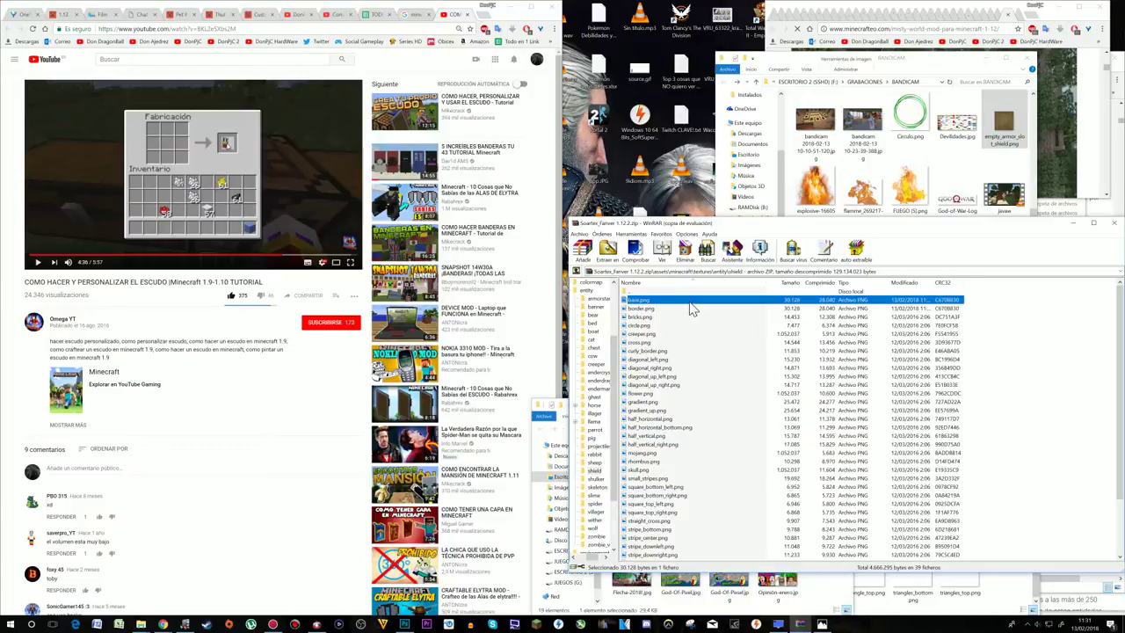
- Select base.png and border.png in the archive's shield folder, and move the Minecraft Extremo folder window clear of the archive
left_click(690, 309, "shift")
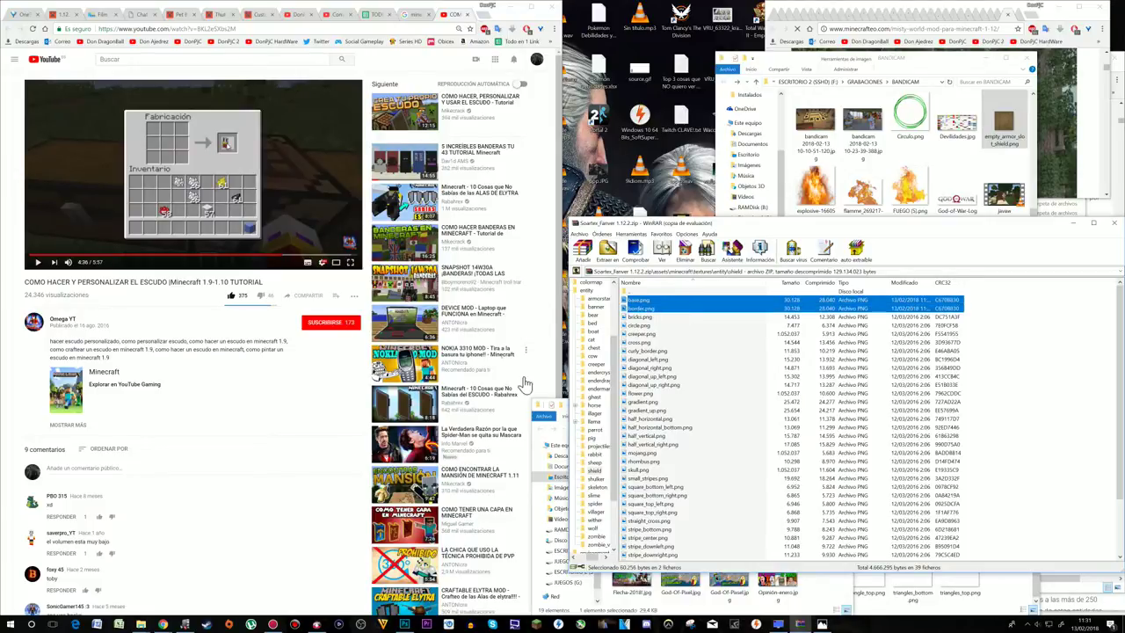
left_click(535, 436)
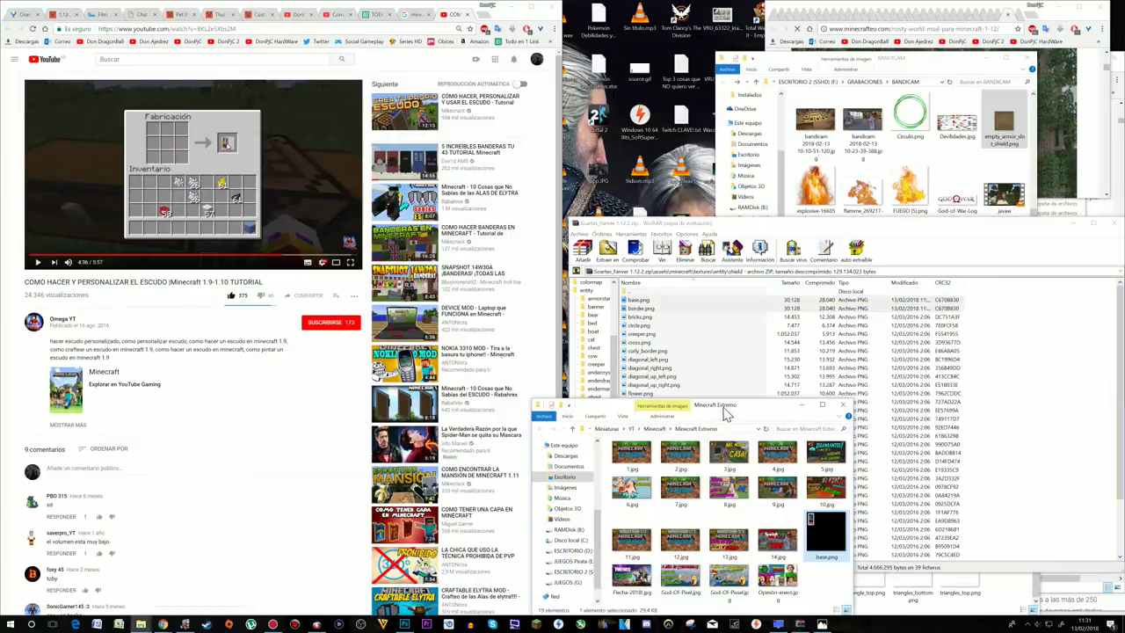
left_click_drag(760, 408, 587, 70)
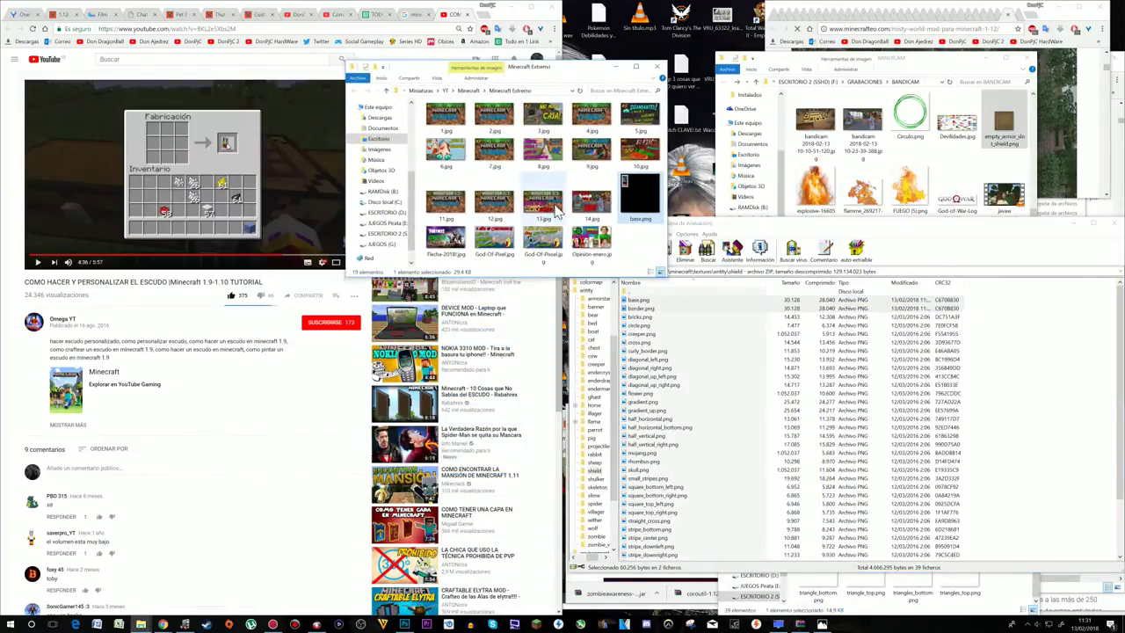
- Minimize the browser and bring the extracted shield folder forward, placing it below the Minecraft Extremo folder
left_click(507, 9)
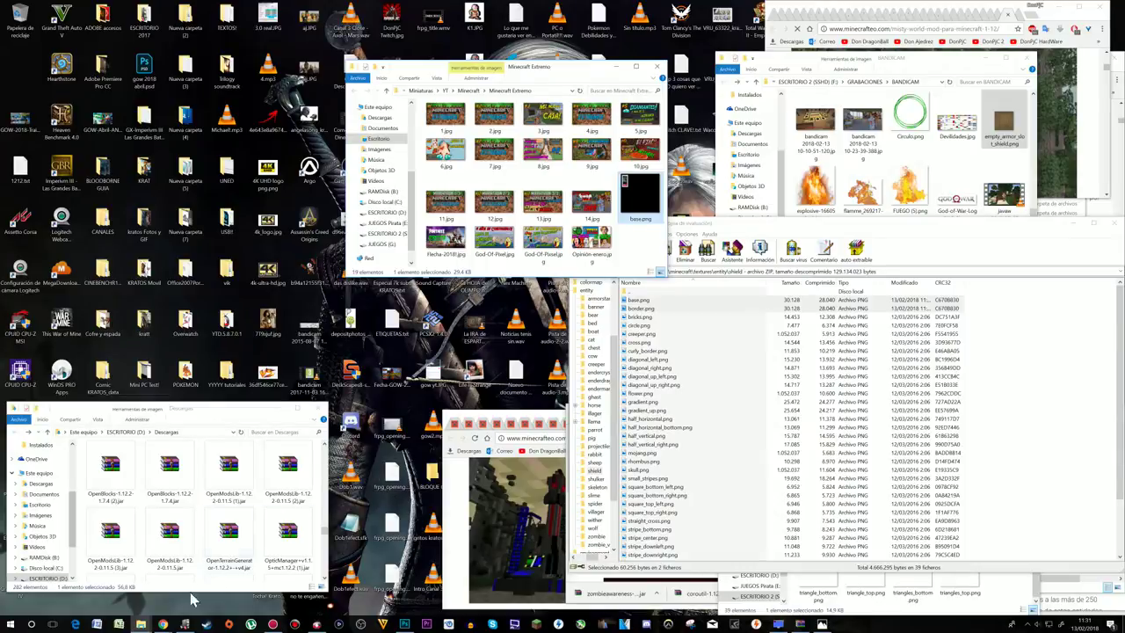
mouse_move(145, 623)
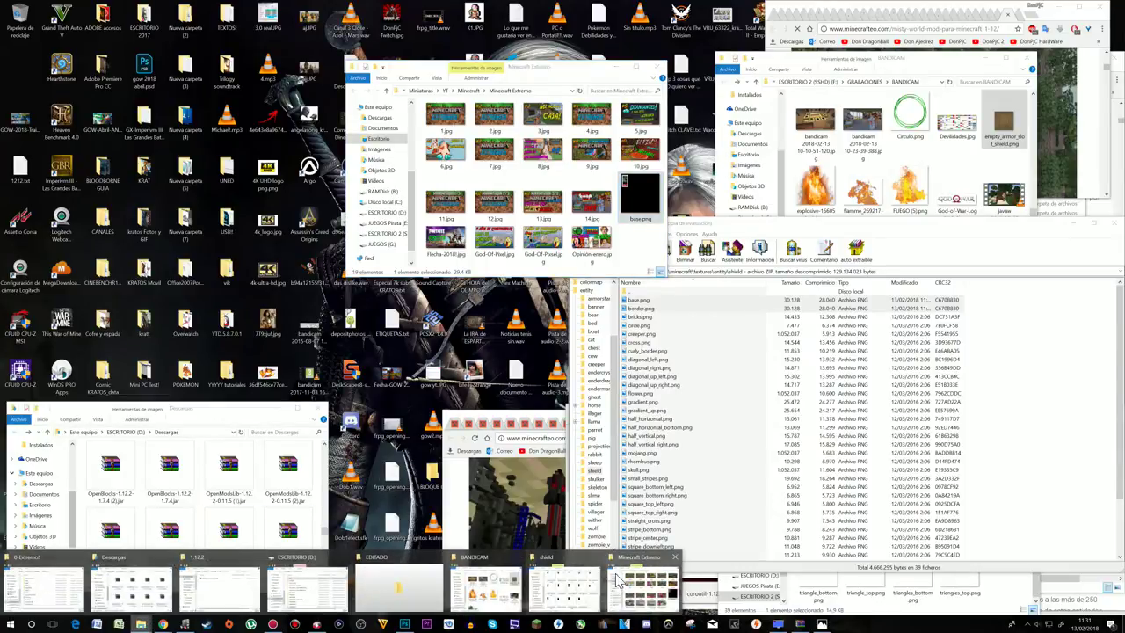
mouse_move(618, 579)
left_click(551, 581)
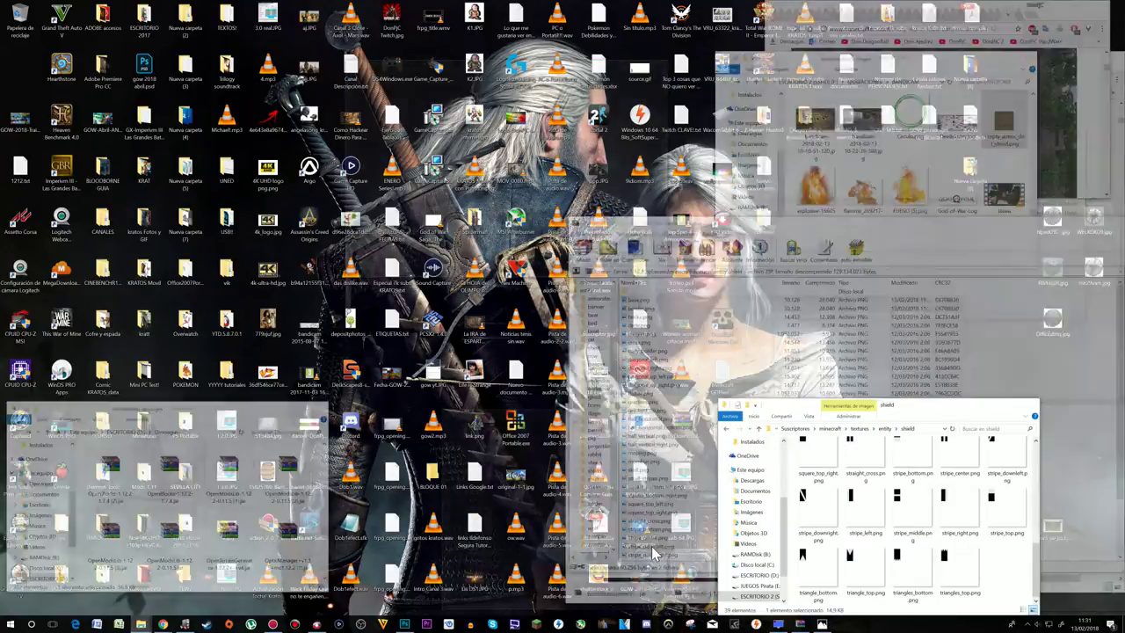
left_click_drag(921, 411, 536, 366)
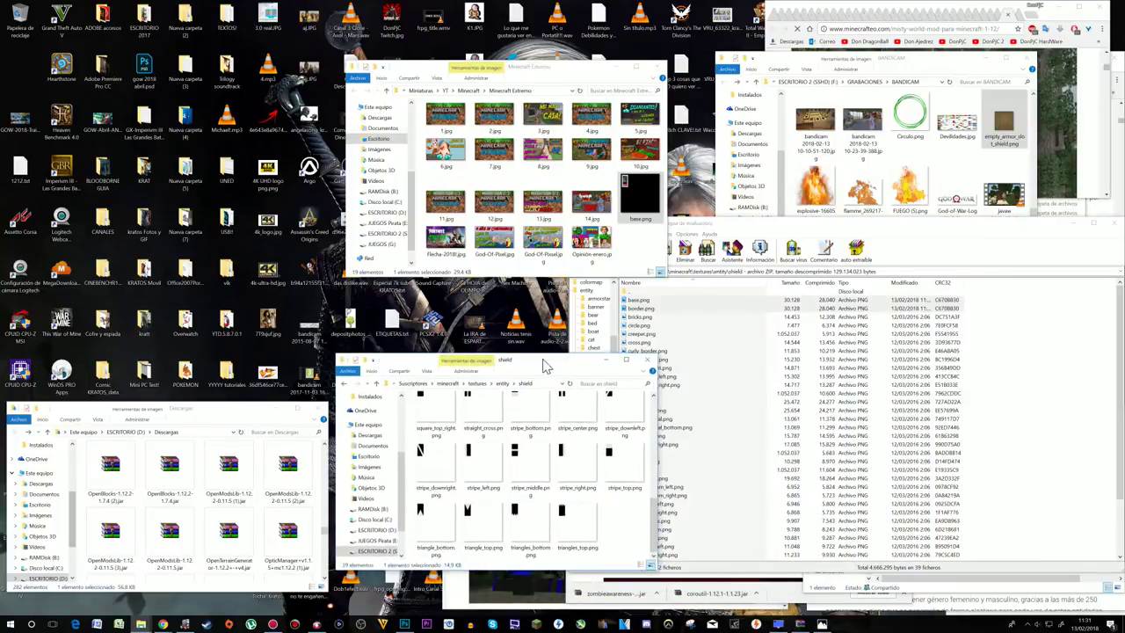
- Look through the shield pattern images backwards from triangles_top.png to straight_cross.png and close the image viewer
left_click(567, 514)
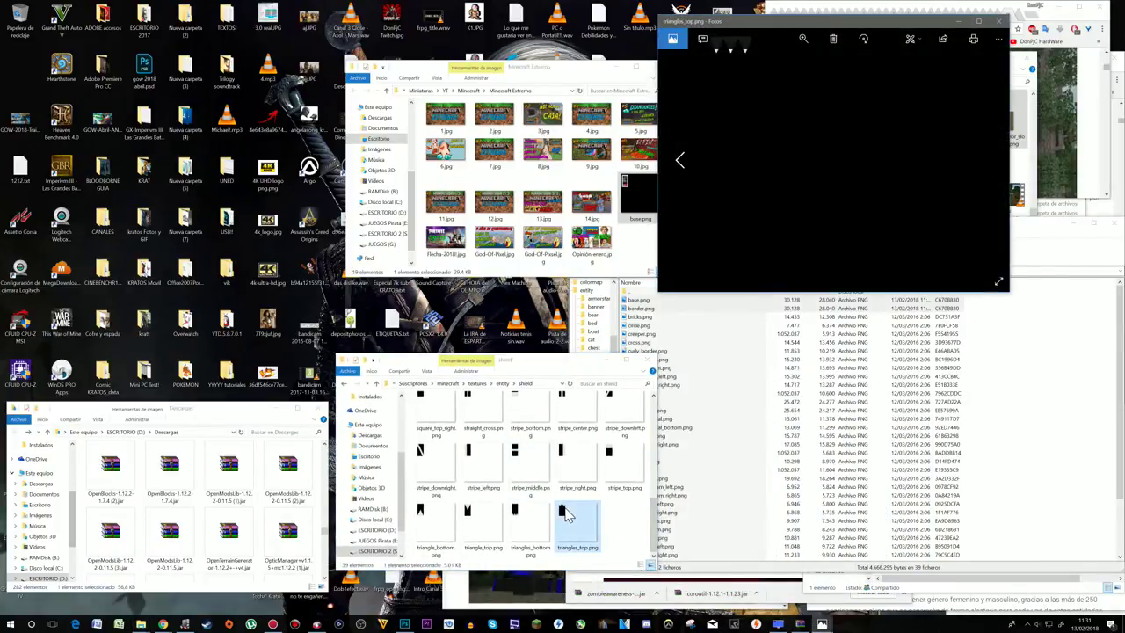
key("Left")
key("Left")
key("Left")
key("Left")
key("Left")
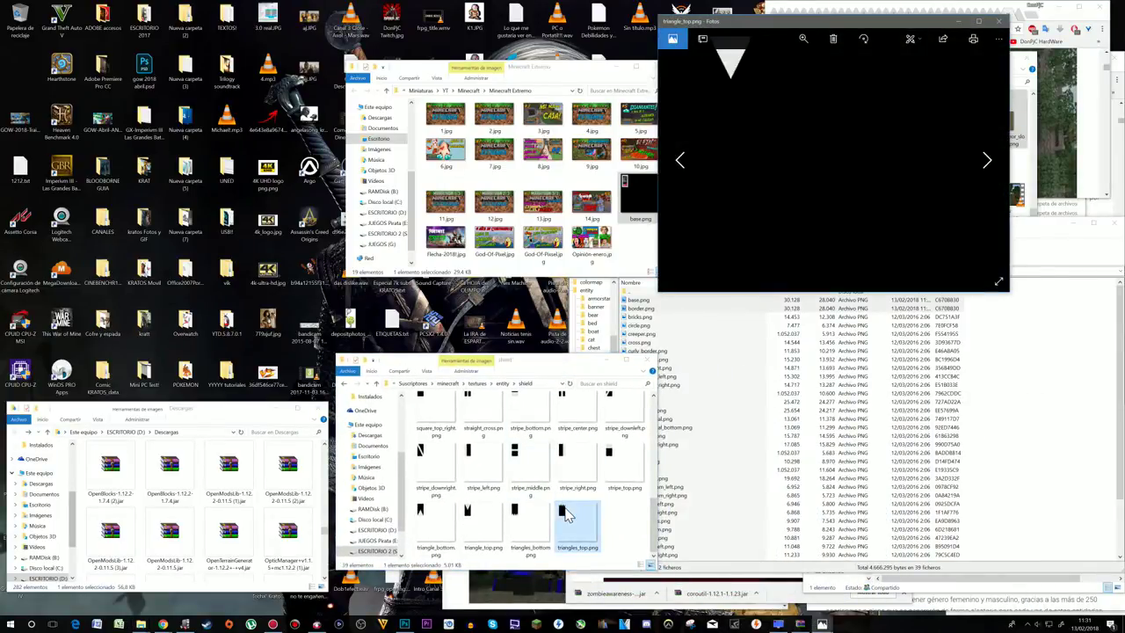
key("Left")
key("Left")
key("Left")
key("Left")
key("Left")
key("Left")
key("Left")
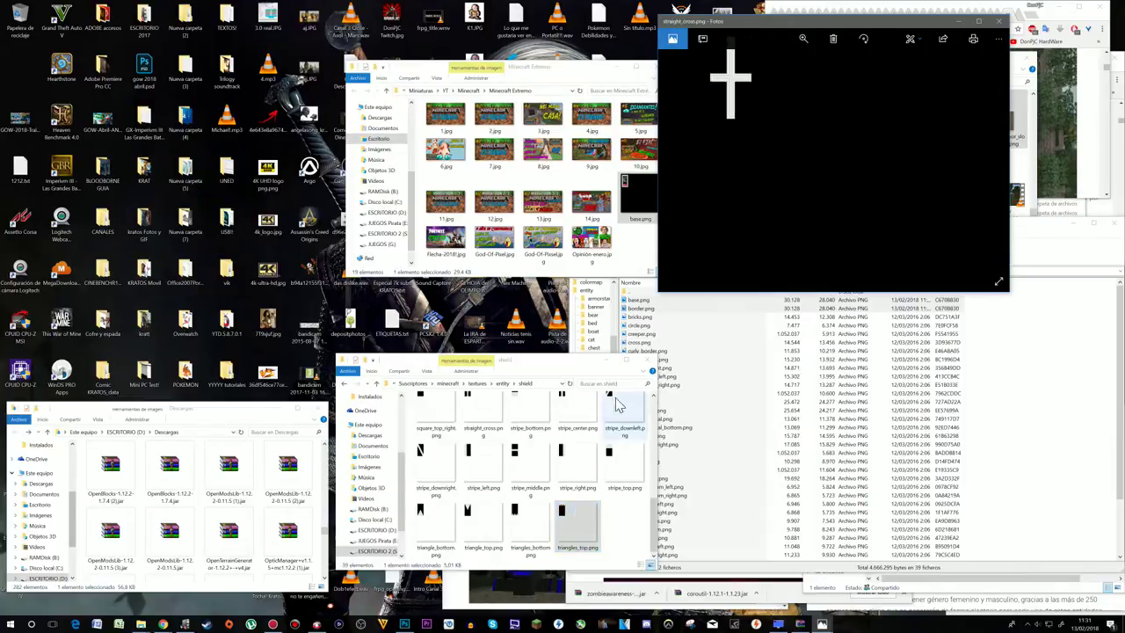
left_click(998, 22)
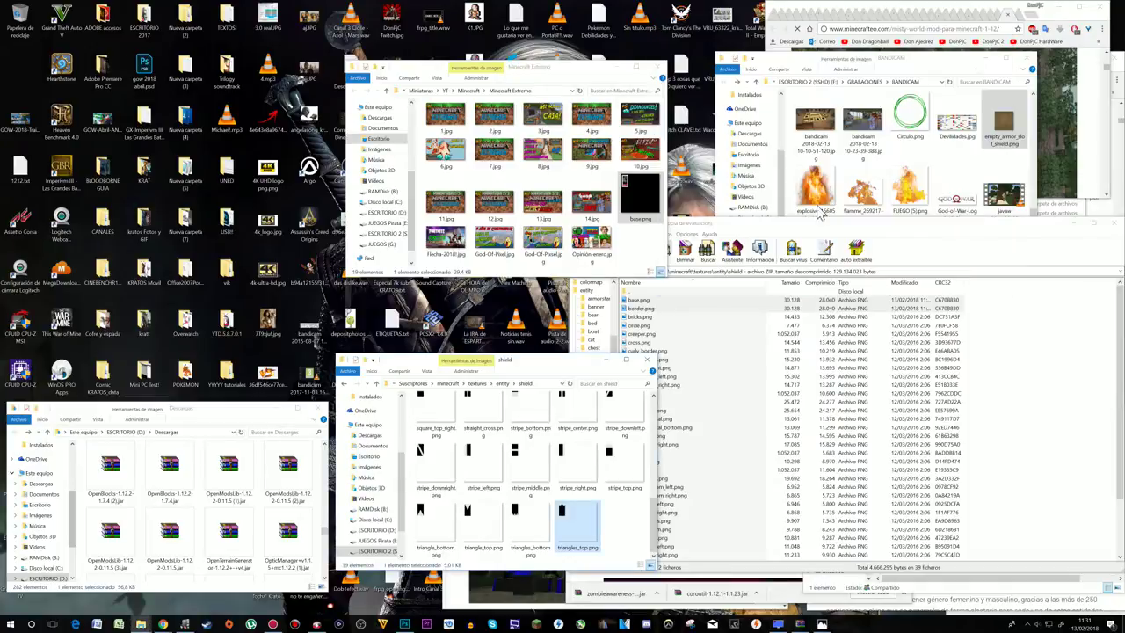
- Add base.png and border.png from the extracted shield folder to the archive's shield folder, accepting the default archive parameters
scroll(555, 453, "up", 3)
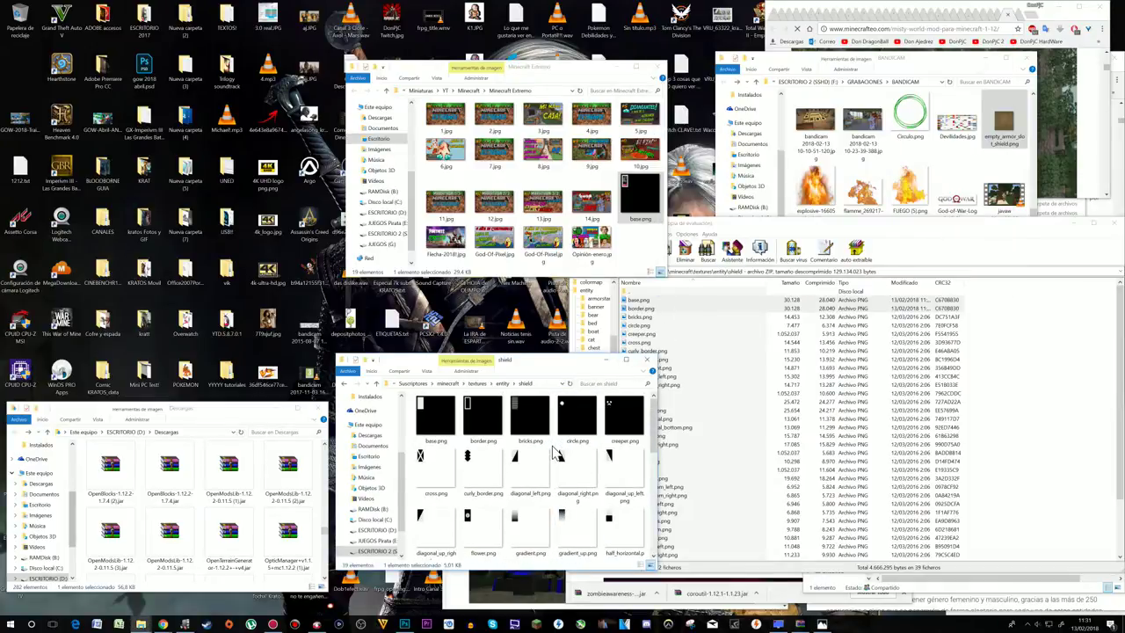
left_click(456, 419)
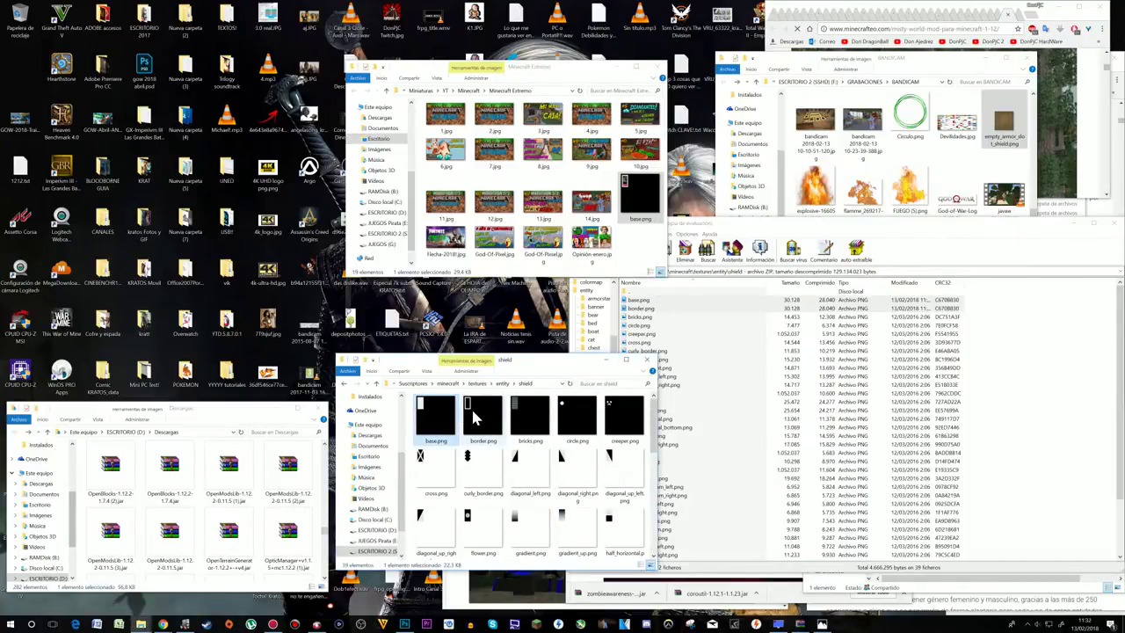
left_click(474, 413, "ctrl")
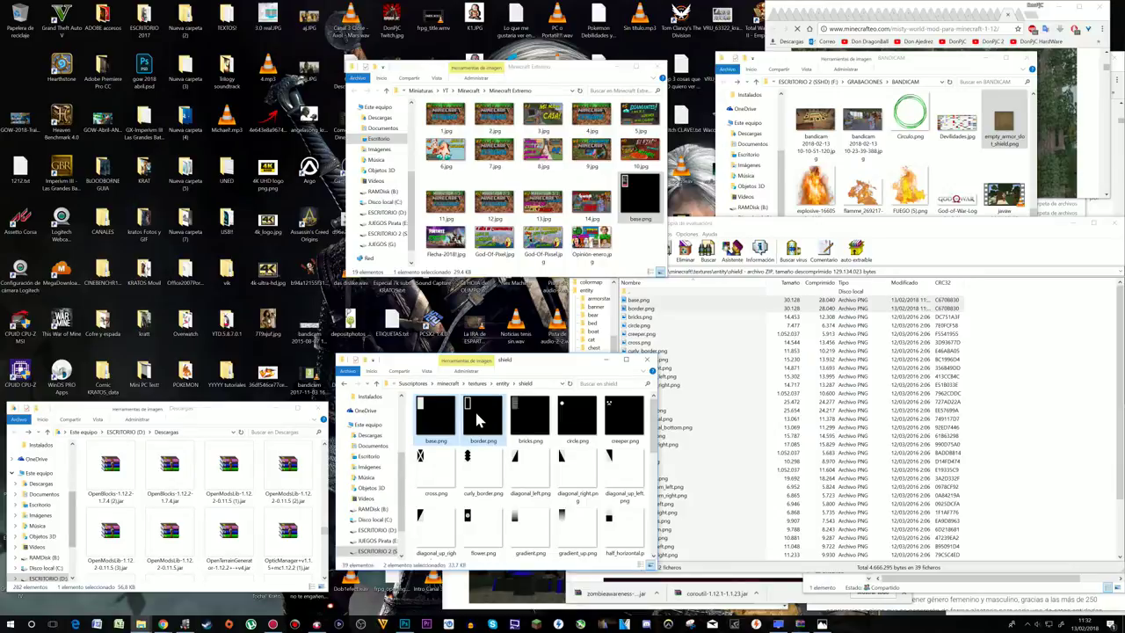
left_click_drag(991, 365, 1011, 359)
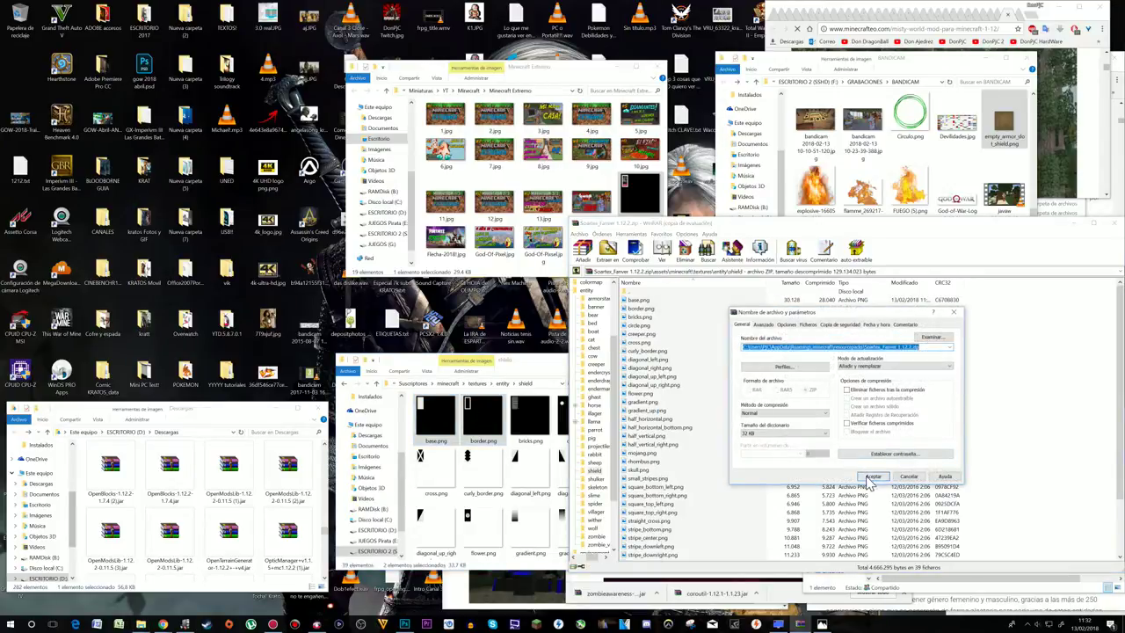
left_click(870, 477)
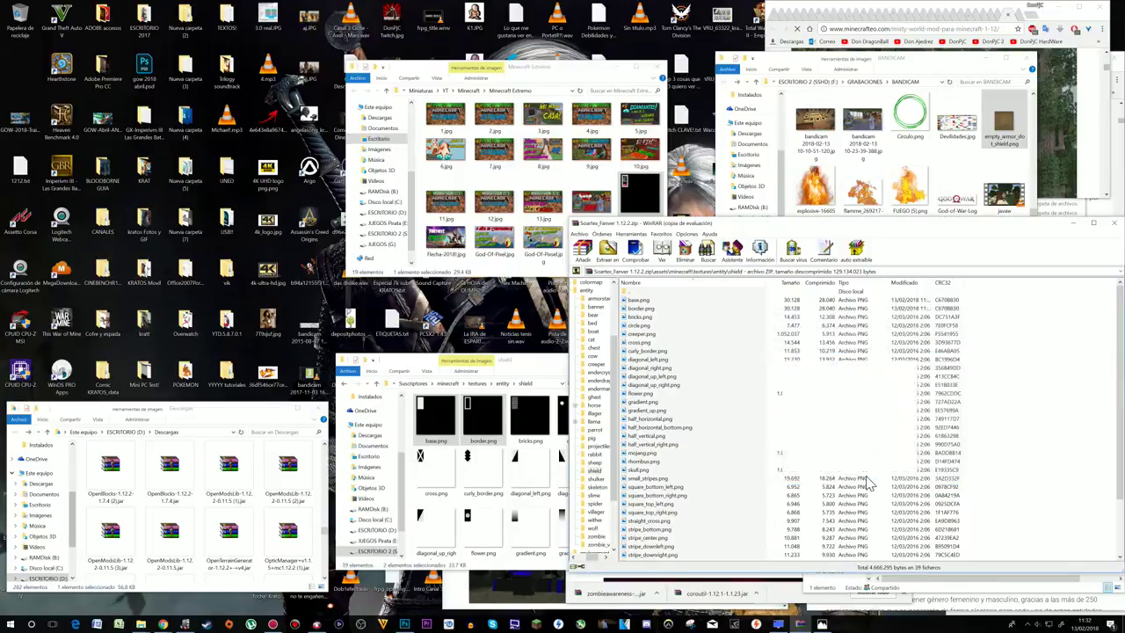
- Go up to the archive's entity folder, view shield_base.png and shield_base_nopattern.png, and close each image
double_click(651, 292)
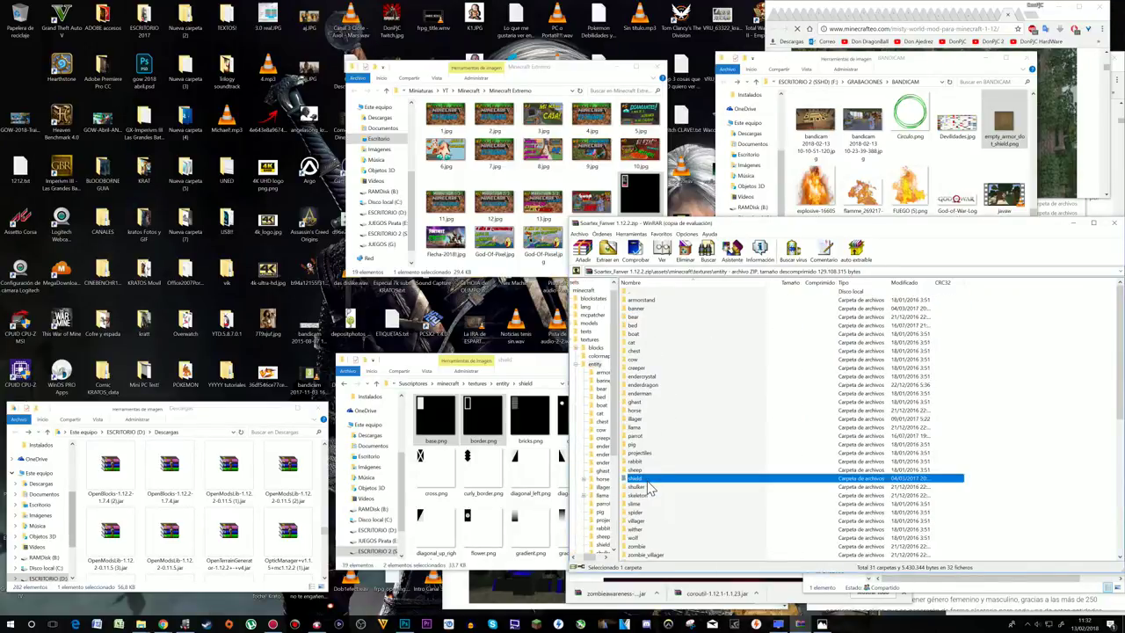
scroll(674, 483, "down", 9)
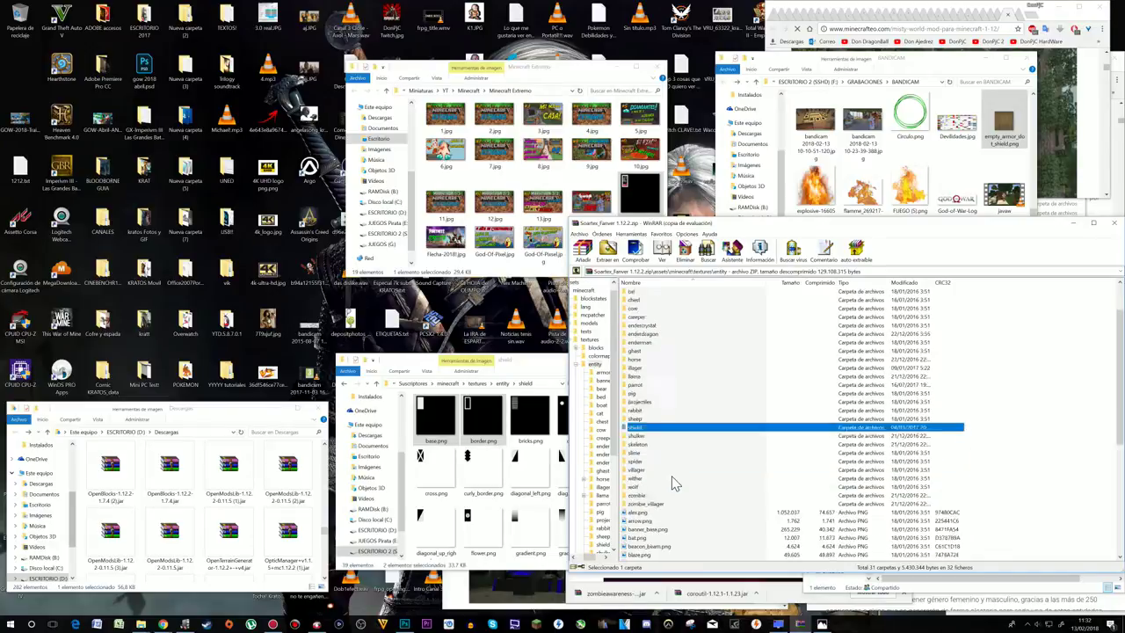
scroll(673, 482, "down", 1)
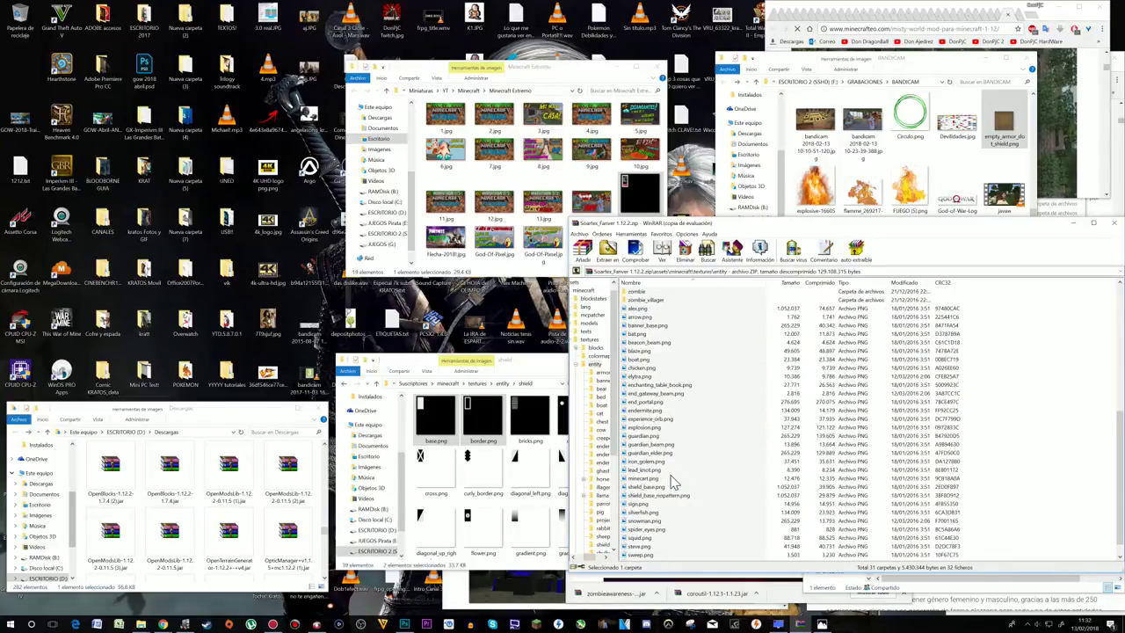
double_click(654, 487)
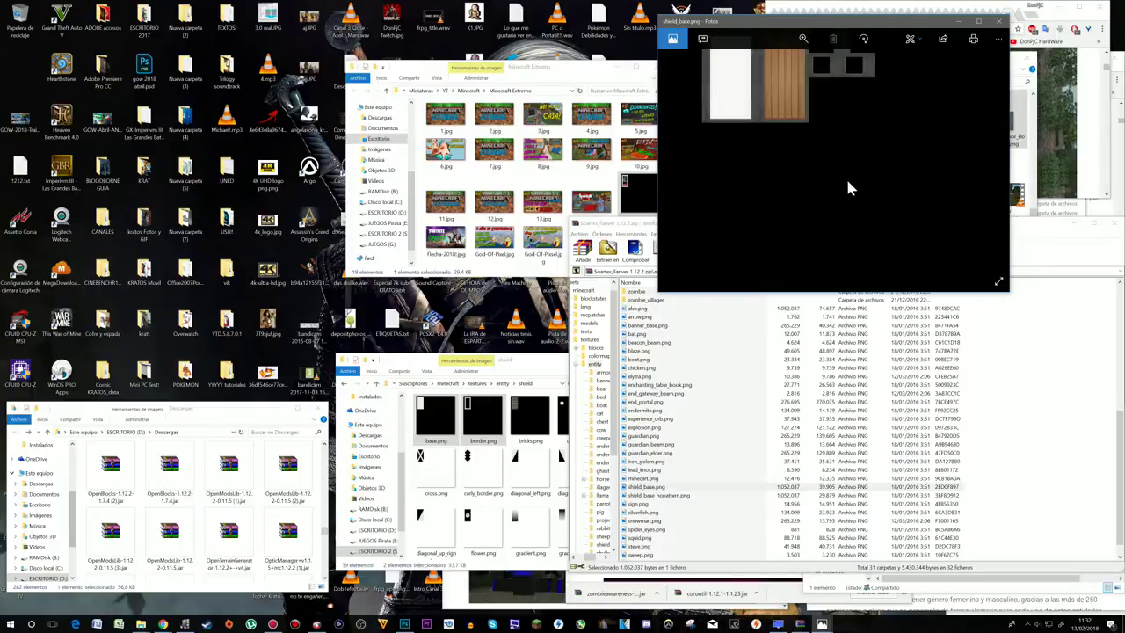
left_click_drag(966, 23, 929, 220)
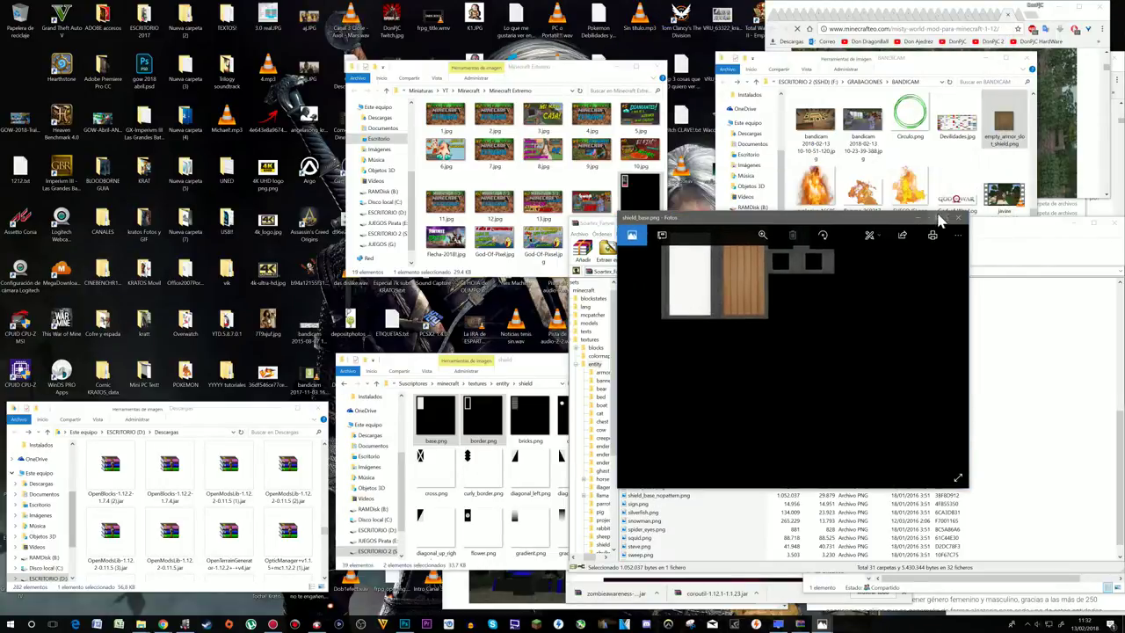
left_click(961, 220)
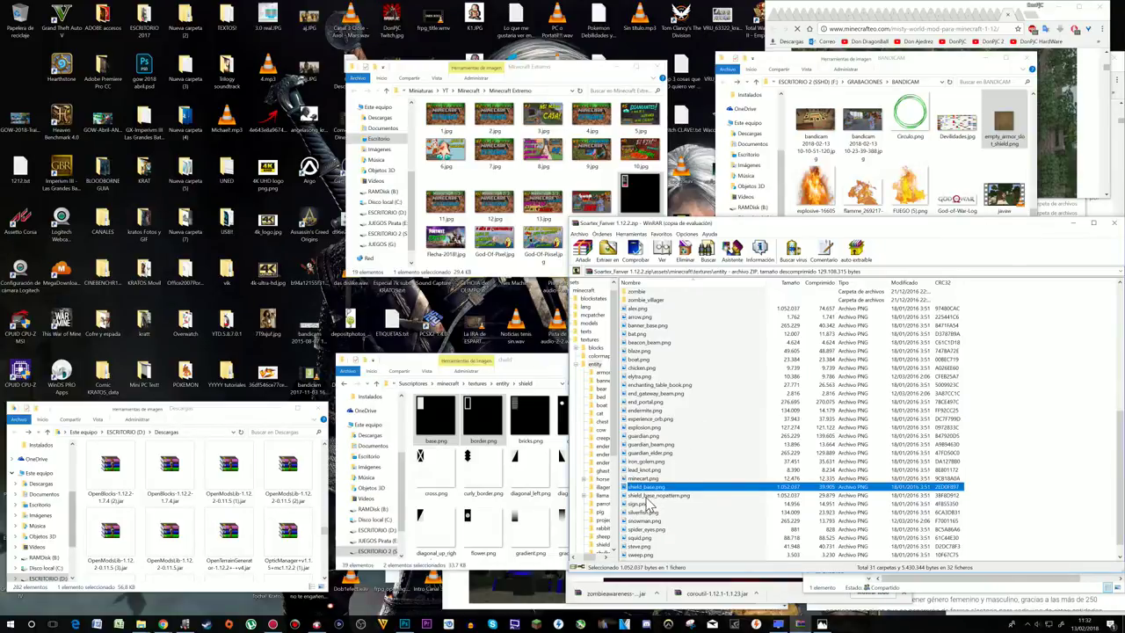
double_click(647, 496)
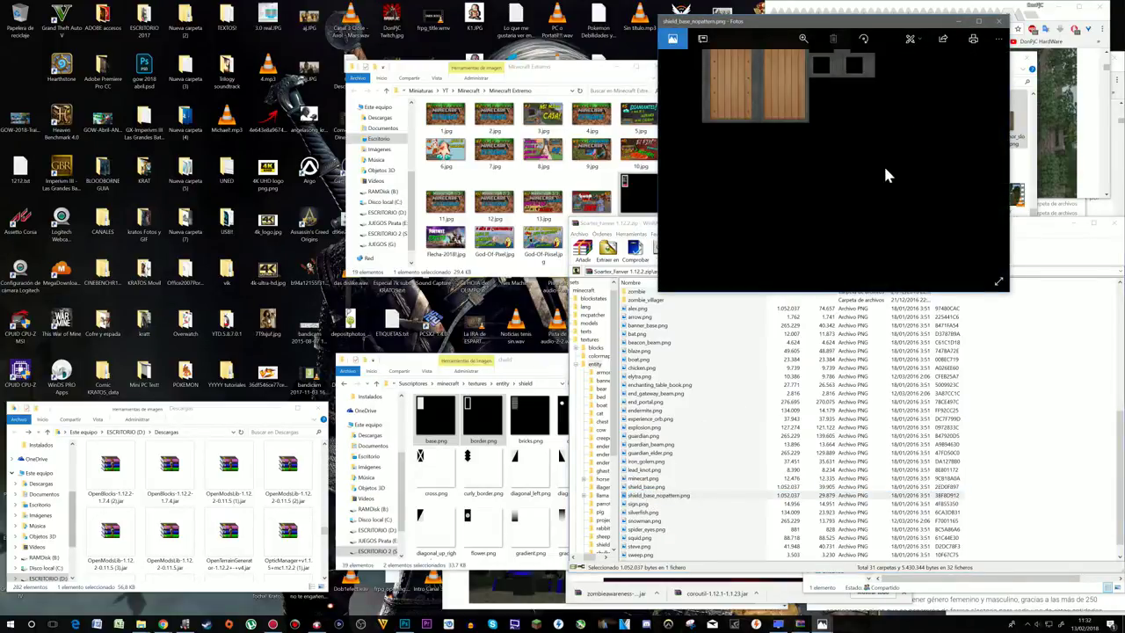
left_click(999, 21)
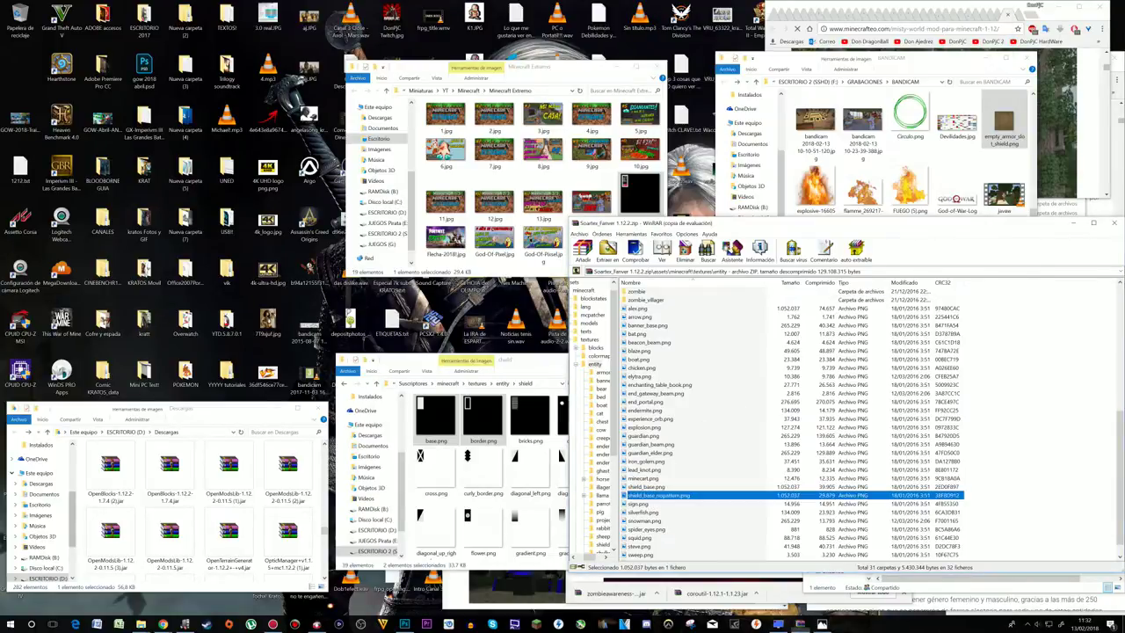
- Copy shield_base.png from the archive's entity folder into the BANDICAM folder
left_click(650, 490)
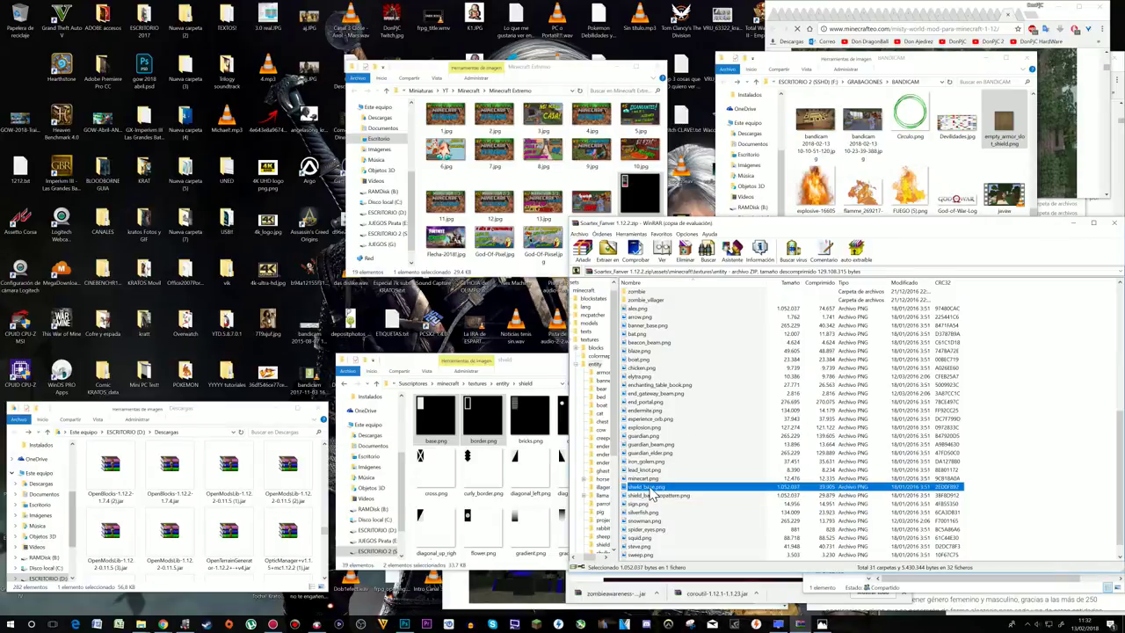
left_click(866, 132)
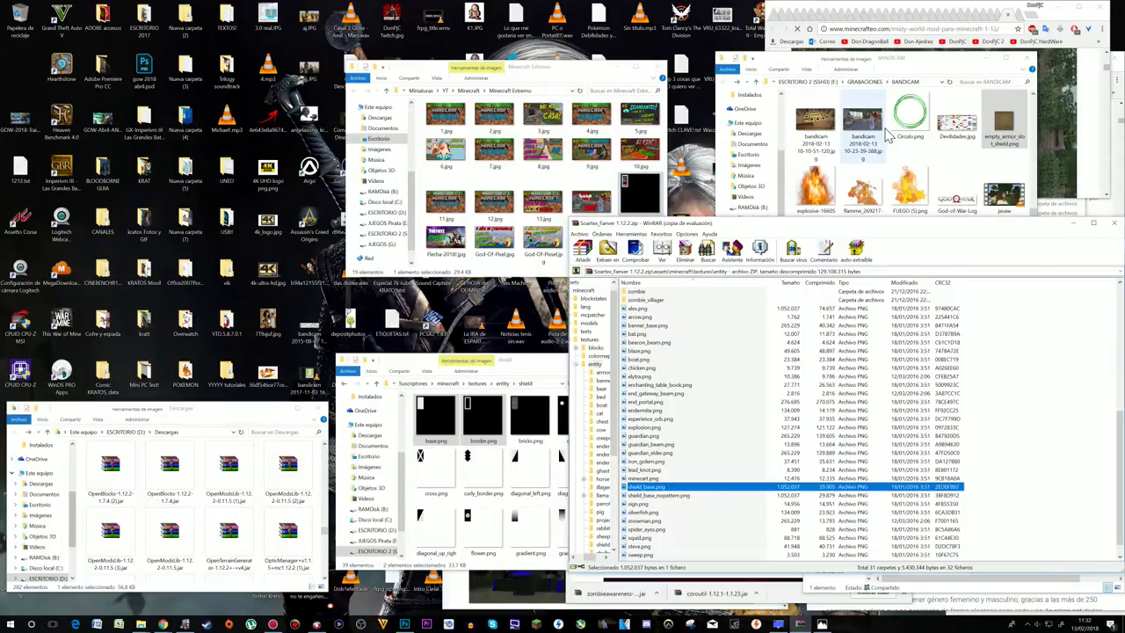
key("ctrl+v")
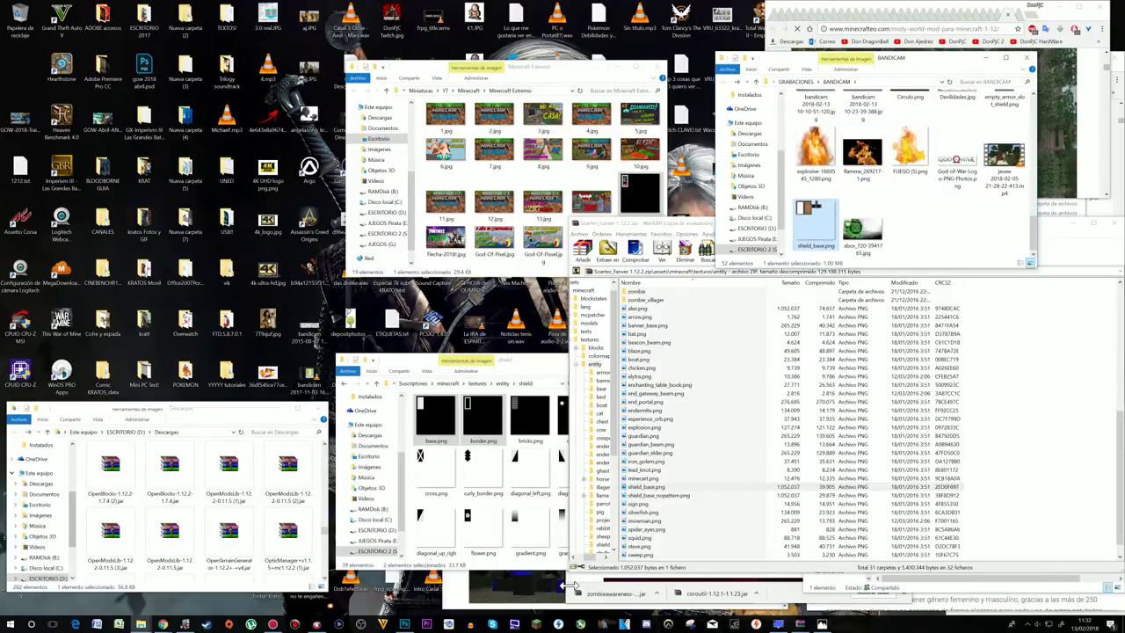
- Open the extracted shield_base.png in Adobe Photoshop CC 2018, keeping its embedded colour profile
left_click_drag(823, 230, 475, 561)
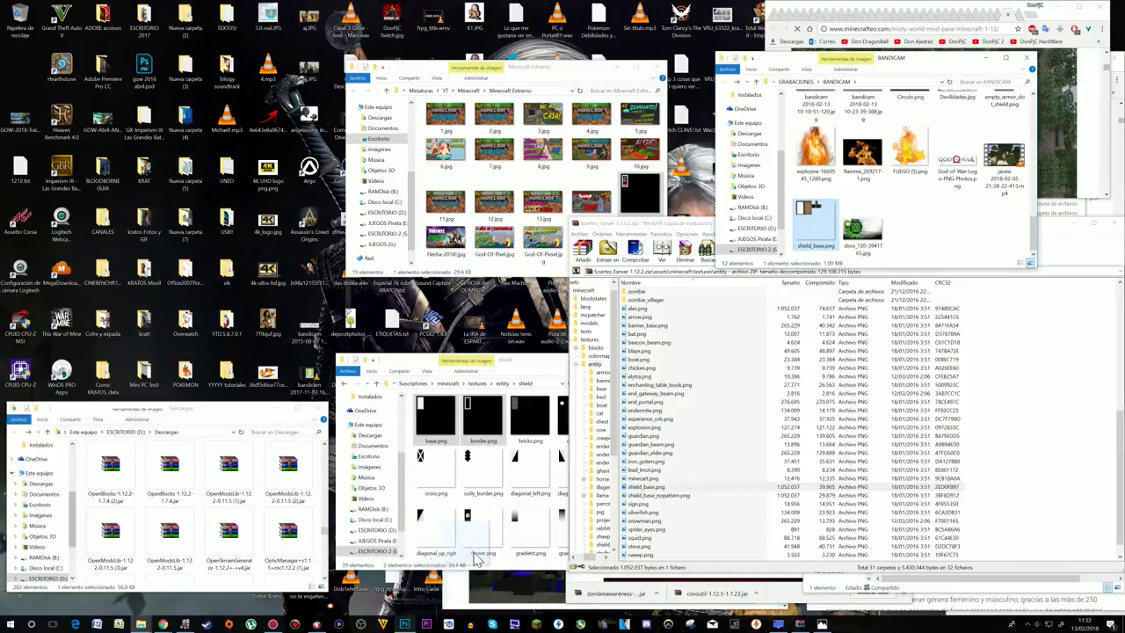
right_click(819, 217)
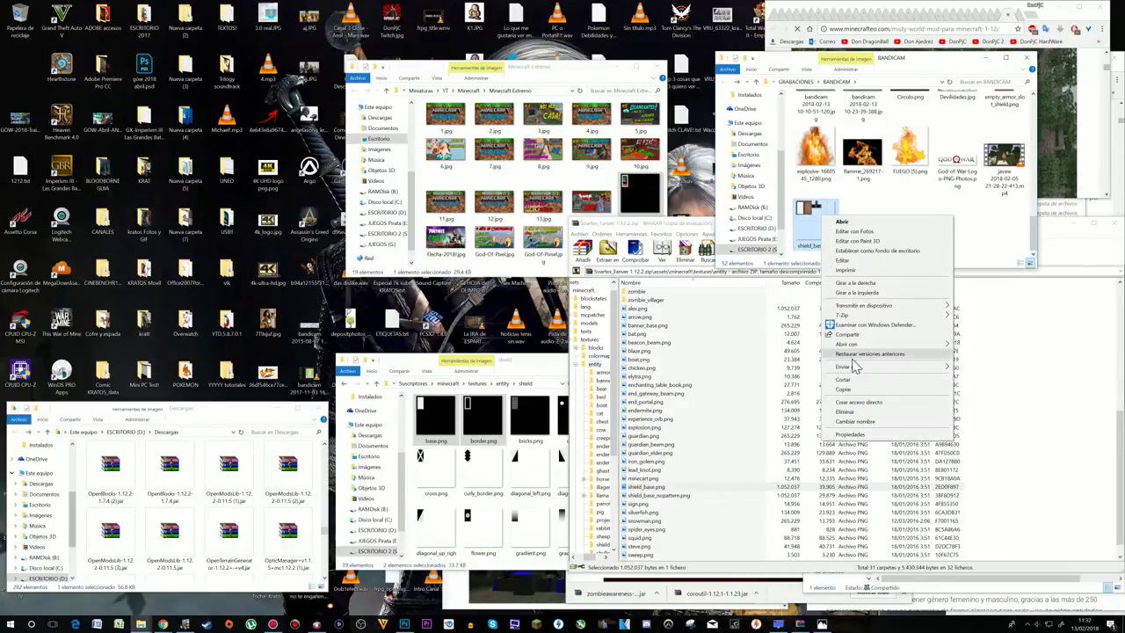
mouse_move(861, 345)
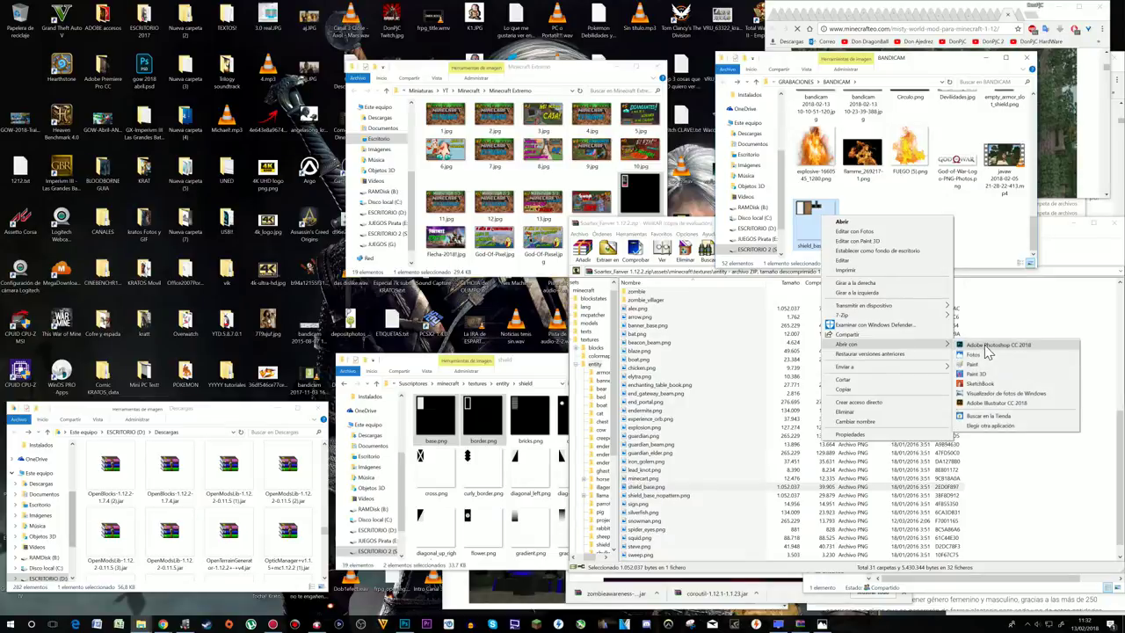
left_click(991, 348)
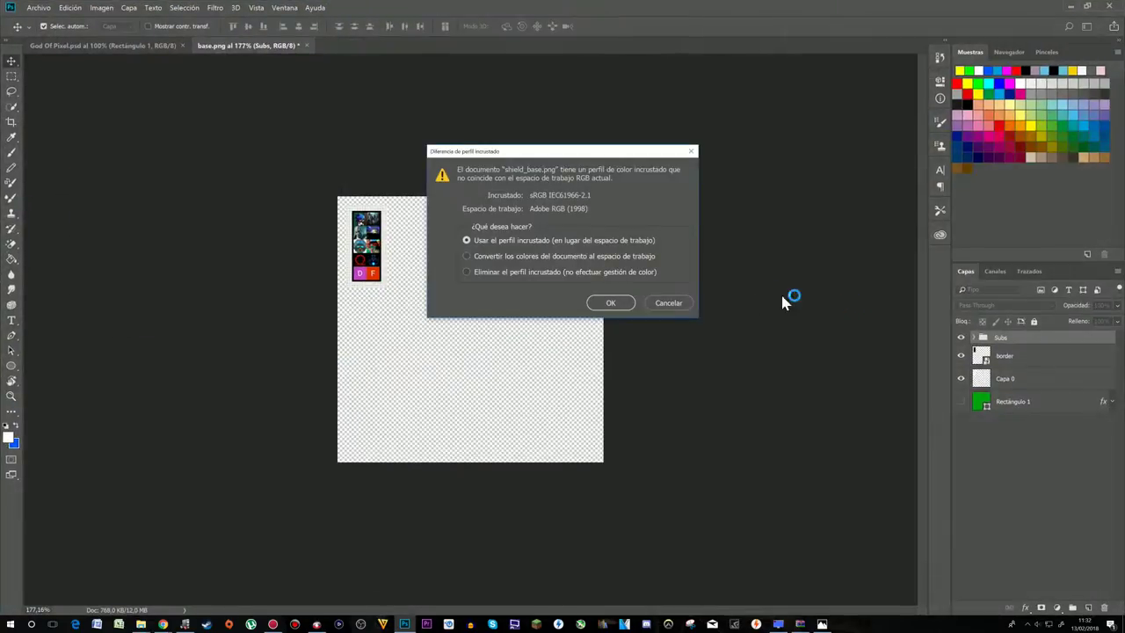
left_click(613, 302)
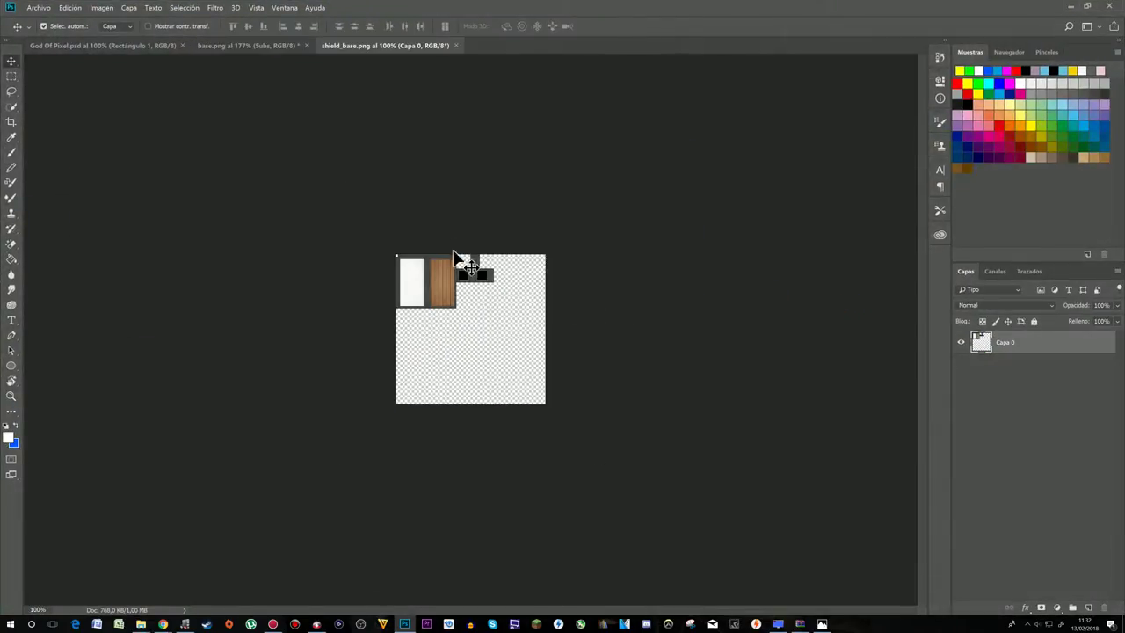
- Copy the Subs group from base.png into the shield_base.png document, accepting the colour conversion
left_click(274, 45)
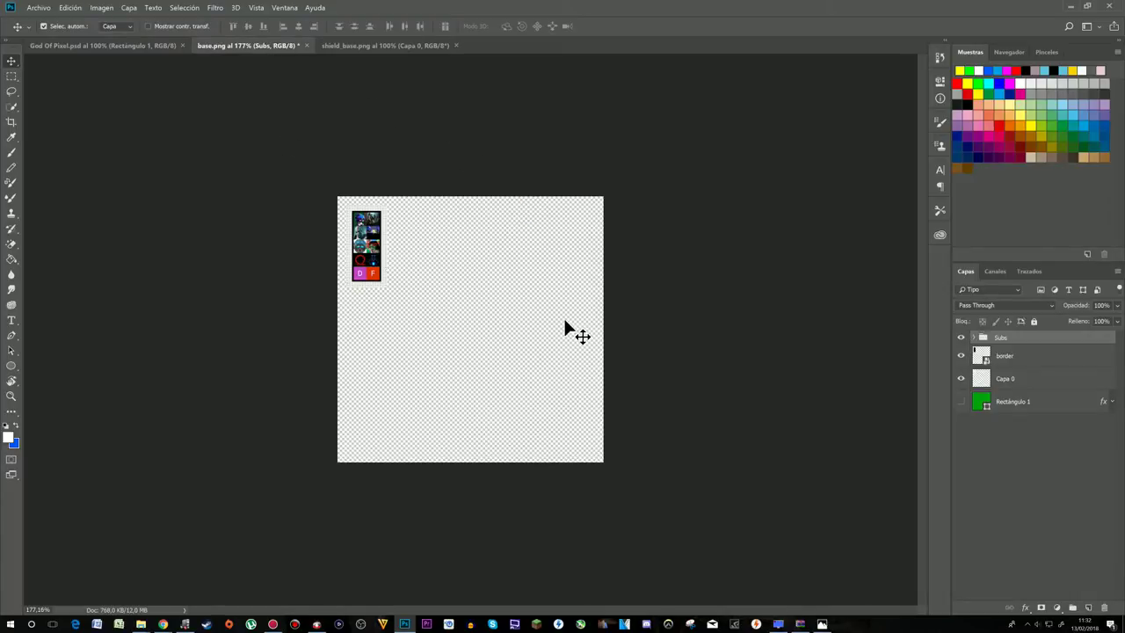
left_click(1046, 359)
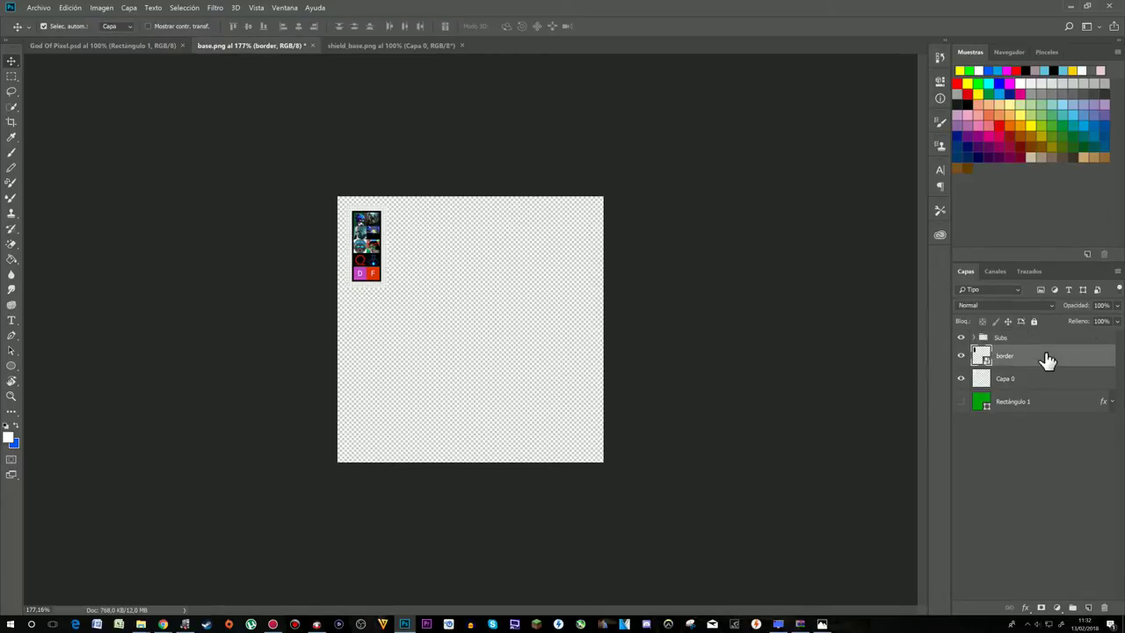
left_click(1042, 339)
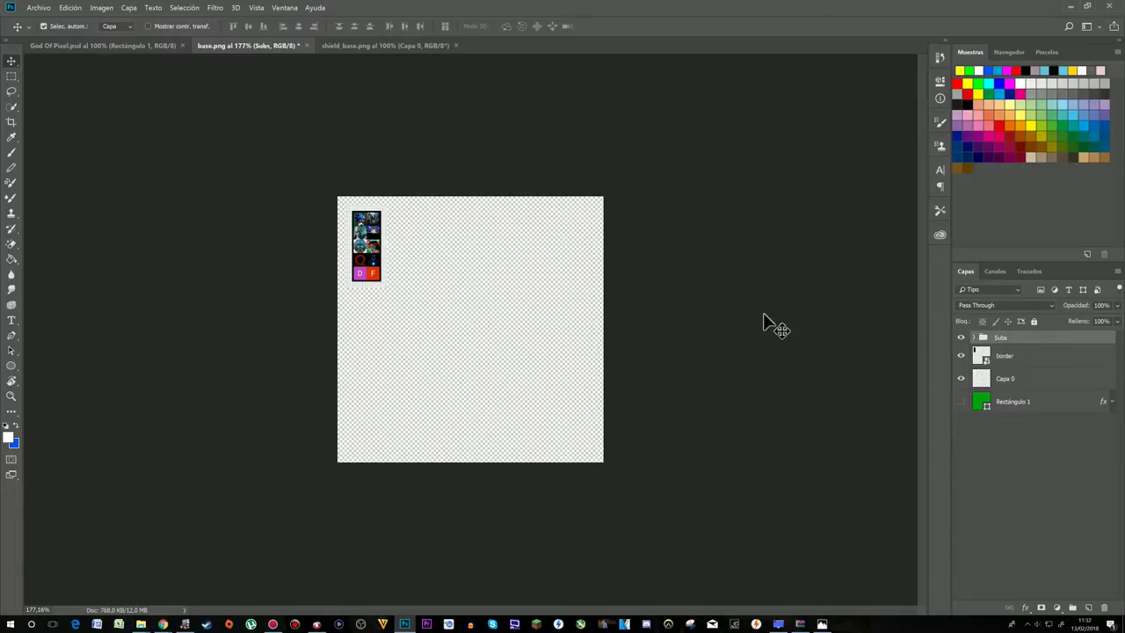
left_click_drag(1008, 347, 467, 310)
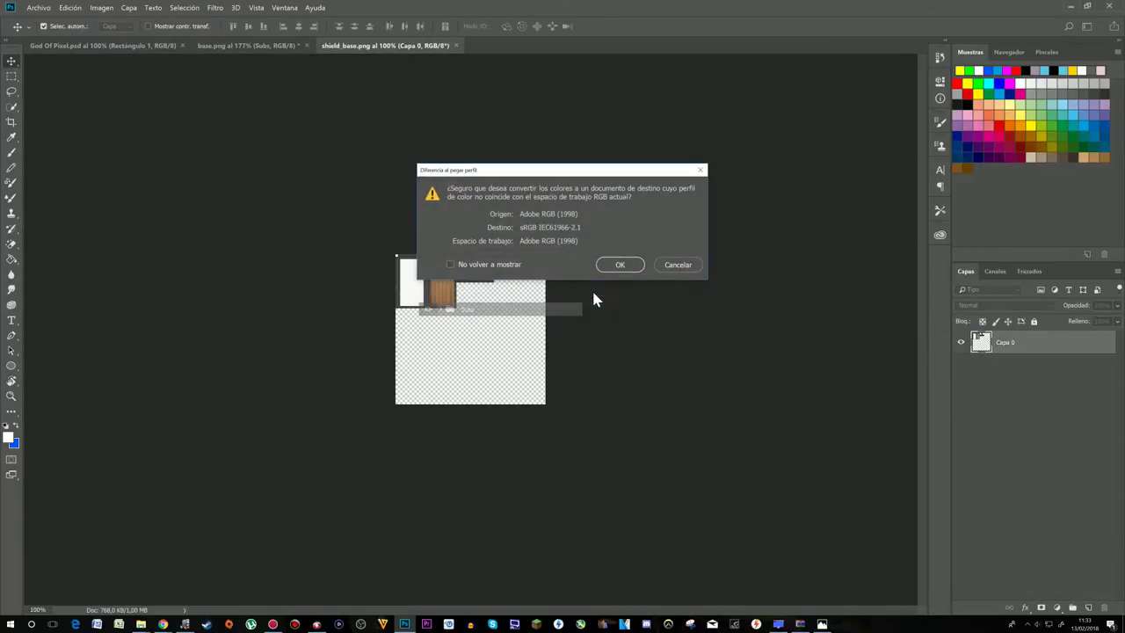
left_click(618, 264)
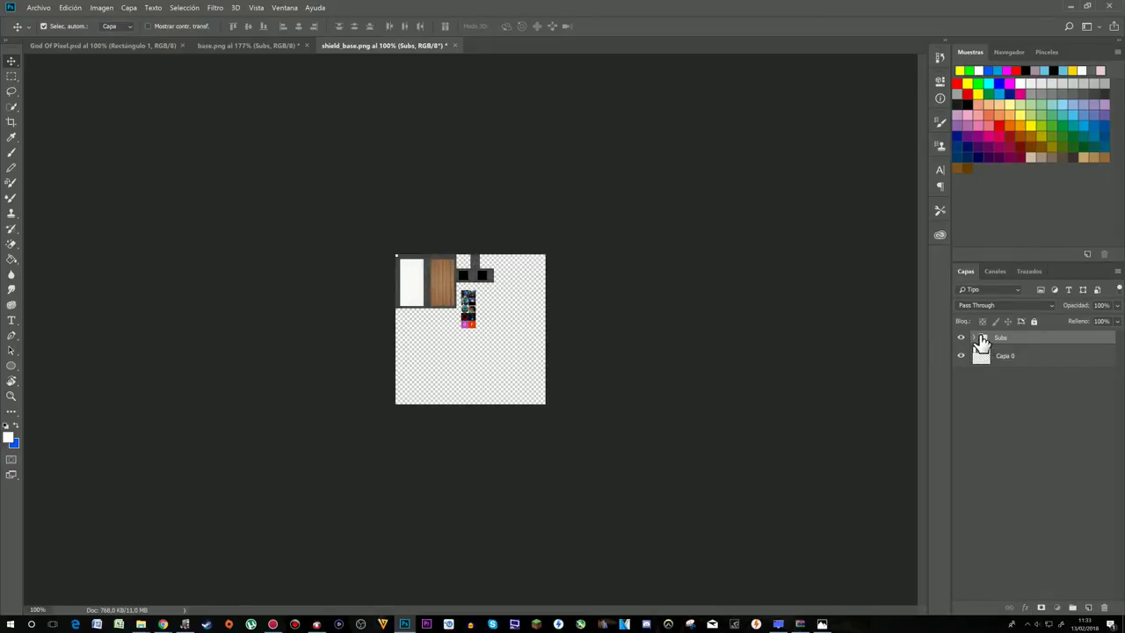
- Select all avatar layers in the Subs group and move them together onto the wooden panel with Free Transform
left_click(978, 339)
left_click(1021, 360)
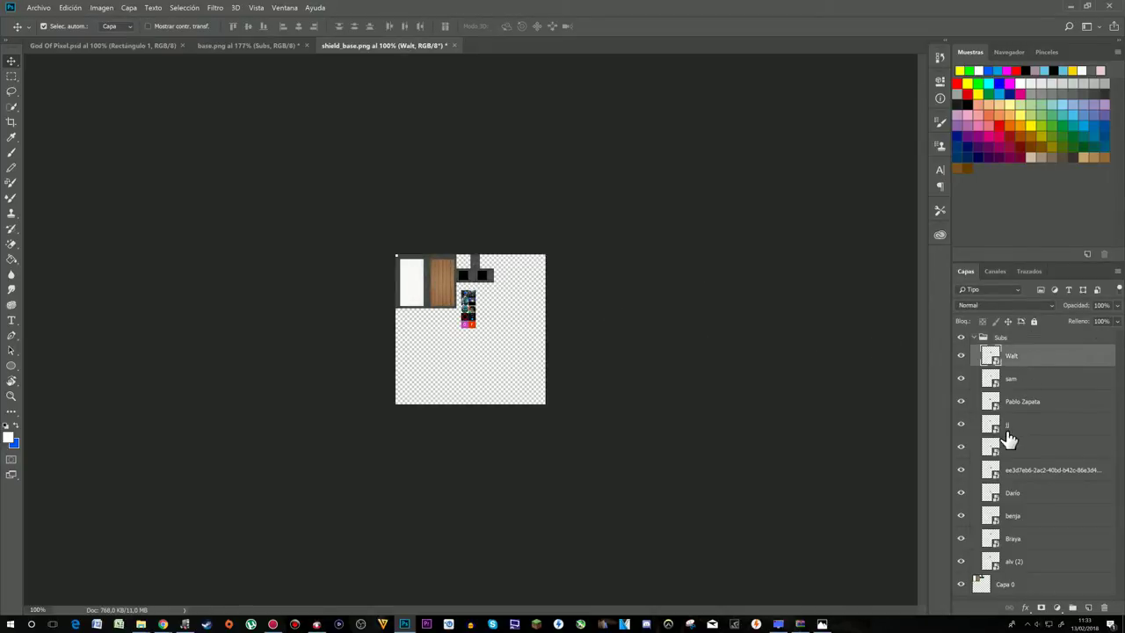
left_click(973, 561, "shift")
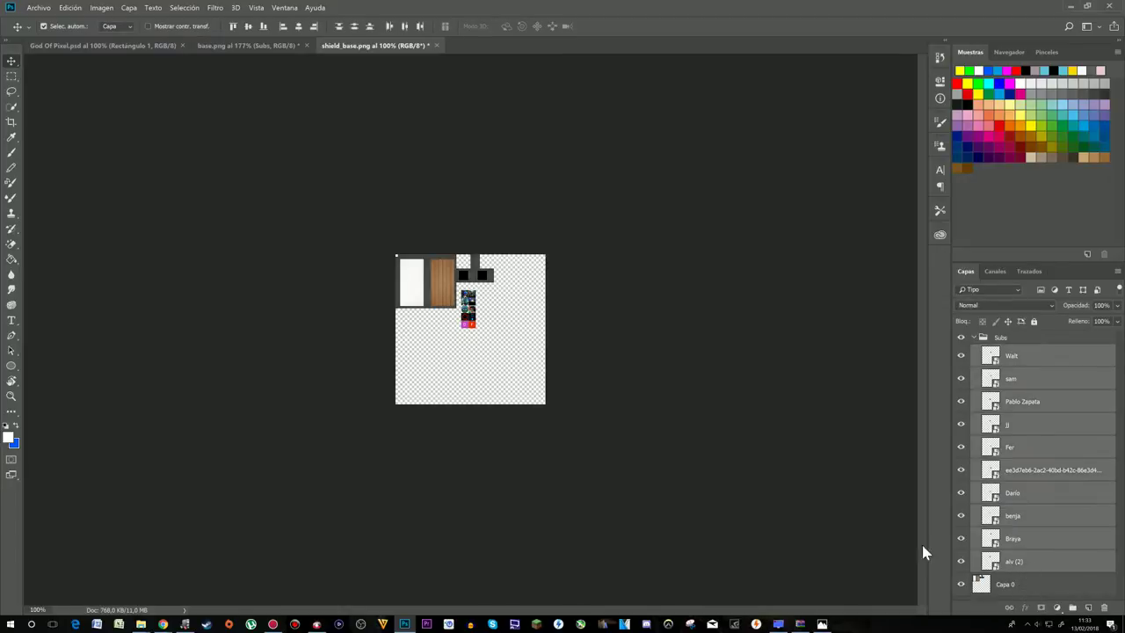
key("ctrl+t")
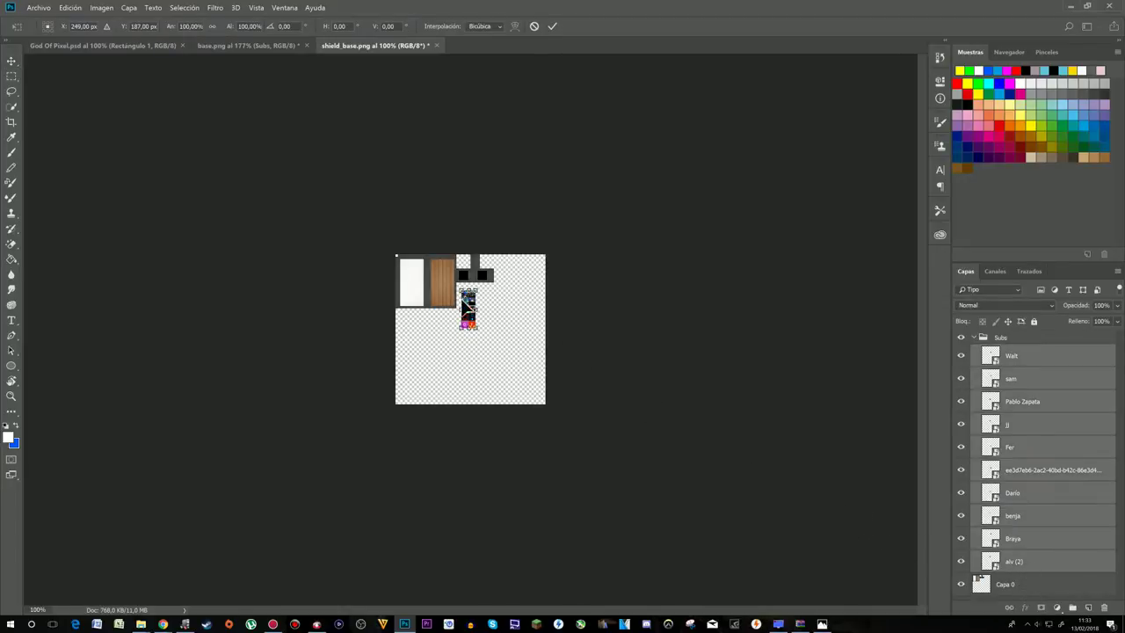
left_click_drag(467, 305, 437, 279)
- Align the avatar block with the wooden panel's upper-left corner and enlarge it to about 122% width and 123.08% height
scroll(402, 281, "up", 5)
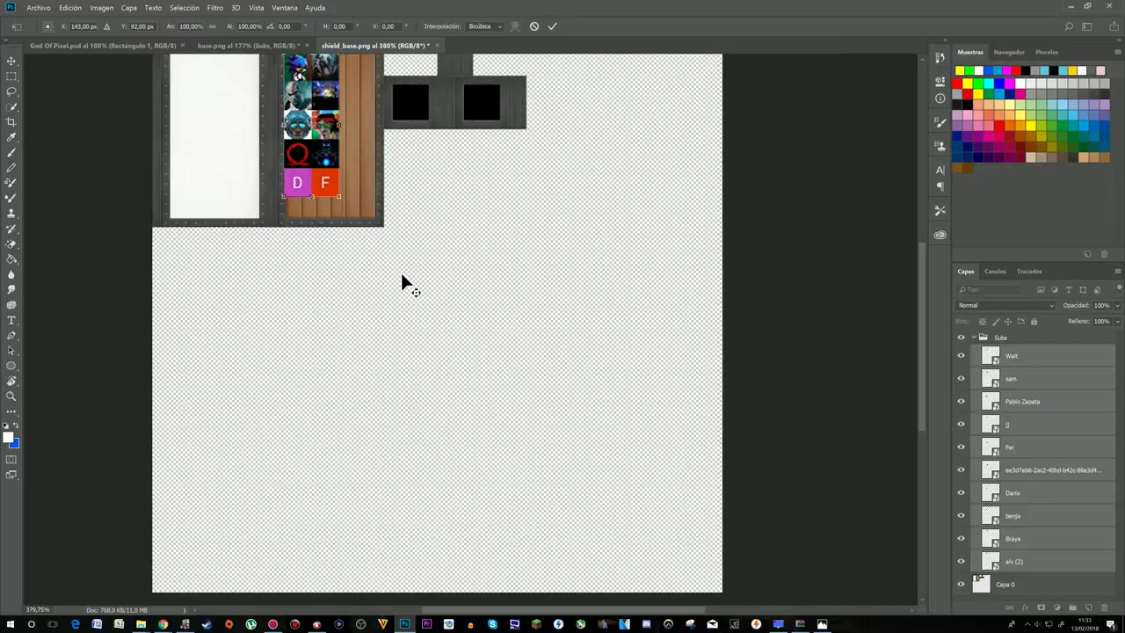
key("alt+space")
left_click_drag(348, 203, 632, 333)
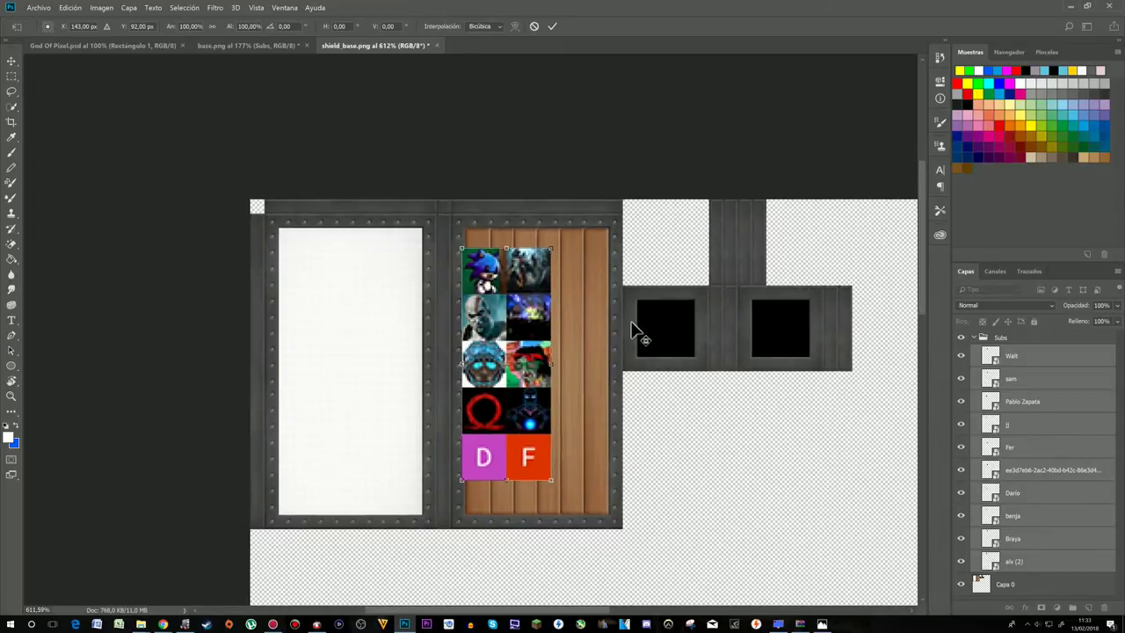
scroll(631, 323, "up", 5)
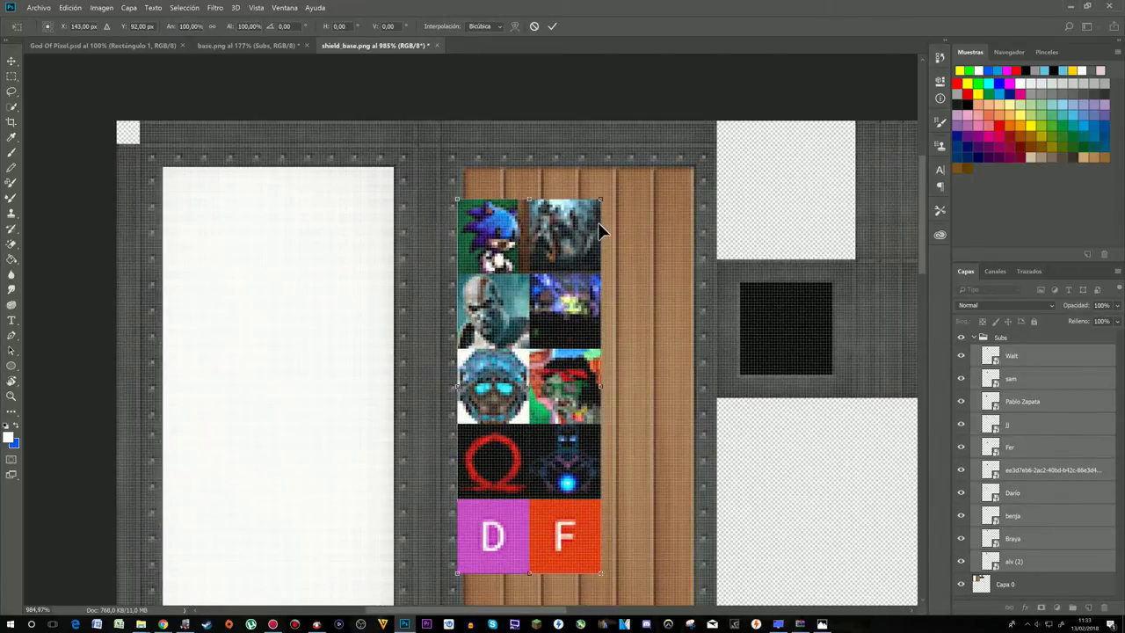
left_click_drag(584, 236, 579, 198)
scroll(717, 339, "down", 1)
scroll(716, 339, "down", 3)
left_click_drag(606, 430, 665, 509)
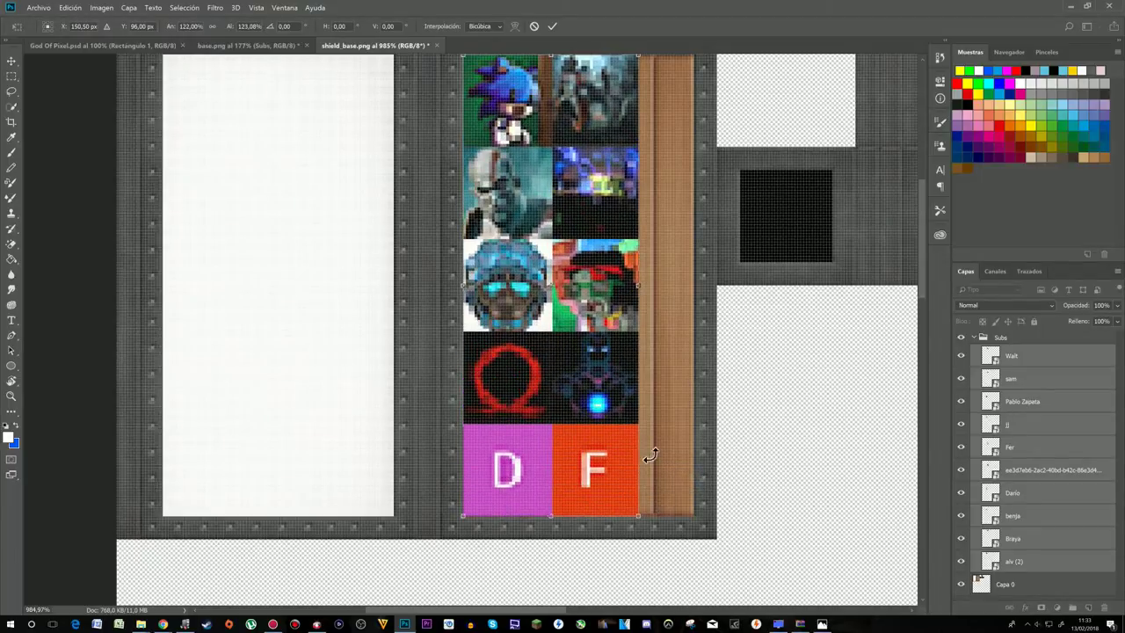
- Stretch the avatar block across the wooden panel to 160% width and 128.46% height, and apply the transform
left_click_drag(641, 288, 696, 294)
scroll(671, 309, "up", 3)
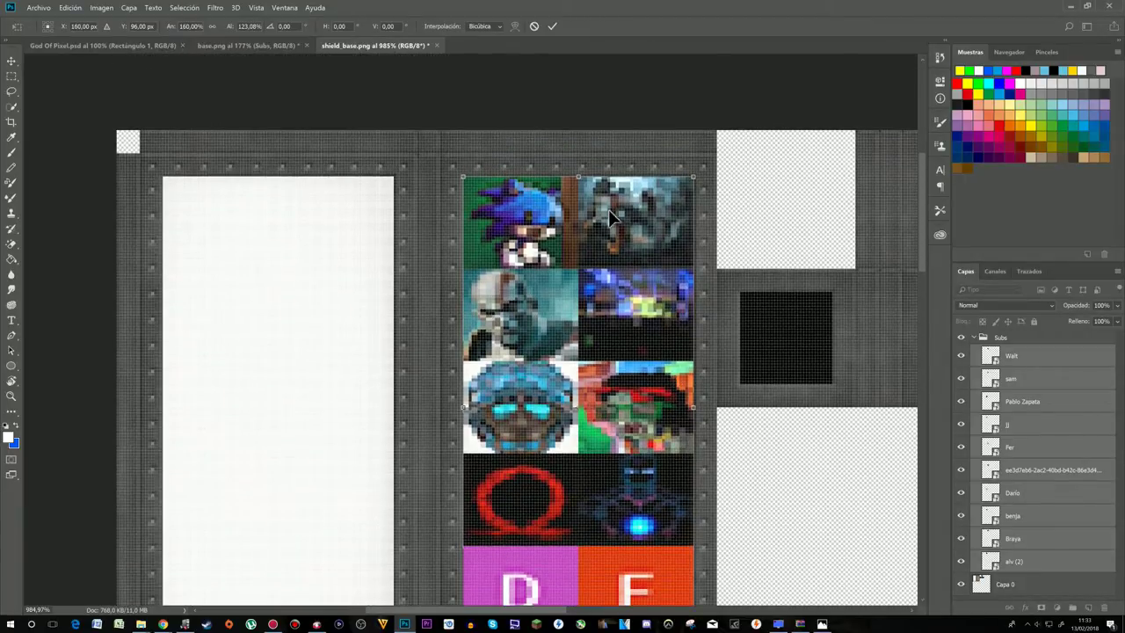
left_click_drag(580, 181, 581, 178)
scroll(675, 232, "down", 3)
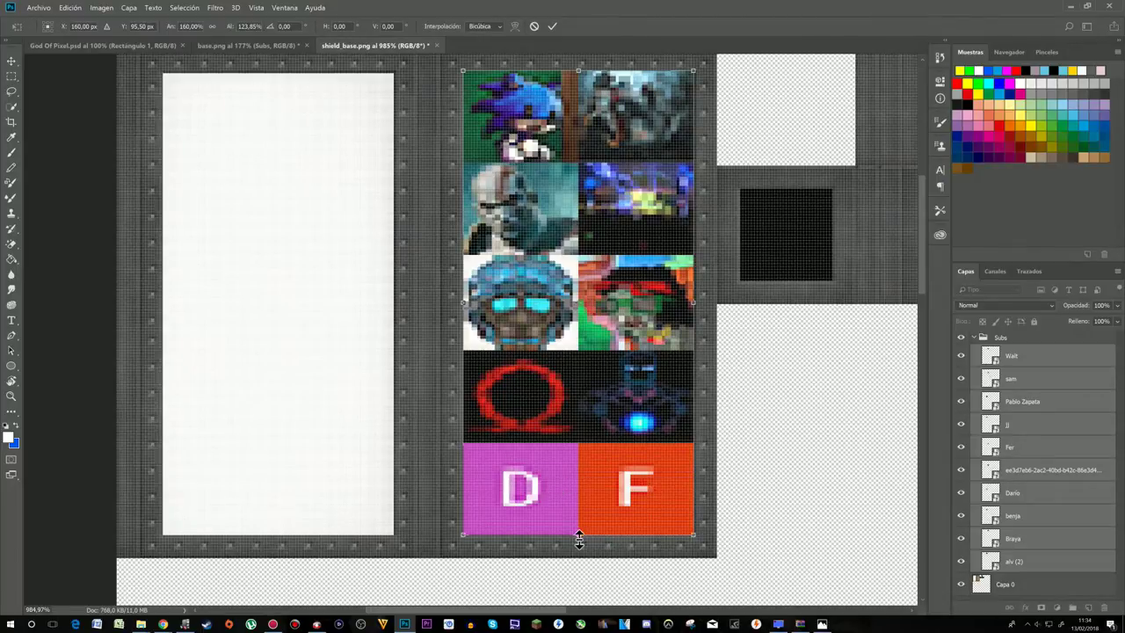
left_click_drag(577, 534, 583, 546)
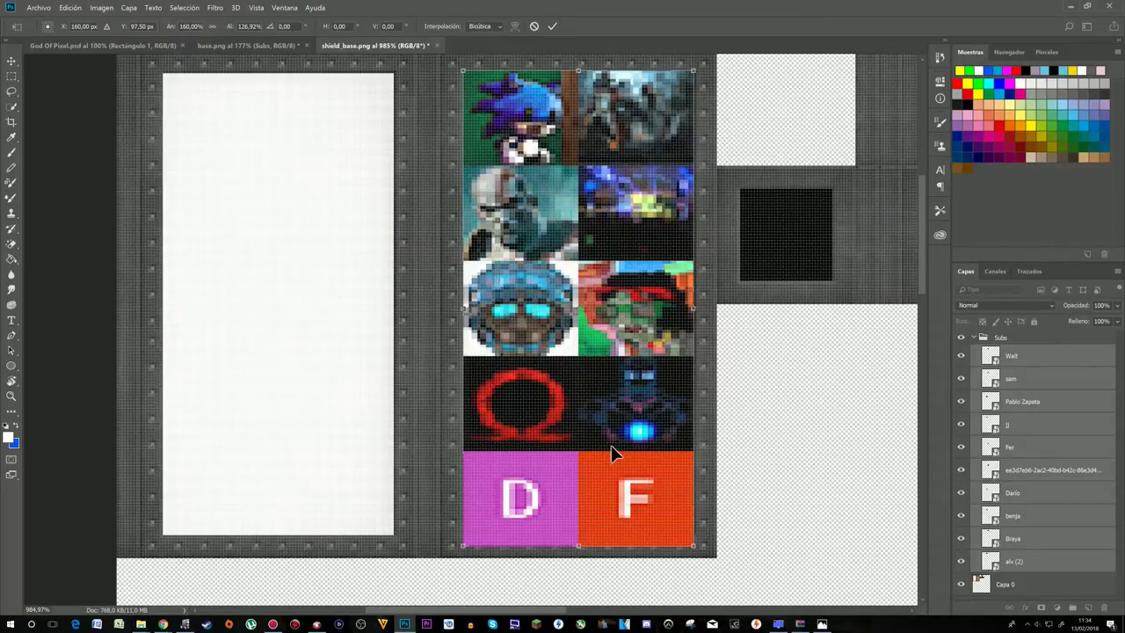
left_click_drag(612, 445, 612, 445)
left_click_drag(587, 551, 587, 553)
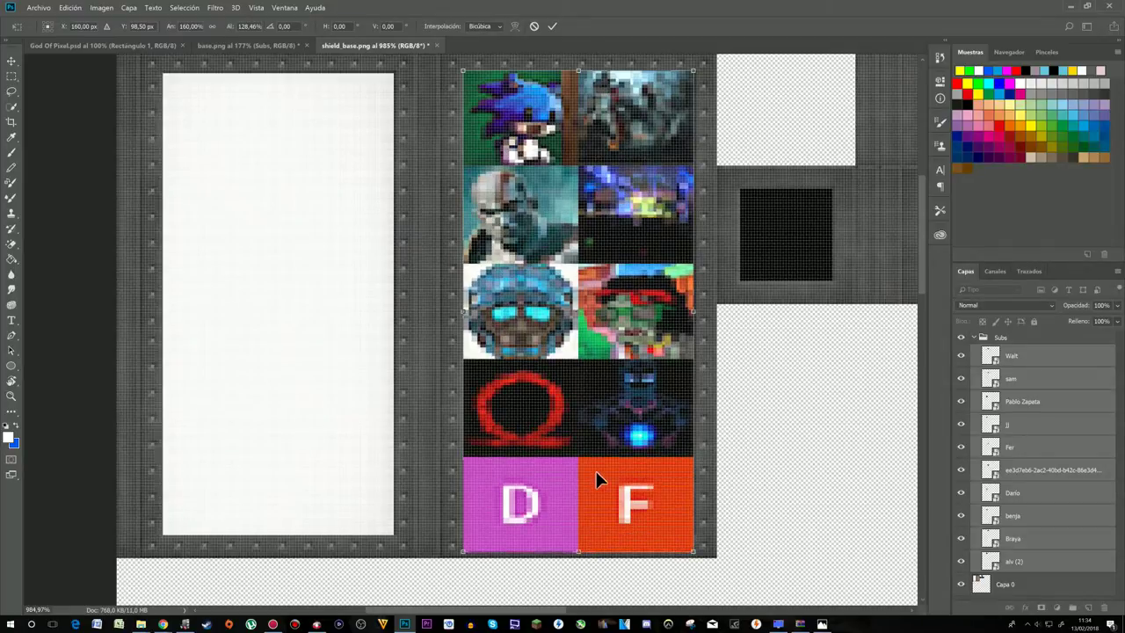
key("Return")
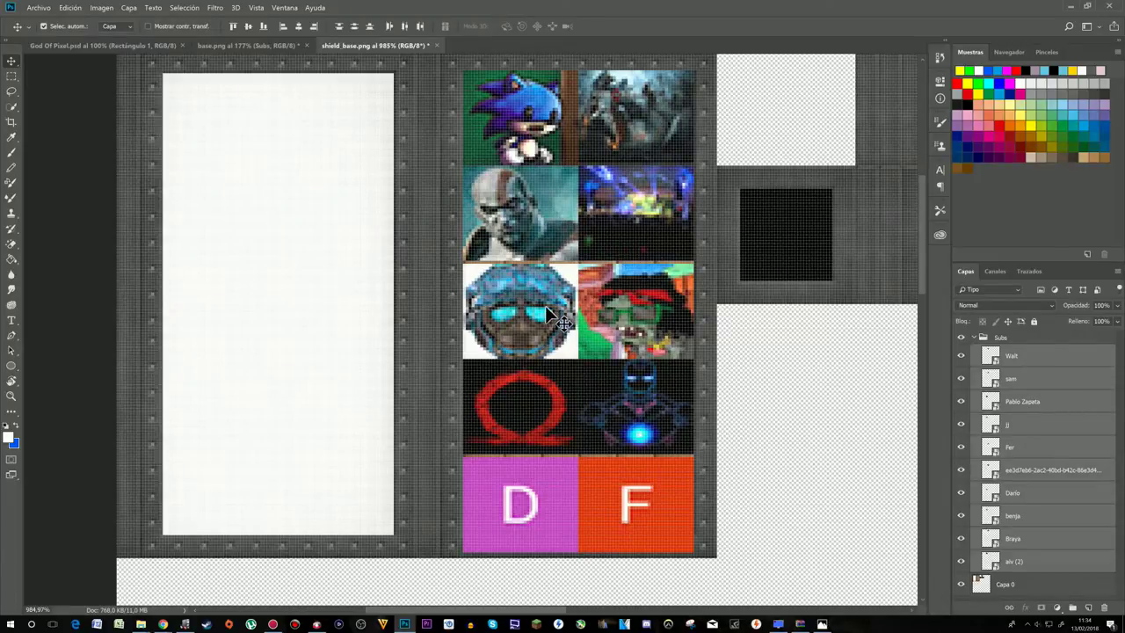
- Select the six avatars in the lower three rows and nudge them up to close the gap beneath the second row
left_click(1019, 448)
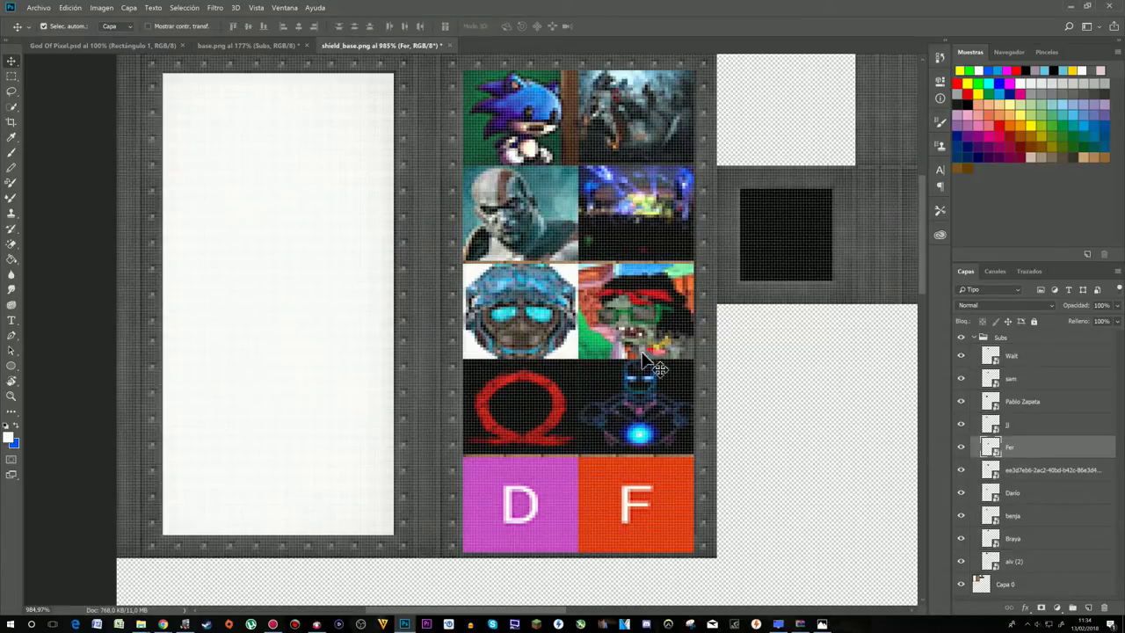
left_click(541, 310)
left_click(625, 311, "shift")
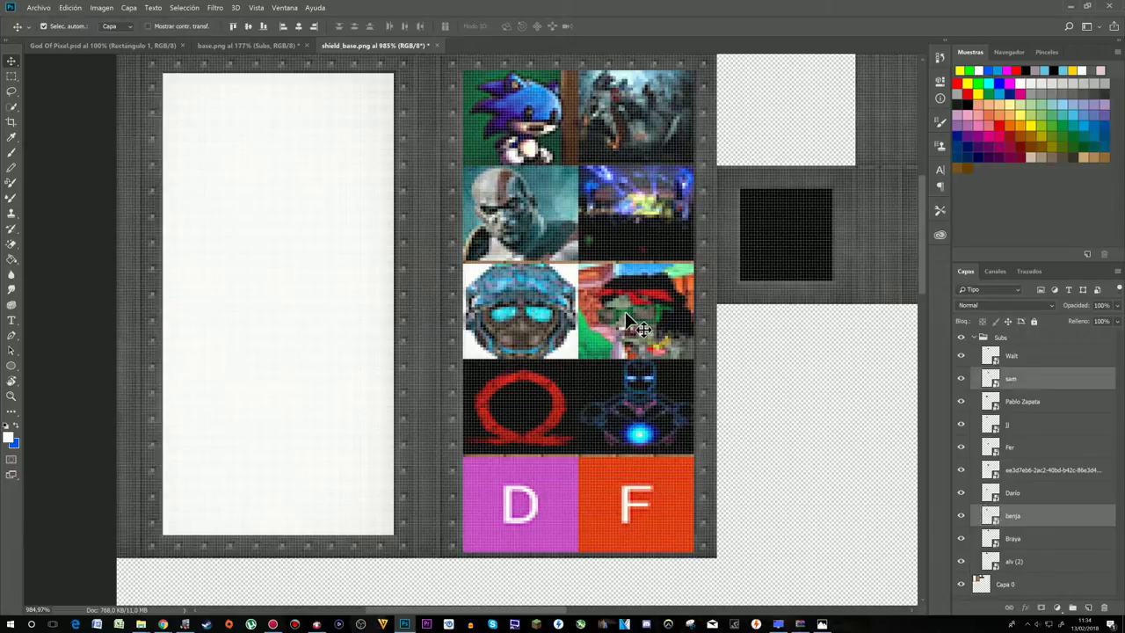
left_click(629, 403, "shift")
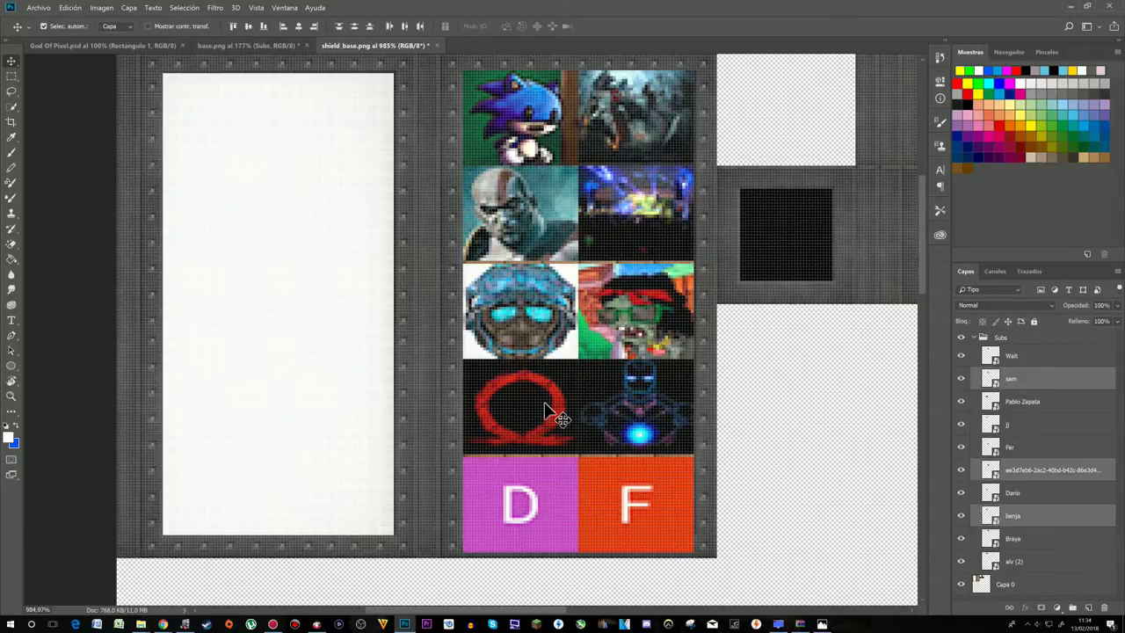
left_click(547, 408, "shift")
left_click(531, 479, "shift")
left_click(604, 483, "shift")
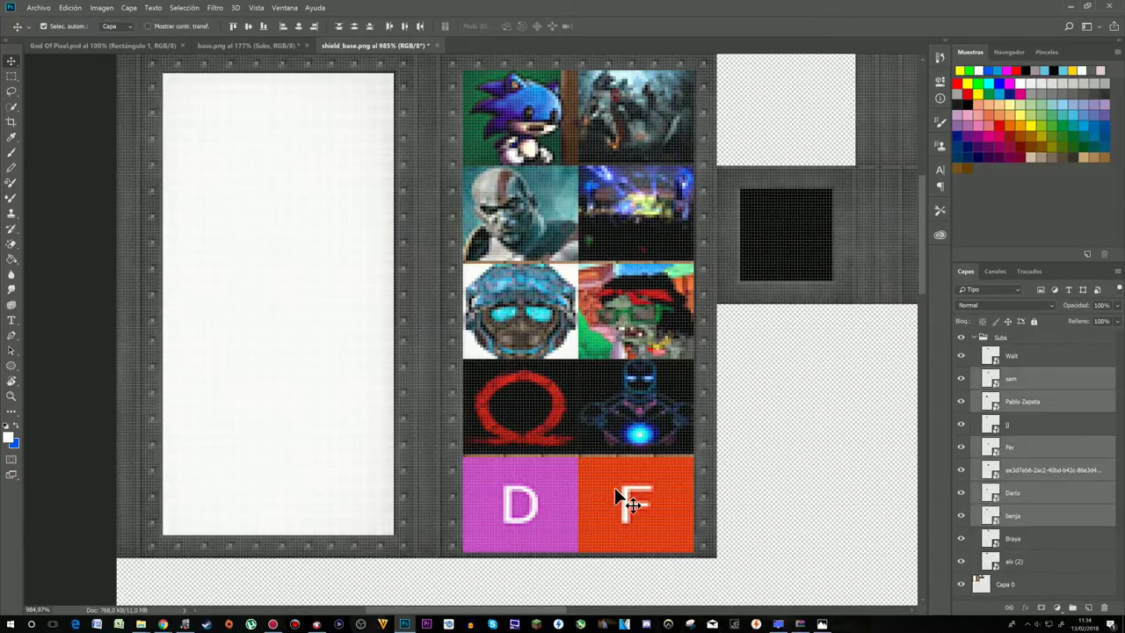
key("Up")
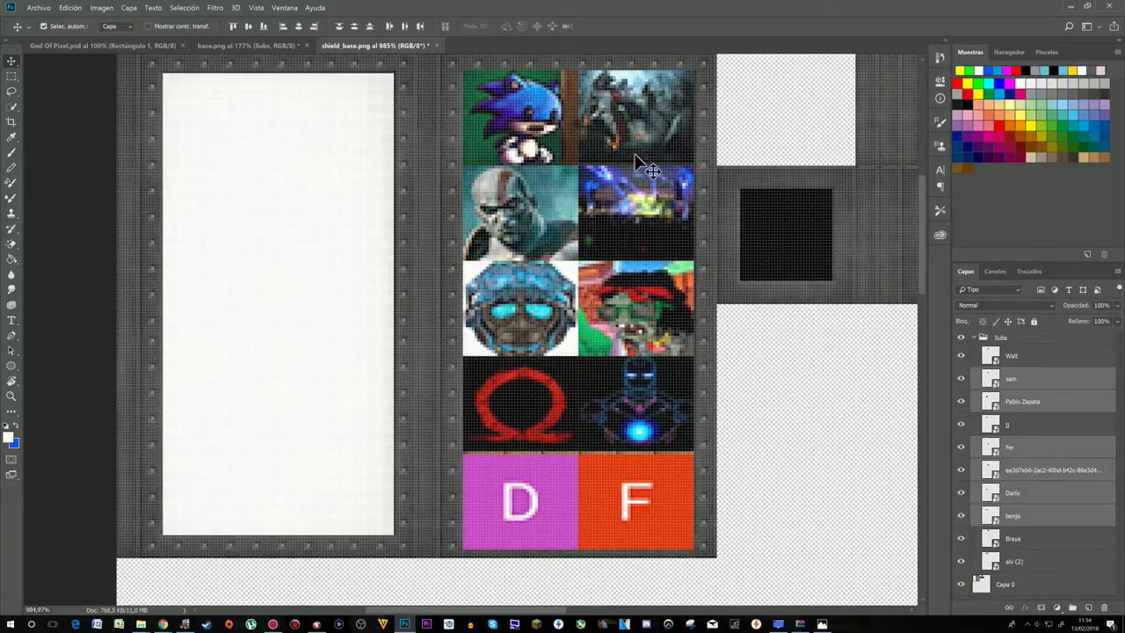
- Move the D and F avatar layers below the Subs group, directly above Capa 0, and nudge them up within the panel's lower edge
left_click(639, 167)
left_click(645, 496)
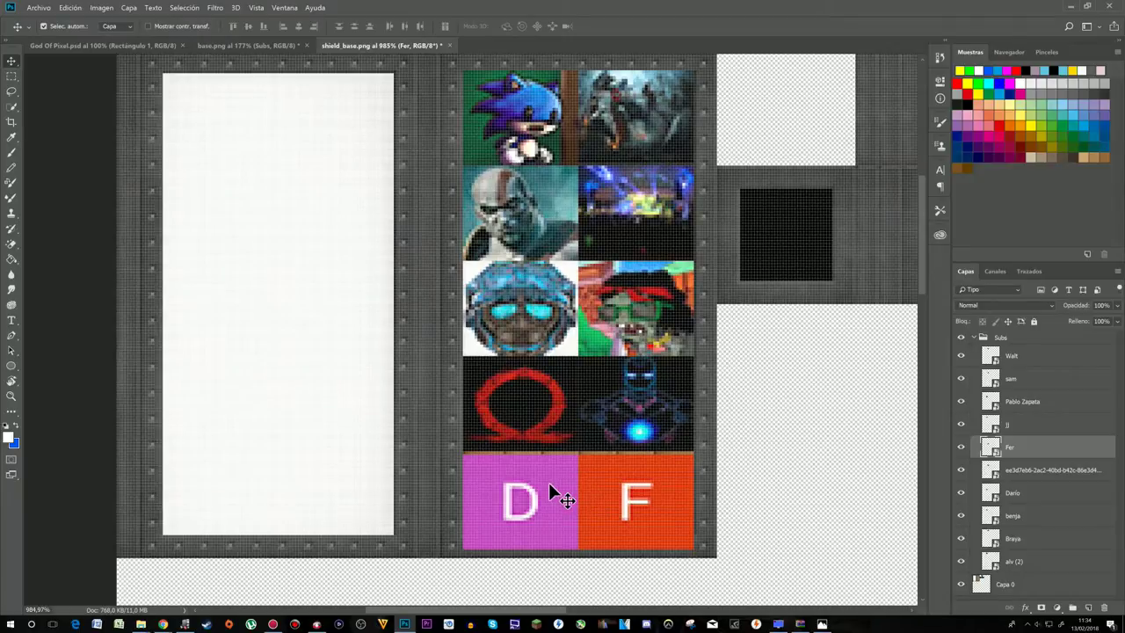
left_click(548, 482, "shift")
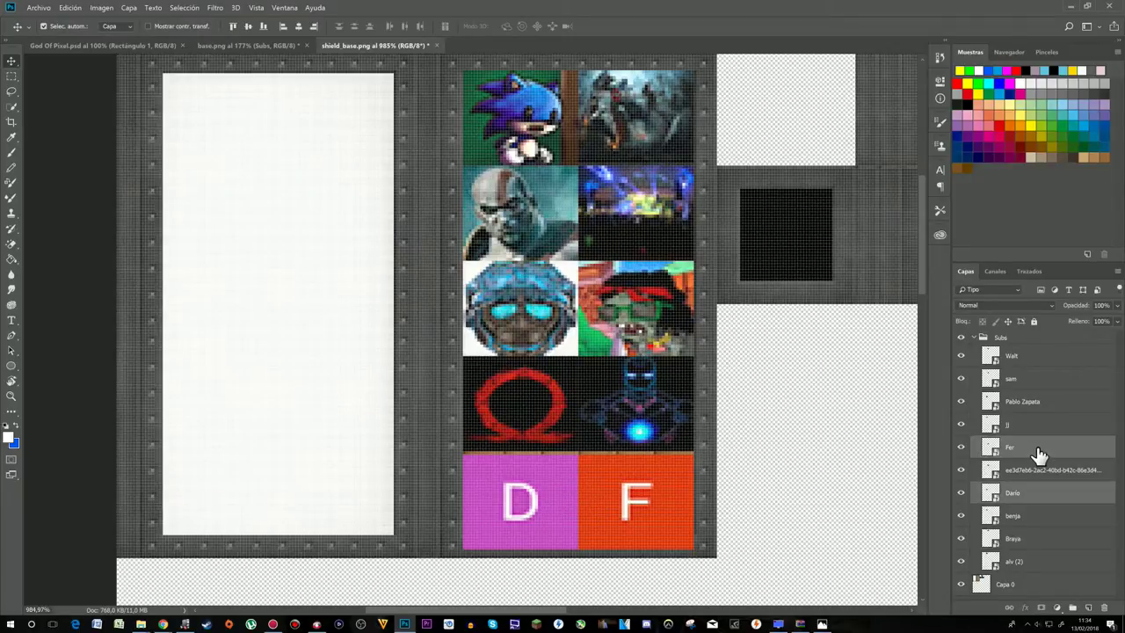
left_click_drag(1039, 454, 1049, 580)
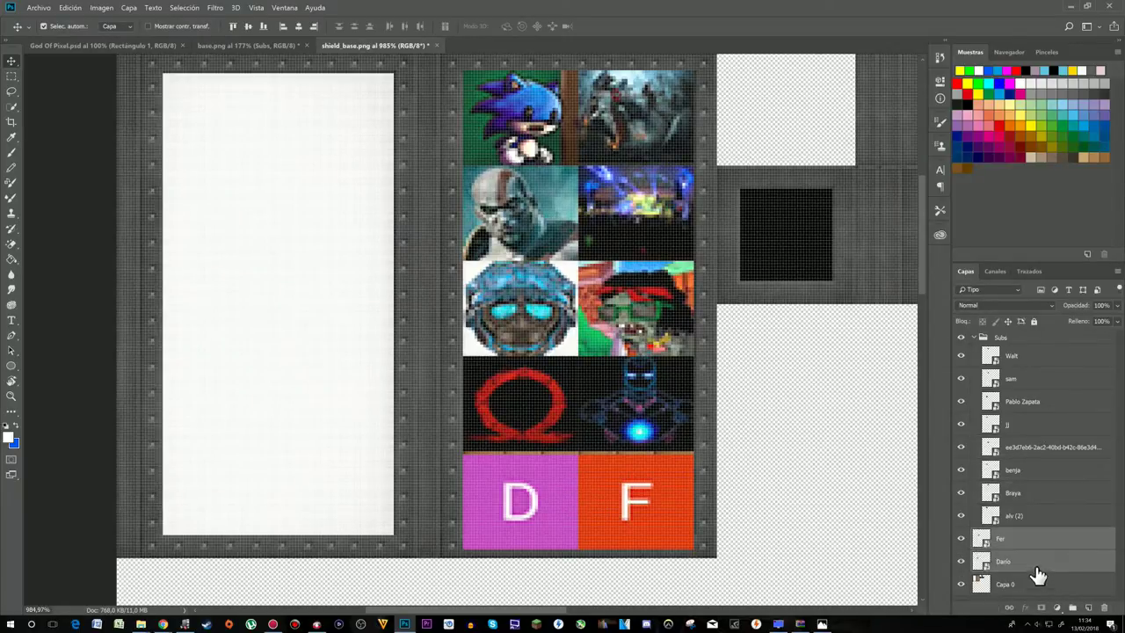
key("Up")
key("Up")
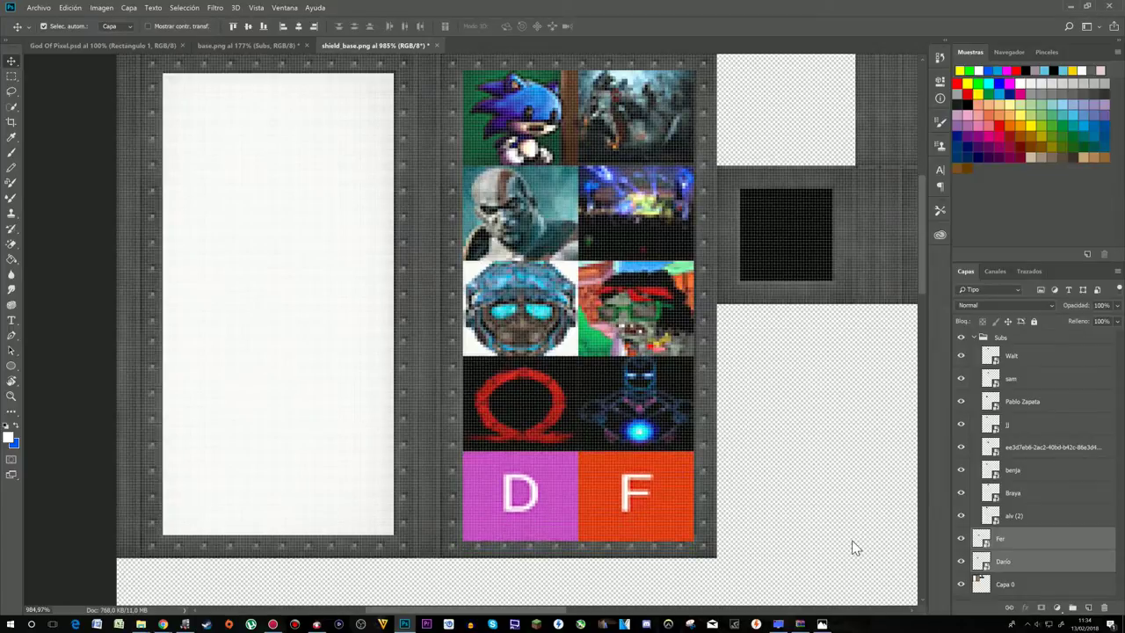
key("Down")
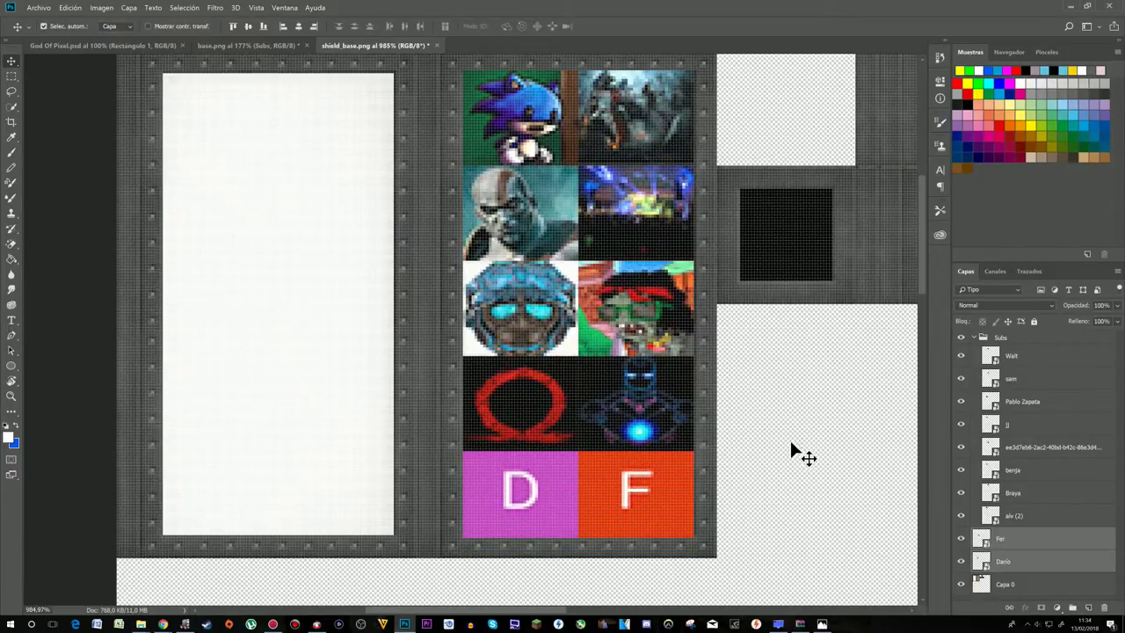
- Try to place the red omega and blue armoured avatars in the bottom row, moving their layers lower in the Subs group
scroll(789, 448, "up", 2)
scroll(788, 448, "down", 2)
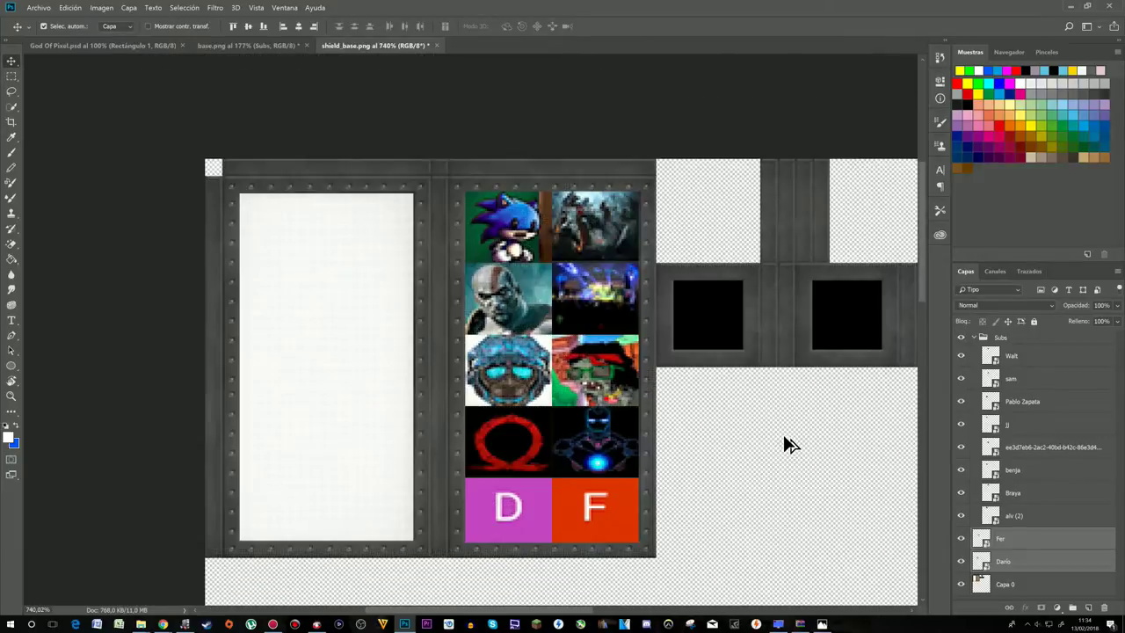
scroll(789, 445, "down", 2)
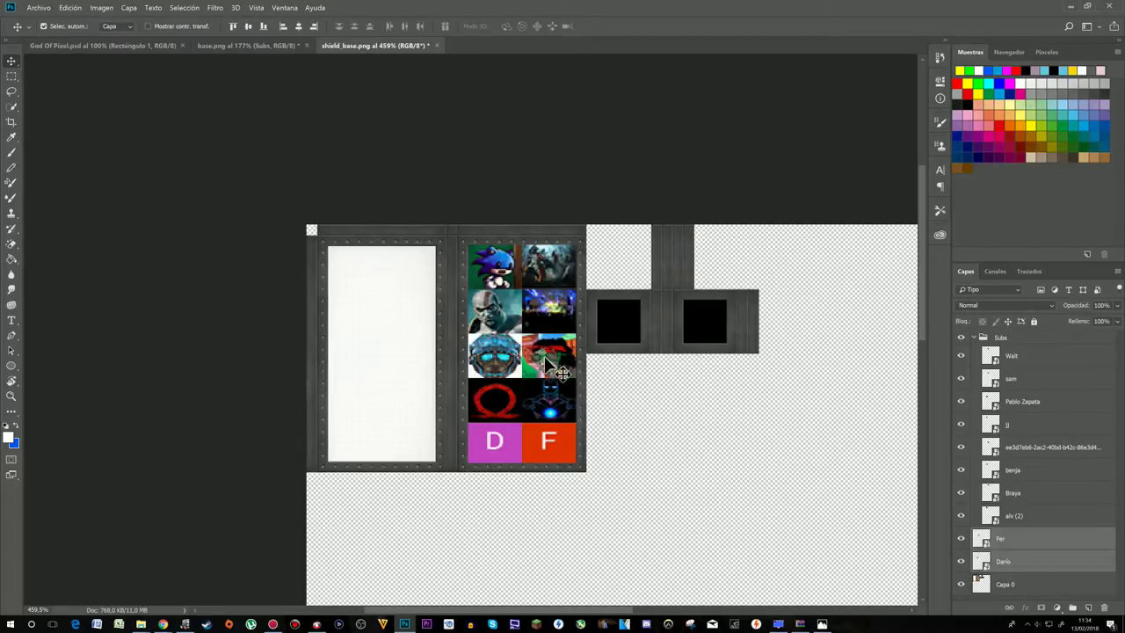
scroll(547, 454, "up", 5)
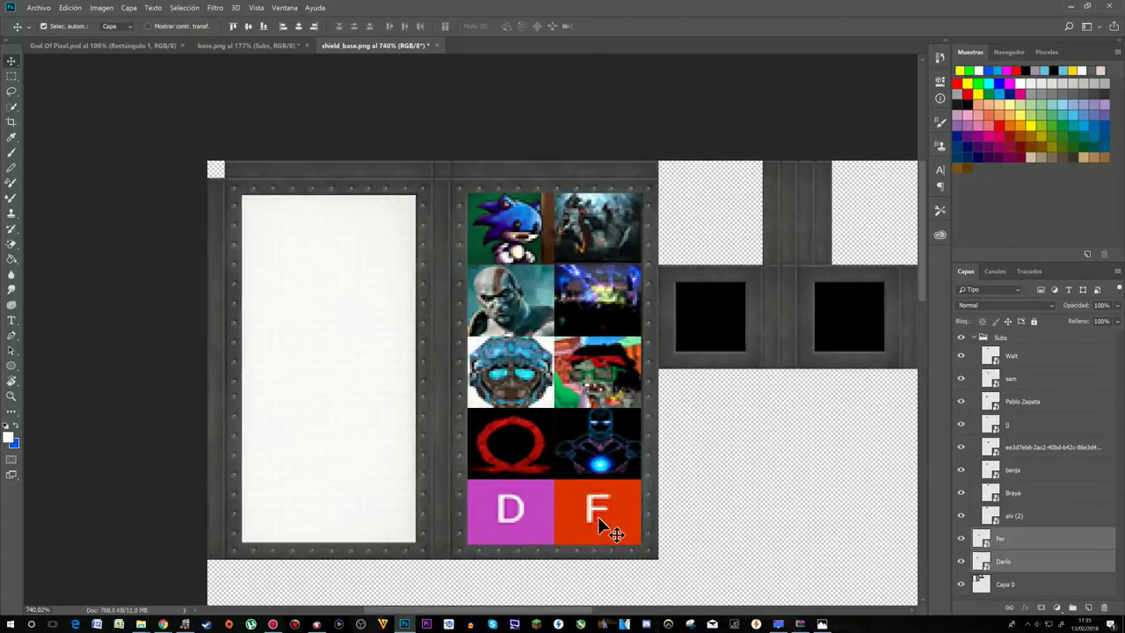
left_click(605, 473)
left_click(525, 457, "shift")
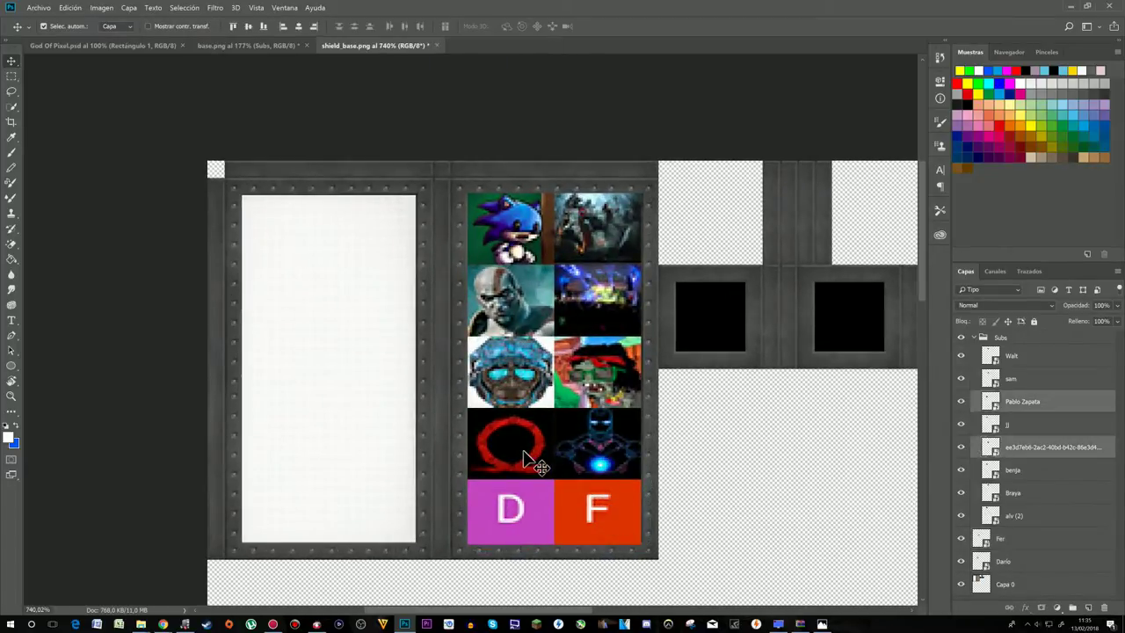
left_click_drag(1062, 404, 1063, 496)
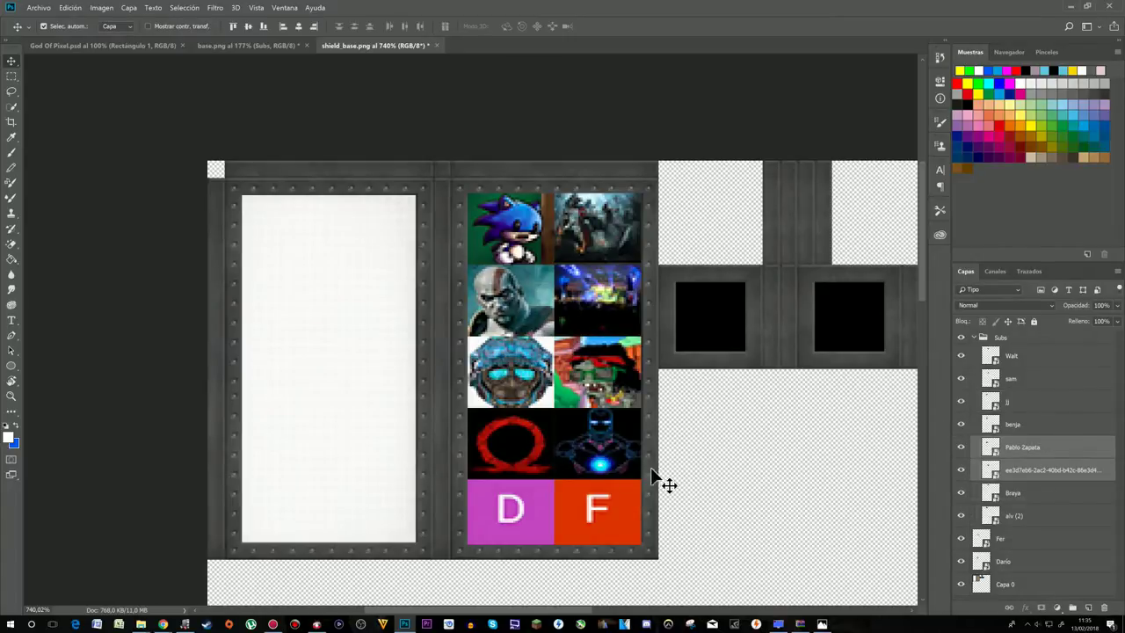
left_click_drag(605, 441, 606, 508)
- Try to move the D and F avatars up together into the empty fourth row of the wooden panel
left_click(1062, 495)
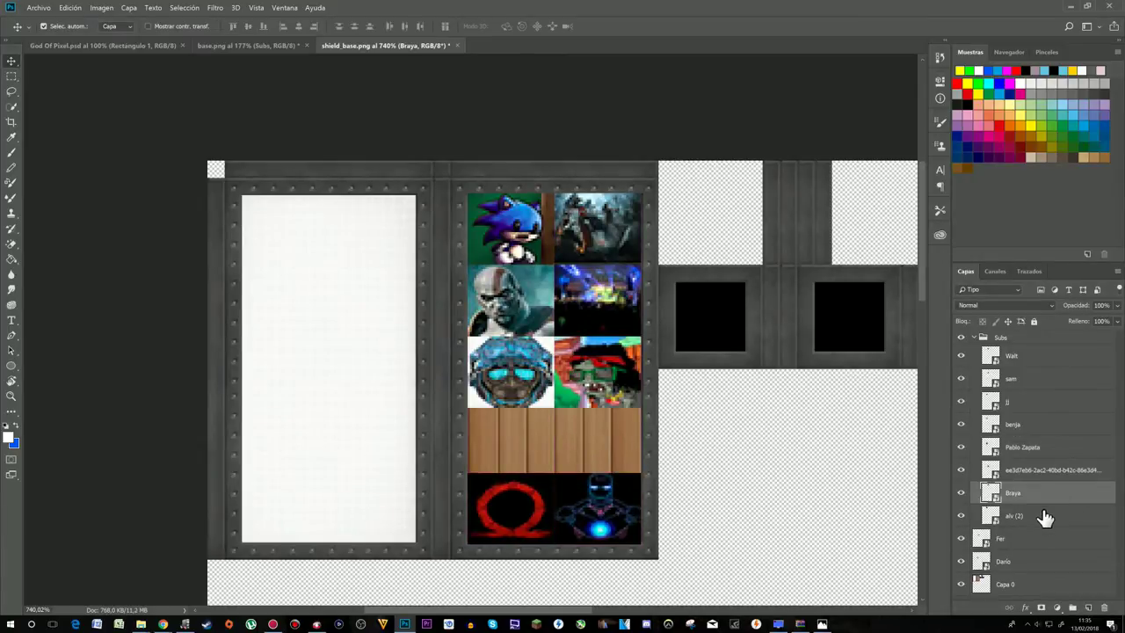
left_click(1039, 515, "shift")
key("shift+Up")
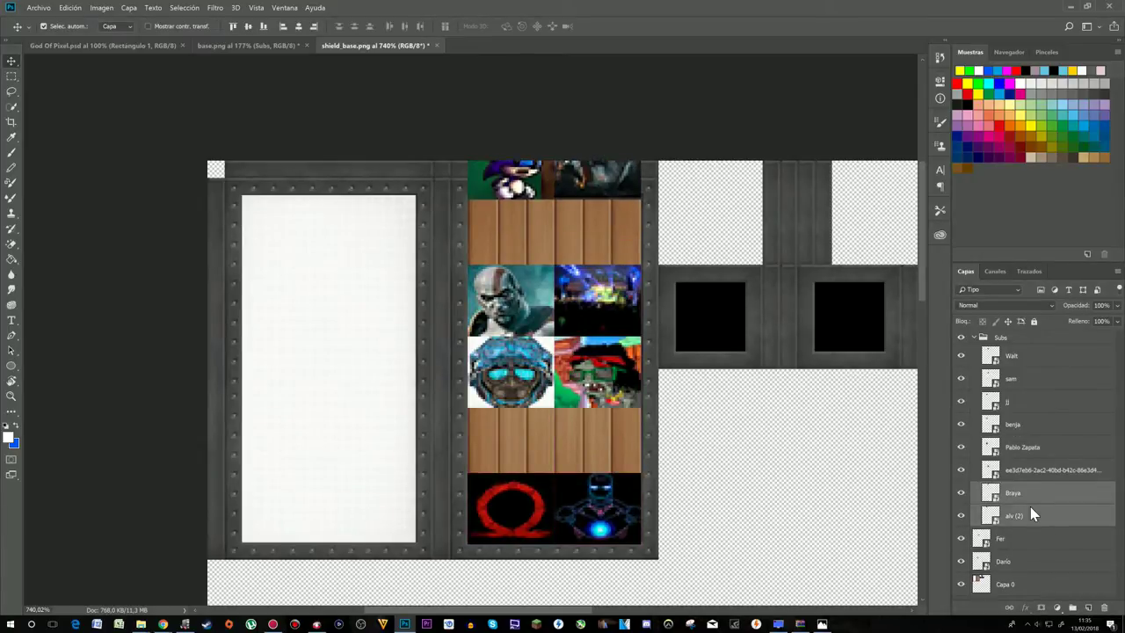
key("ctrl+z")
left_click_drag(1030, 506, 1039, 534)
left_click(1040, 537)
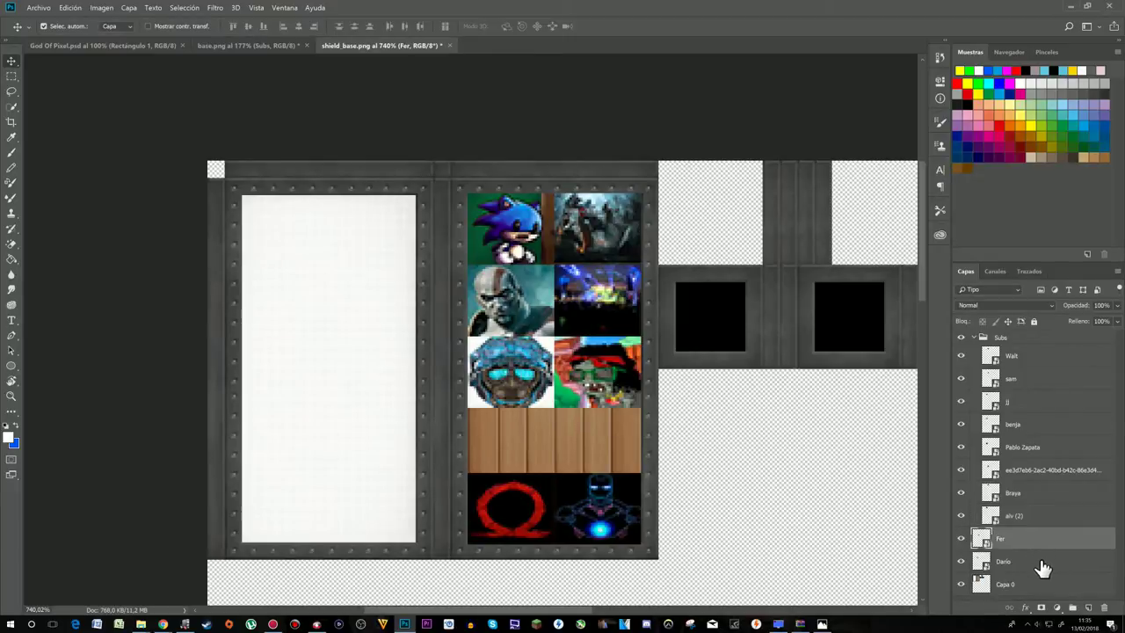
left_click(1042, 565, "shift")
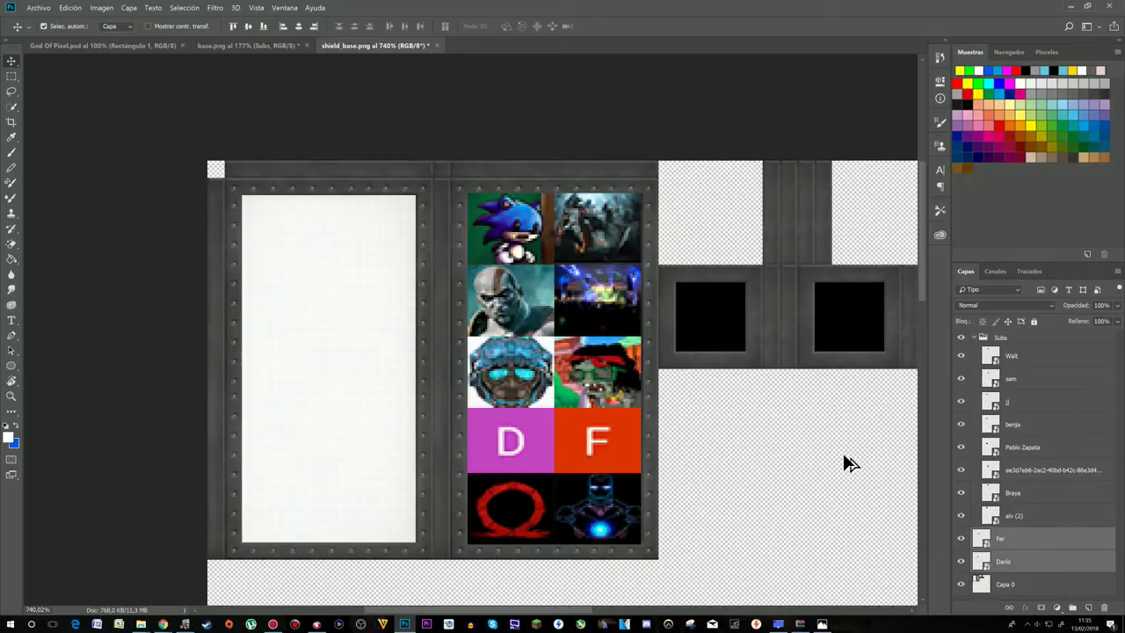
scroll(845, 459, "down", 3)
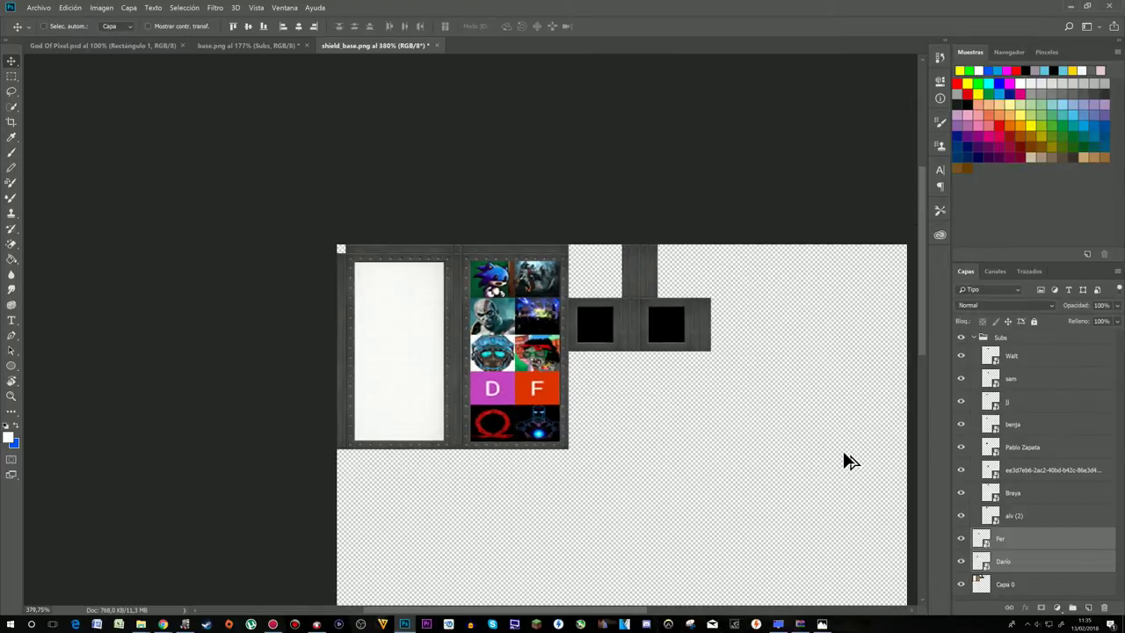
- Undo the swap of the two lowest avatar rows and the related layer reordering
key("ctrl+z")
key("ctrl+z")
key("ctrl+z")
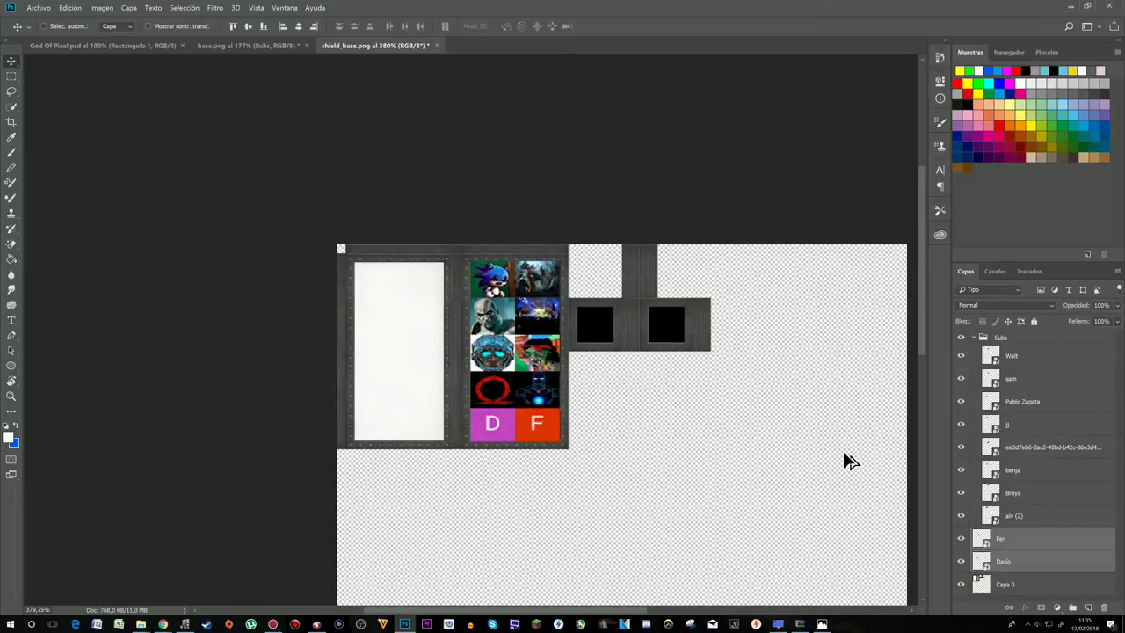
- Export the shield texture for the web as a transparent PNG-24 named shield_base.png in the Minecraft Extremo folder
key("ctrl")
key("ctrl+alt+shift+s")
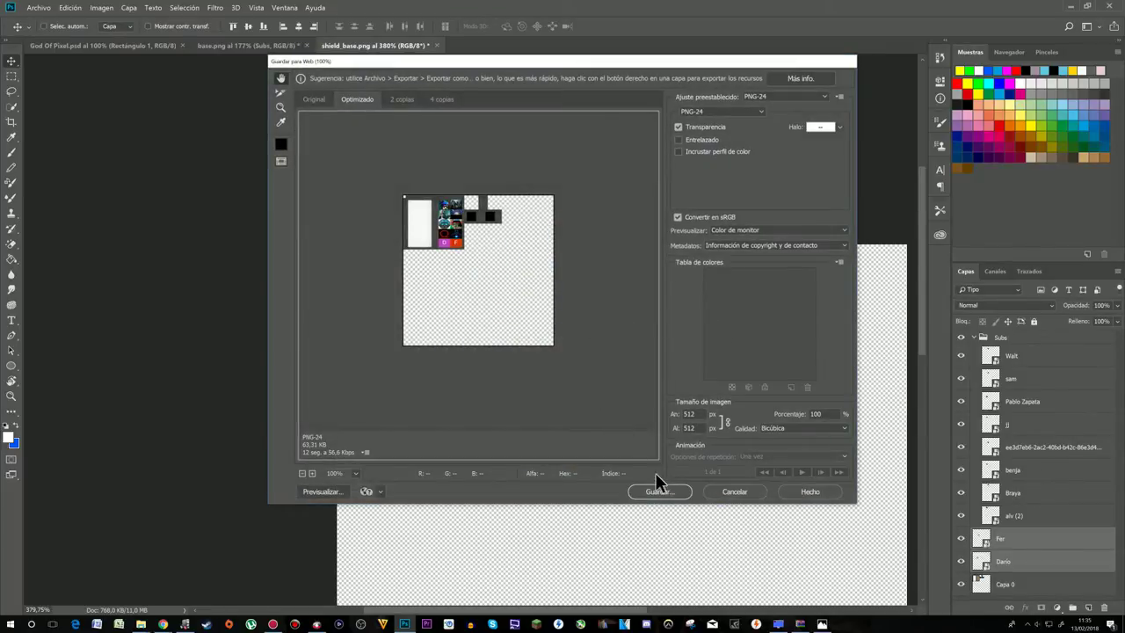
left_click(661, 492)
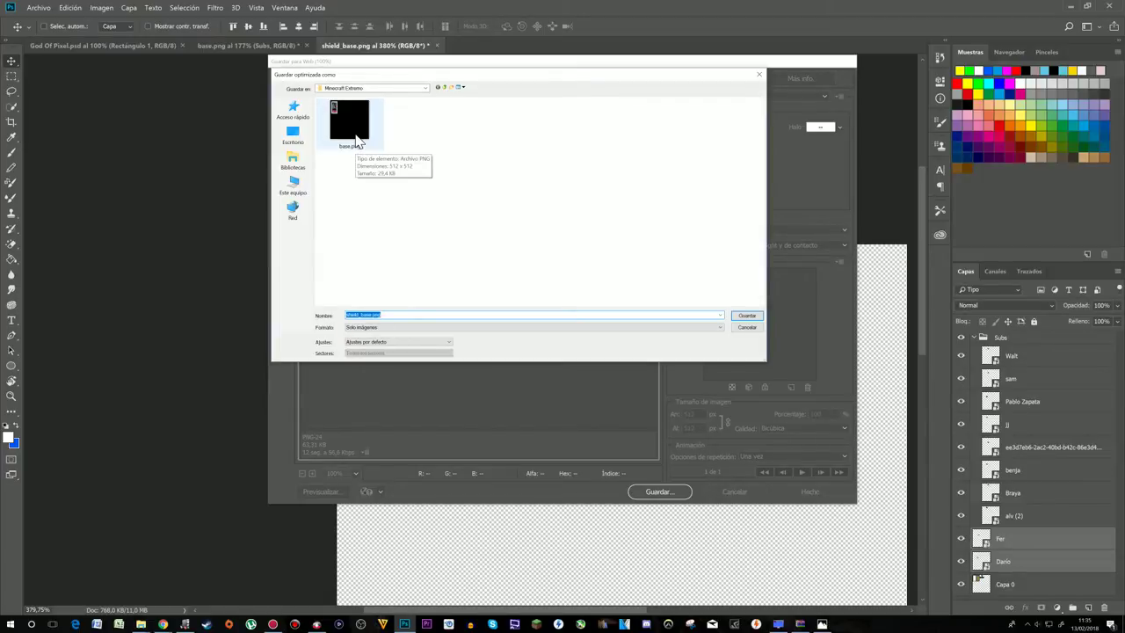
left_click(355, 139)
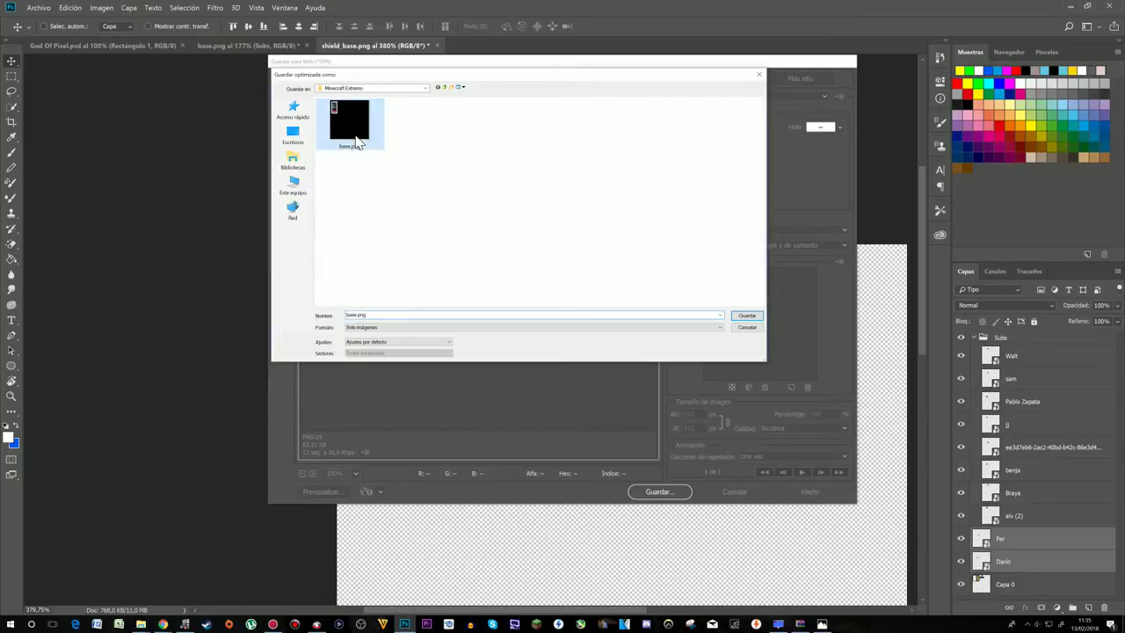
left_click(745, 316)
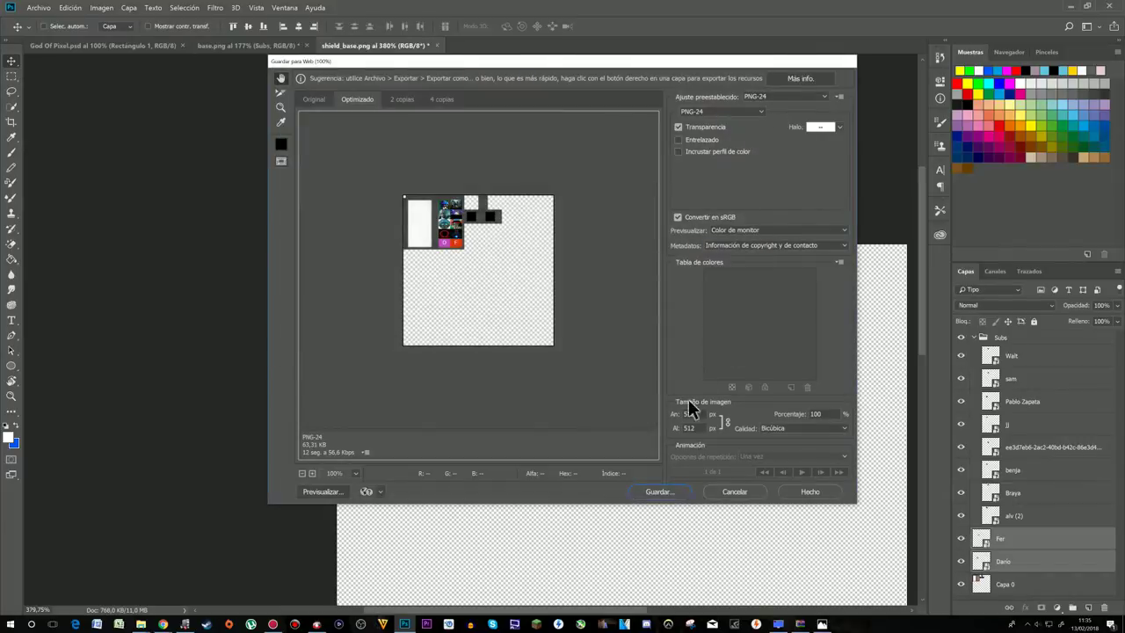
left_click(659, 491)
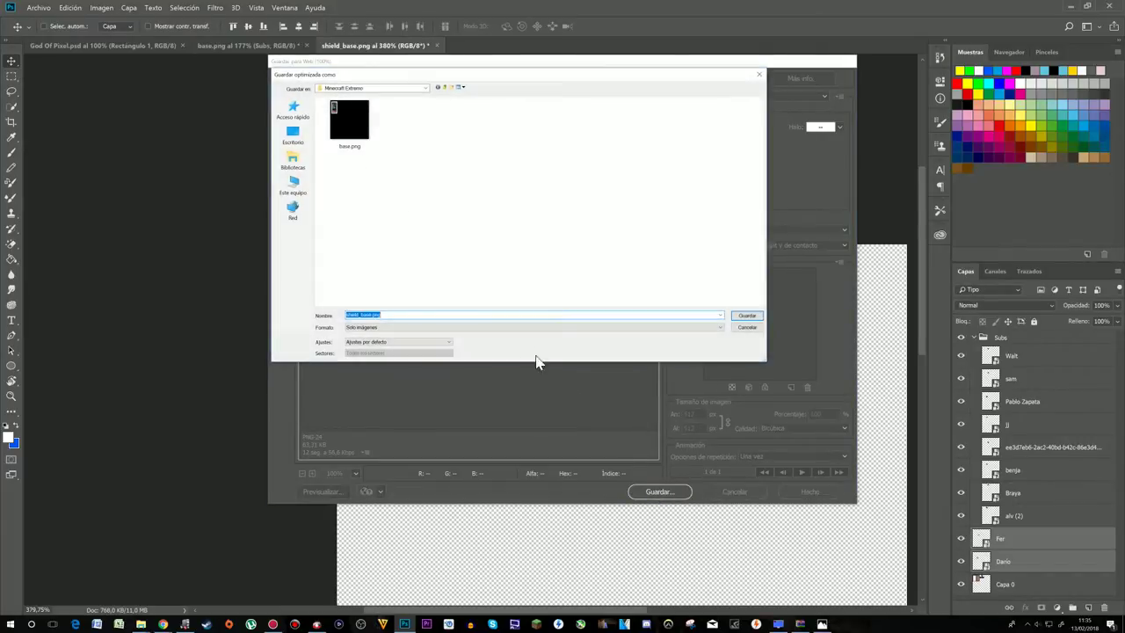
left_click(746, 316)
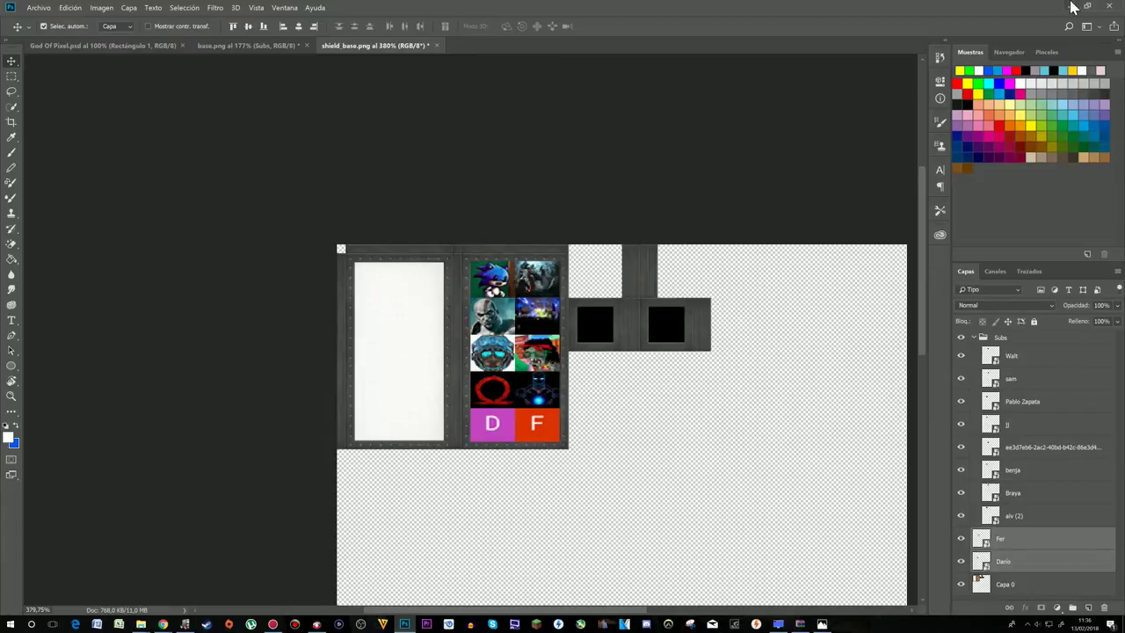
- Delete the old shield_base.png from the textures\entity folder of Soartex_Fanver 1.12.2.zip and add the newly exported file in its place
left_click(1070, 6)
left_click_drag(629, 189, 630, 244)
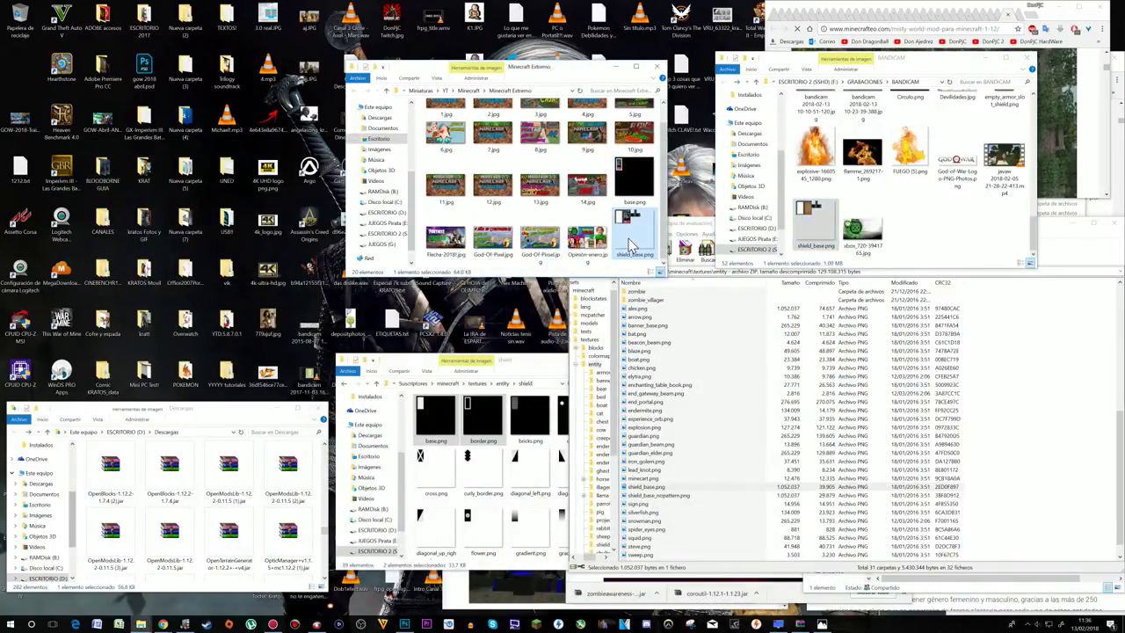
left_click(1090, 406)
left_click(657, 488)
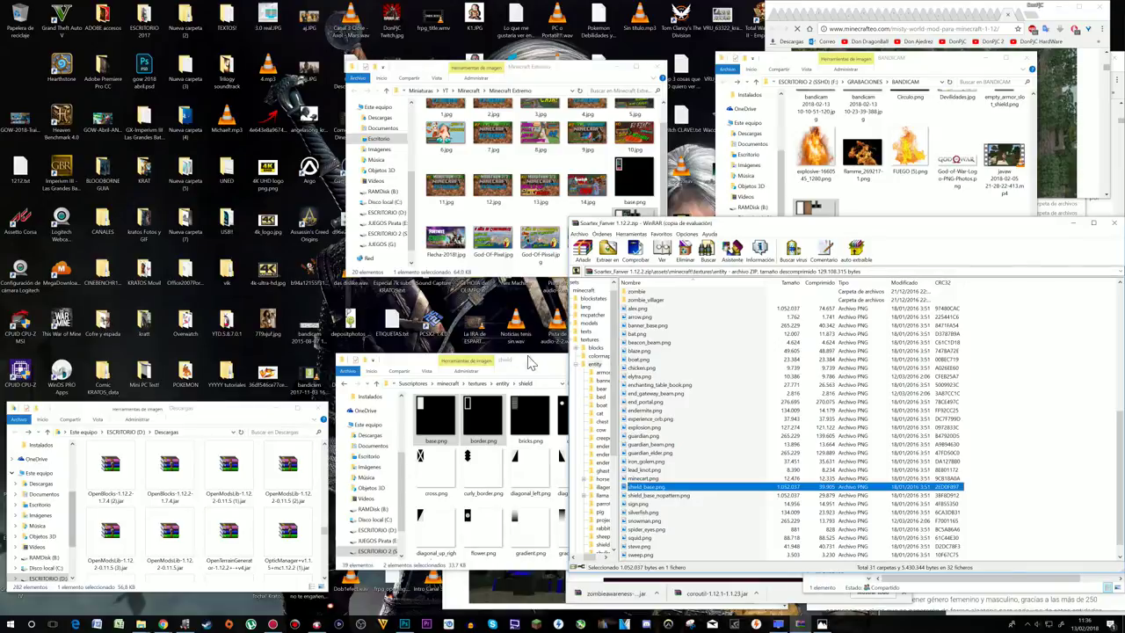
left_click(823, 205)
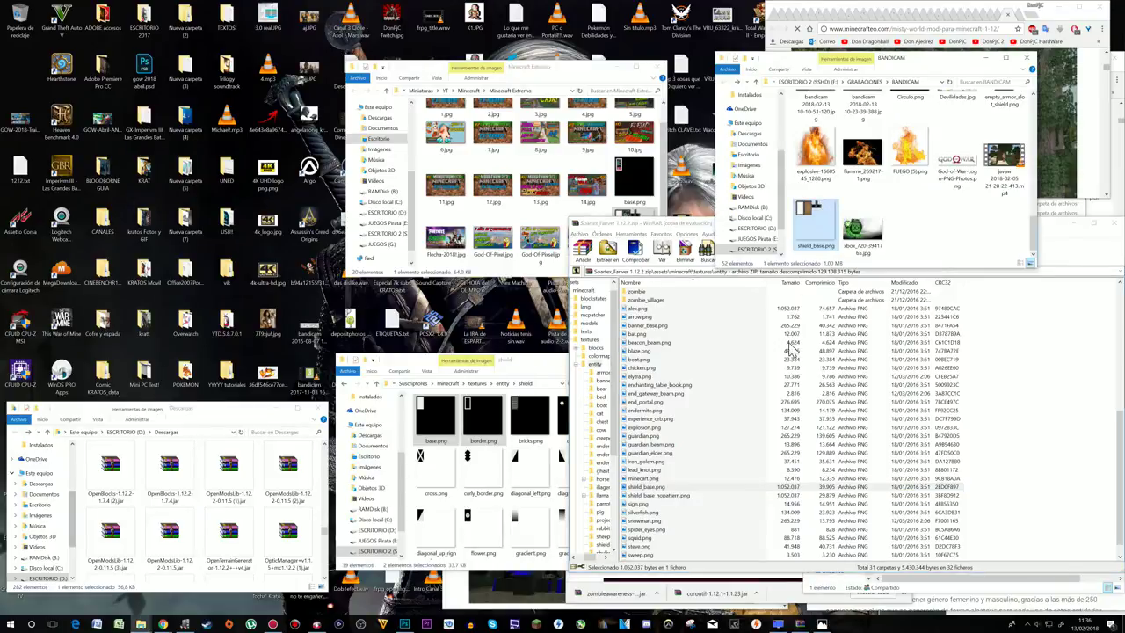
left_click(1039, 367)
left_click(659, 489)
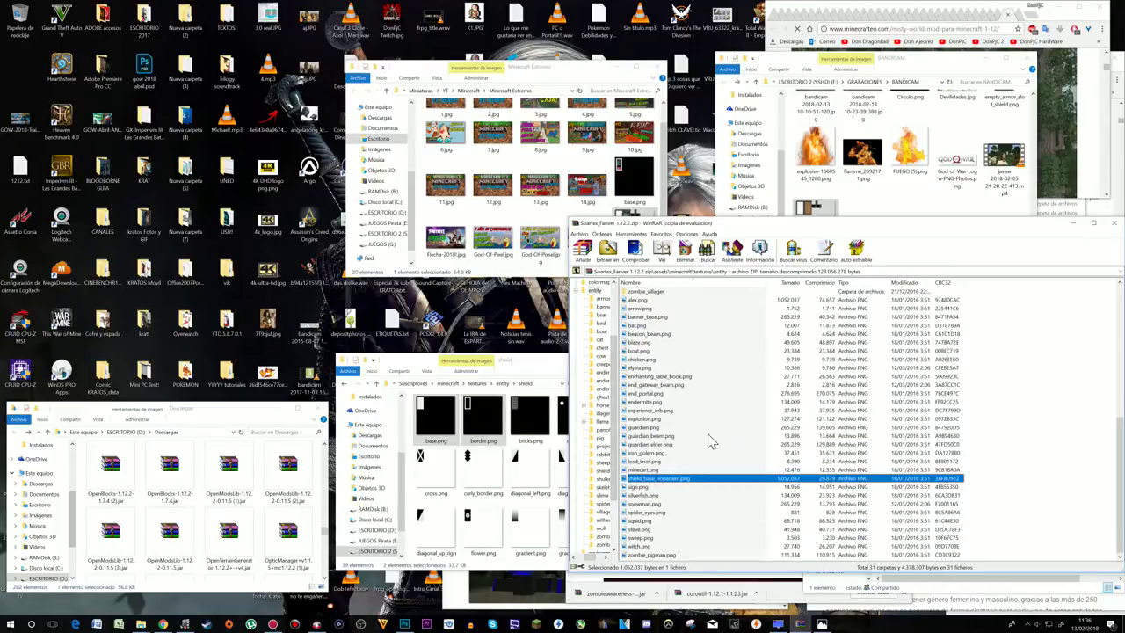
left_click(1083, 423)
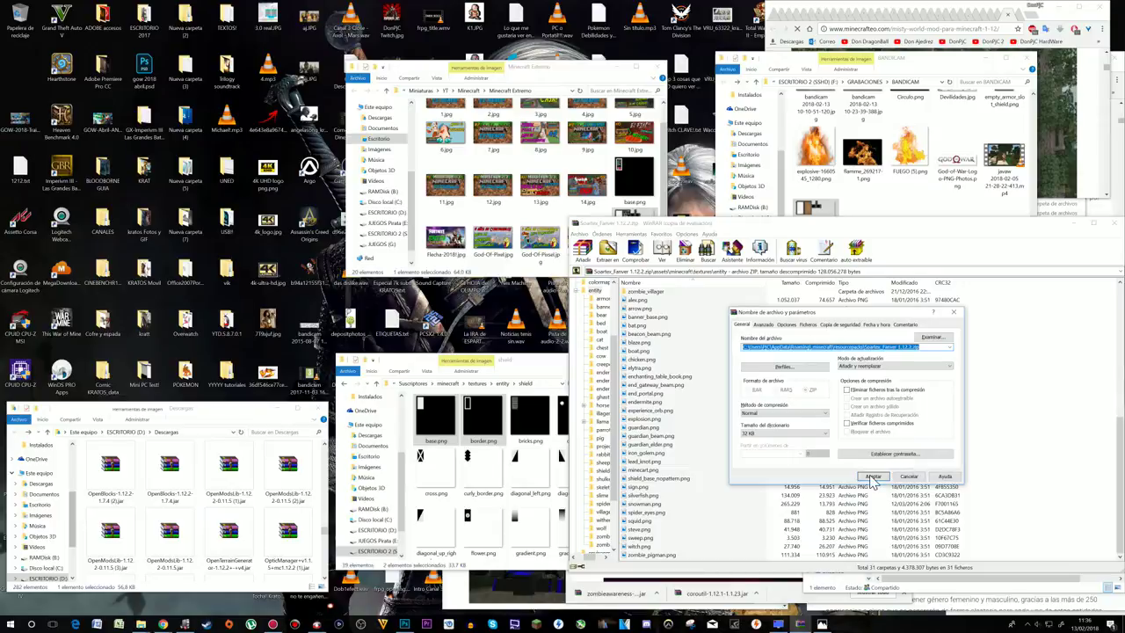
left_click(873, 477)
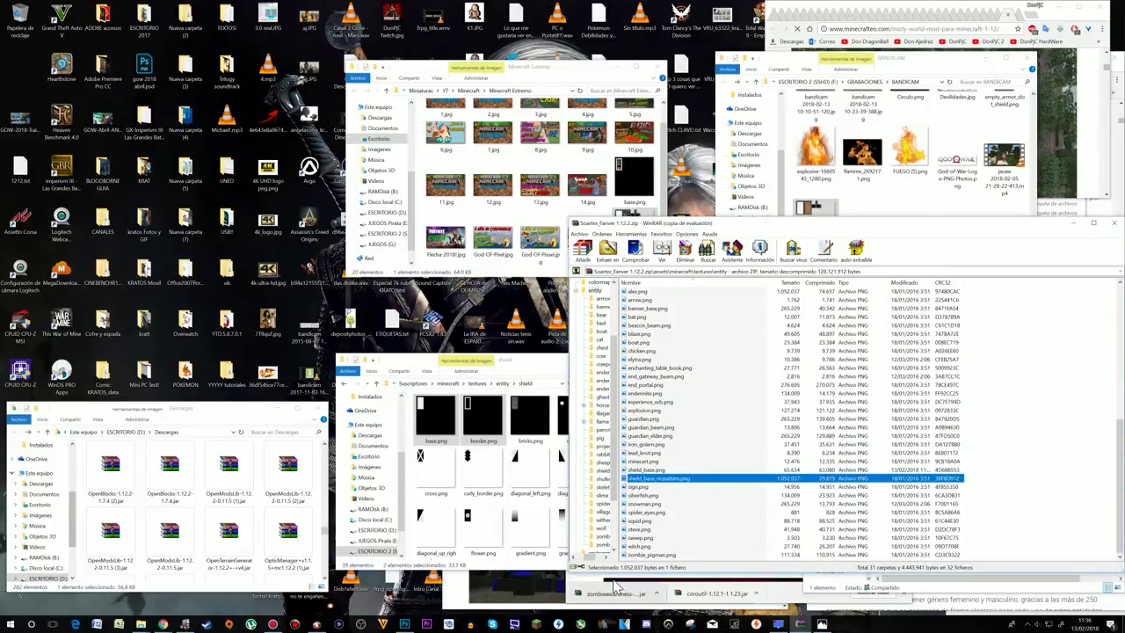
- Switch to Minecraft and inspect both raised shields in first-person and third-person views
left_click(560, 624)
right_click(562, 316)
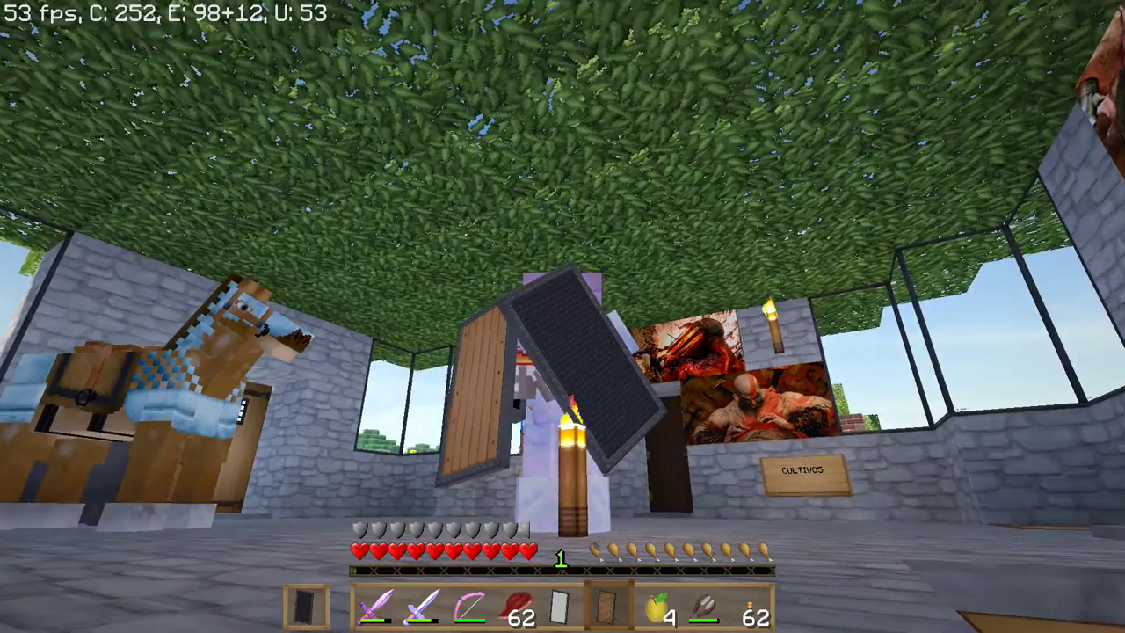
key("F5")
right_click(563, 316)
key("F5")
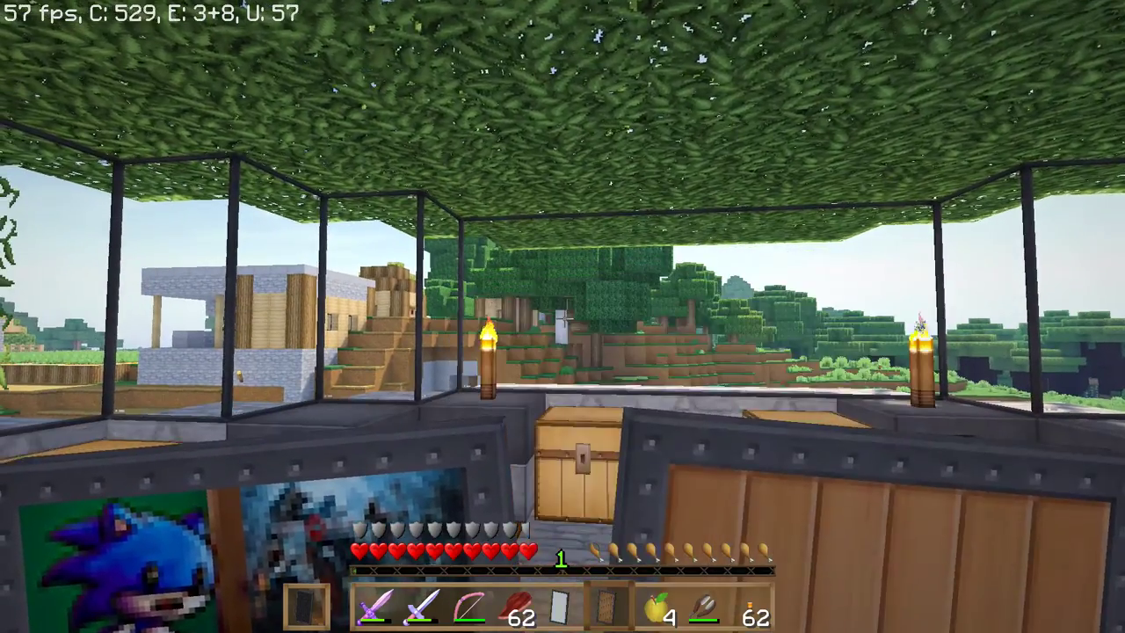
right_click(562, 316)
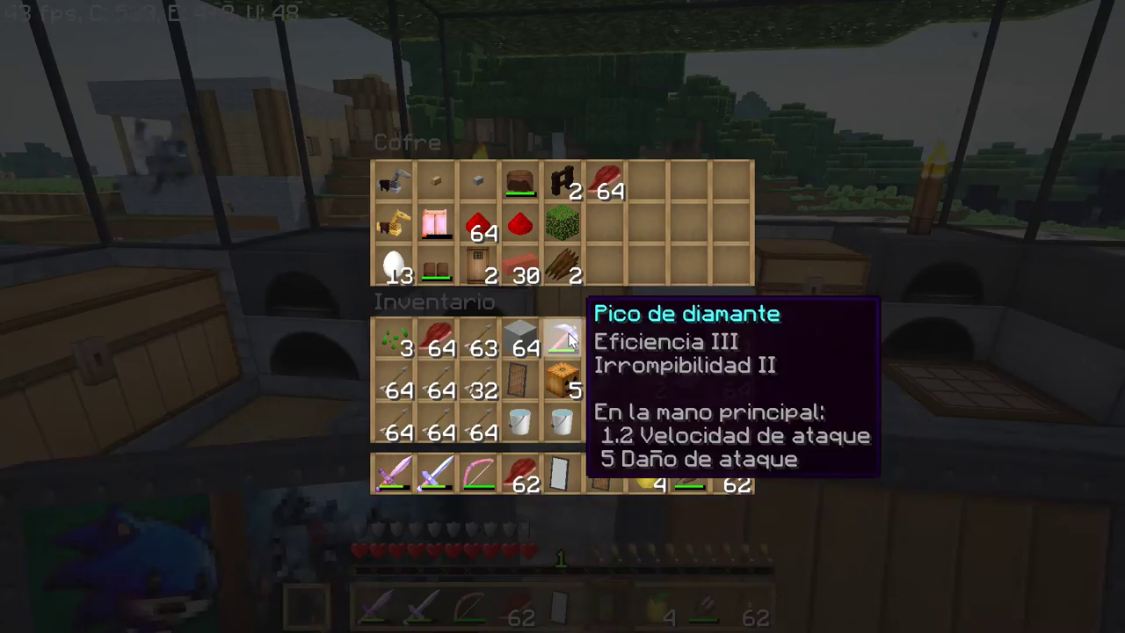
key("e")
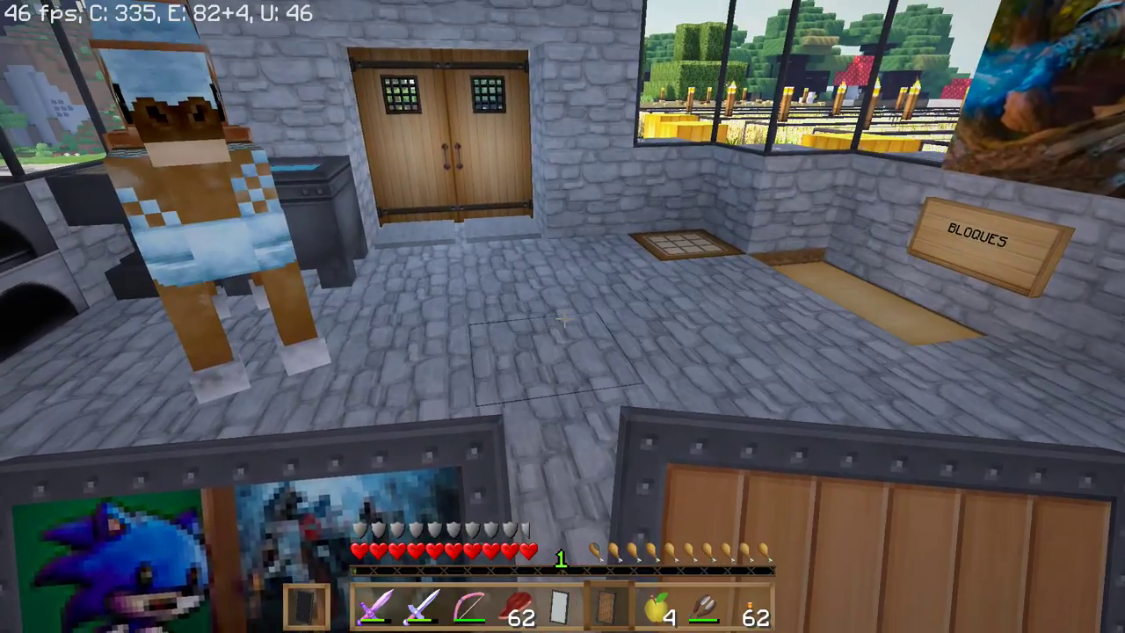
- Hold the shears beside the off-hand shield and examine the shield's avatar side and front from different camera views
scroll(563, 316, "down", 2)
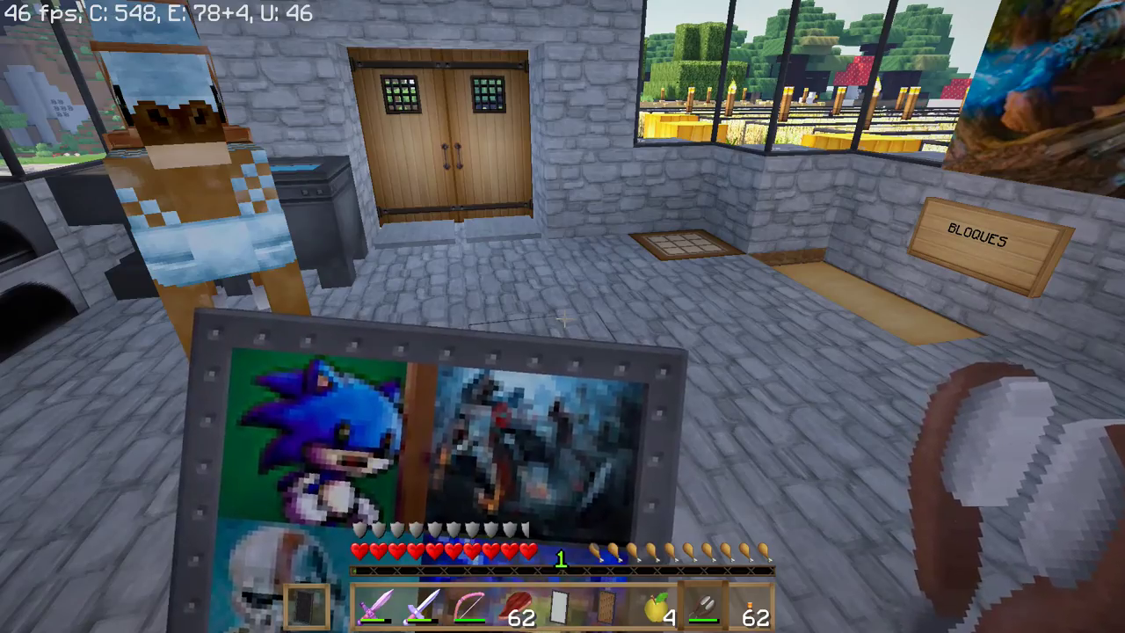
key("F5")
key("F5")
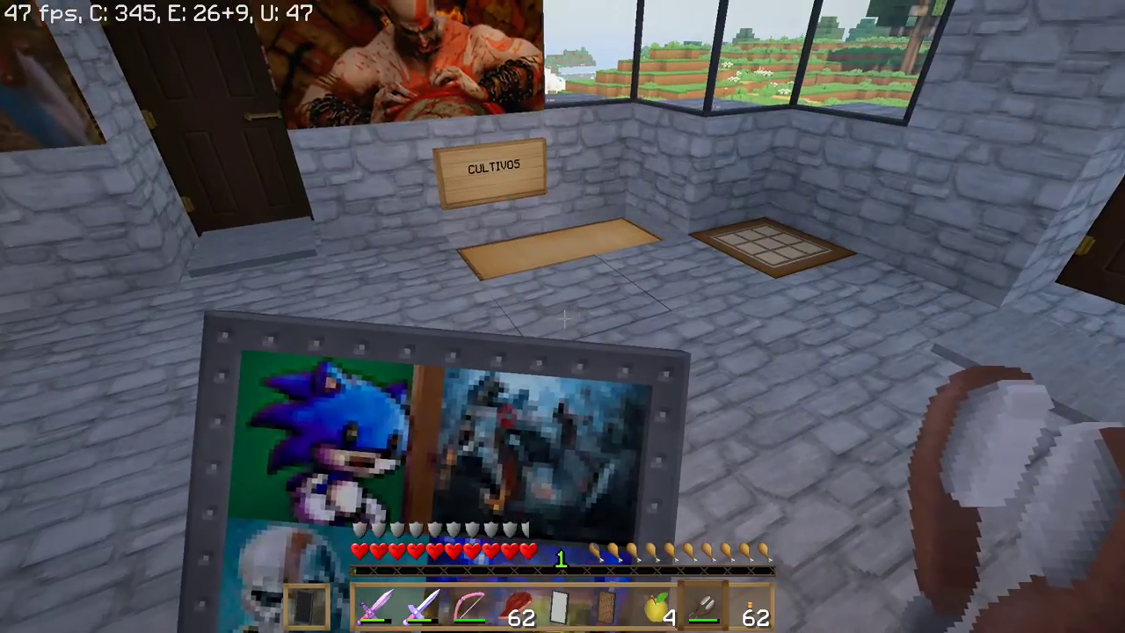
key("F5")
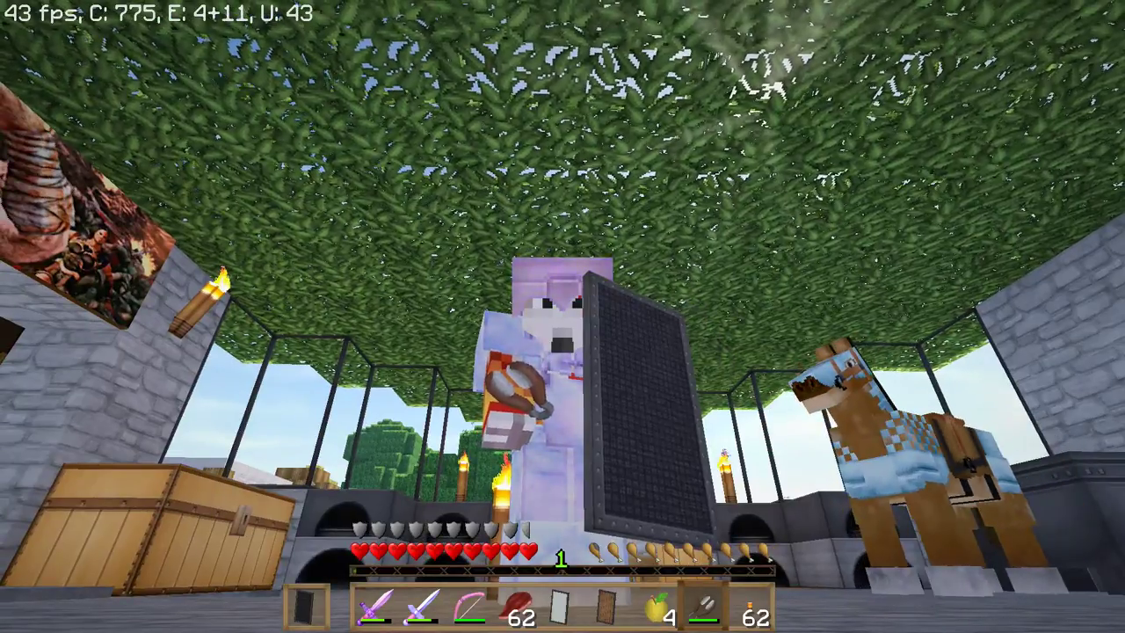
key("F5")
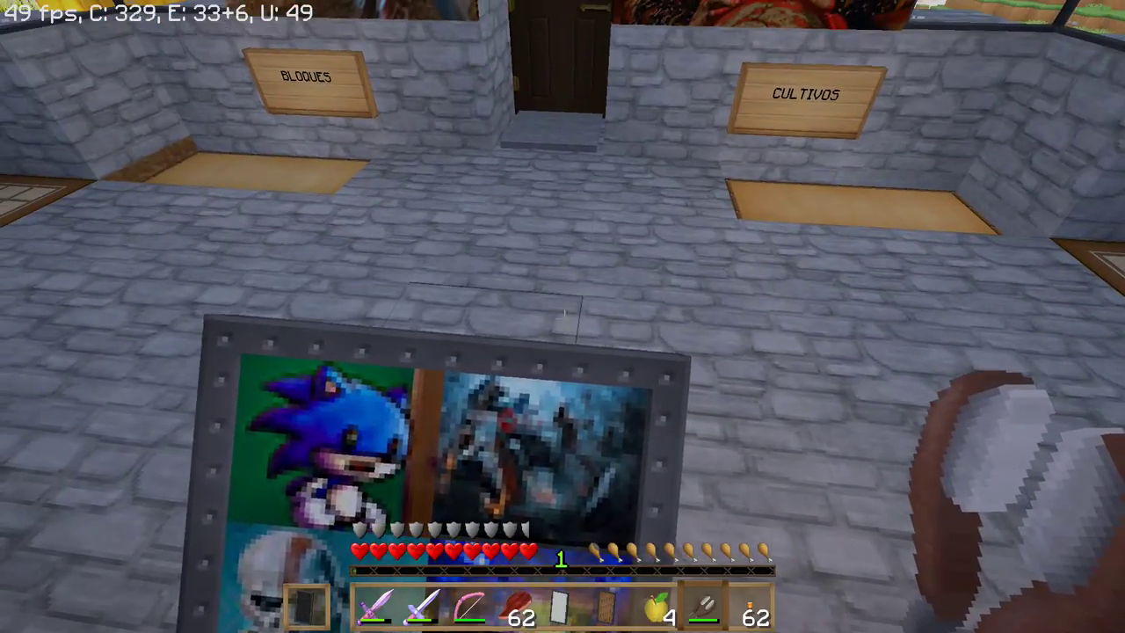
key("F5")
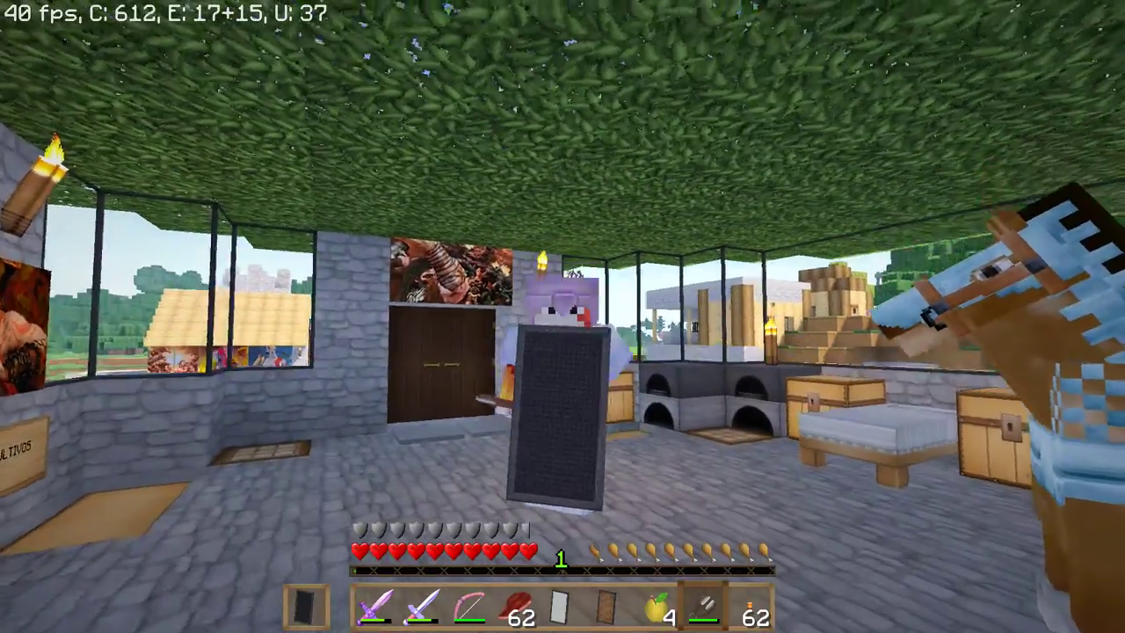
- Store the black shield in the inventory, equip the plain wooden shield in the off hand and hold the white one
key("6")
key("e")
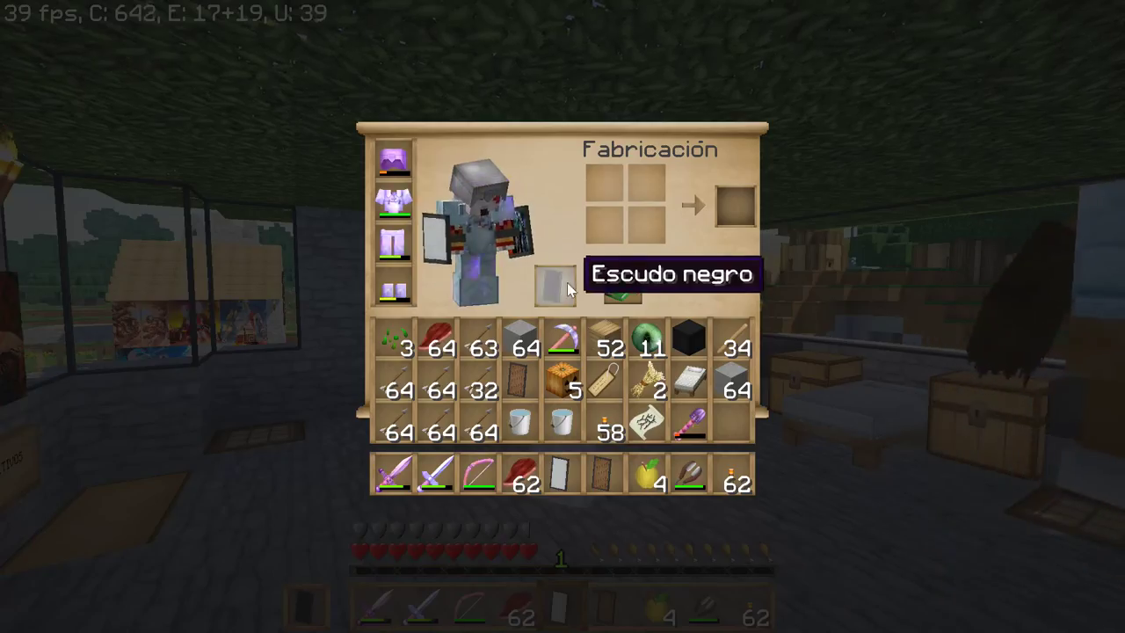
left_click(566, 288)
left_click(719, 420)
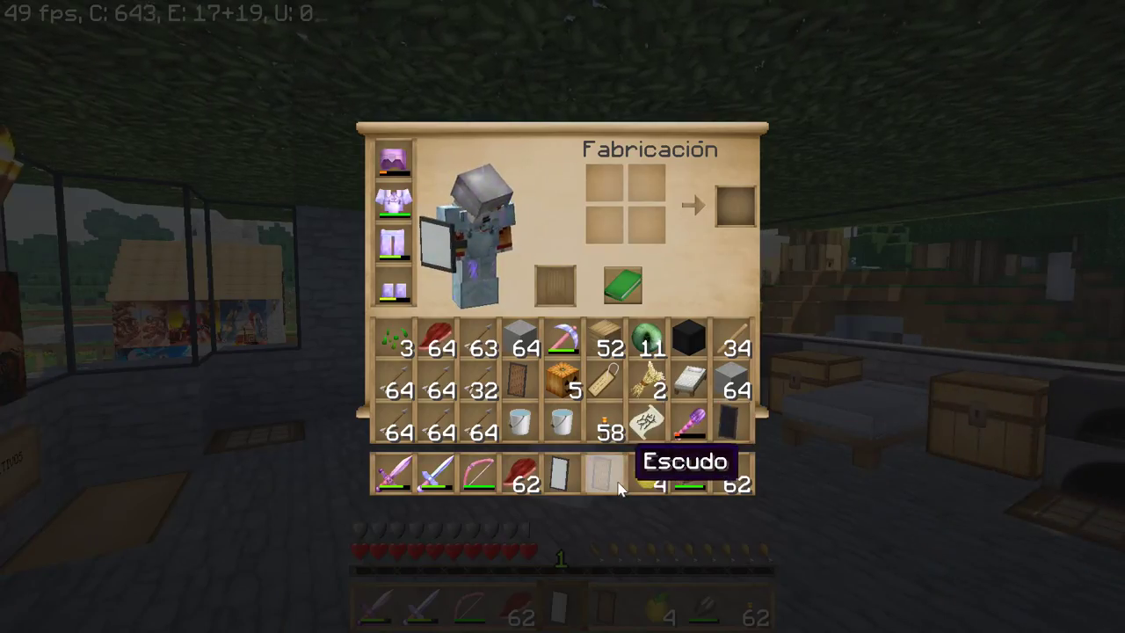
key("f")
key("e")
key("5")
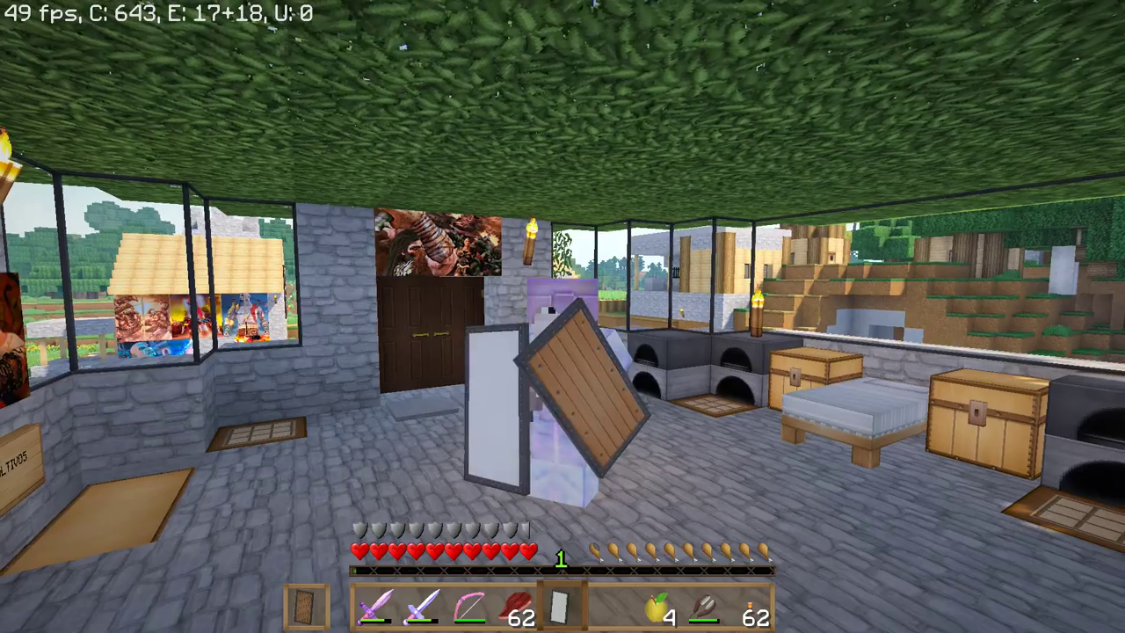
- Return the plain wooden shield to the hotbar, equip the black shield in the off hand again and raise the shield
key("e")
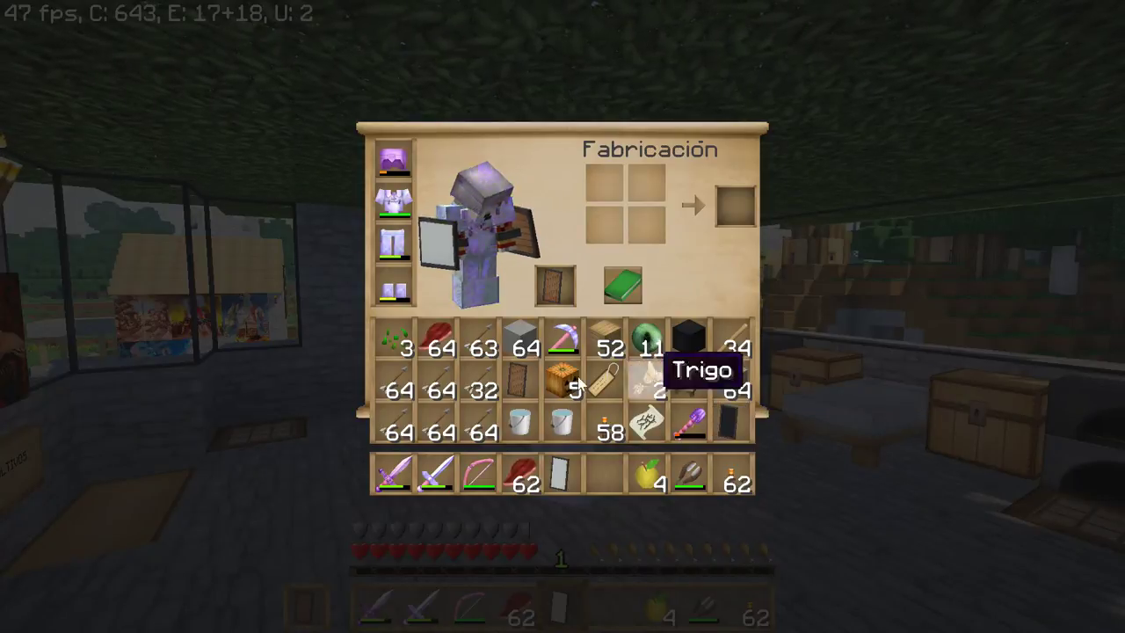
left_click(552, 284)
left_click(603, 474)
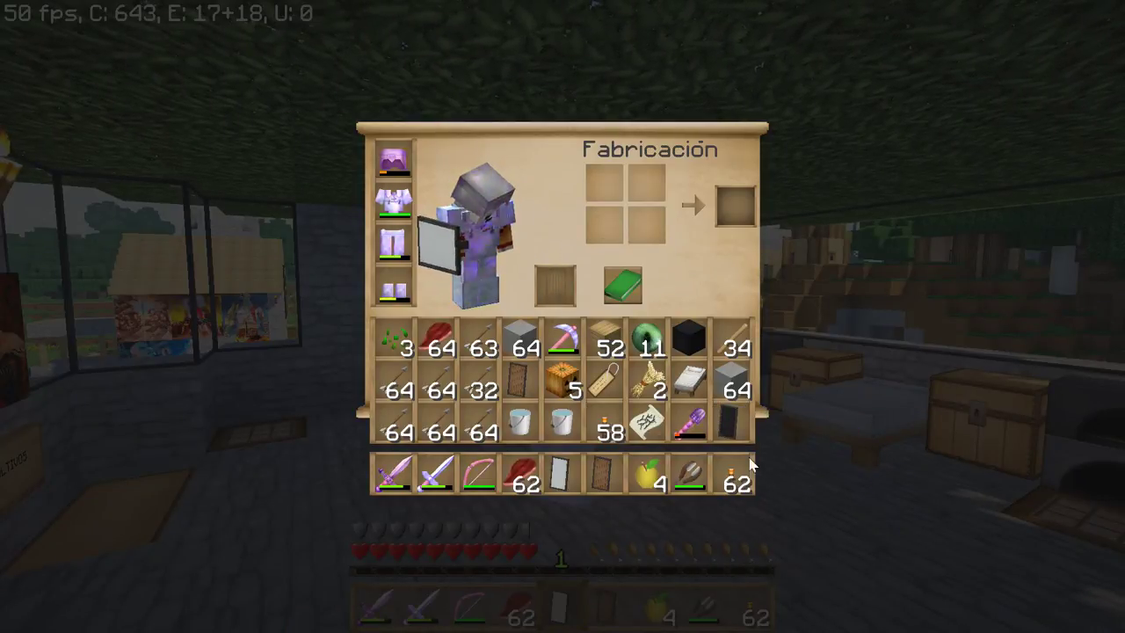
key("f")
key("e")
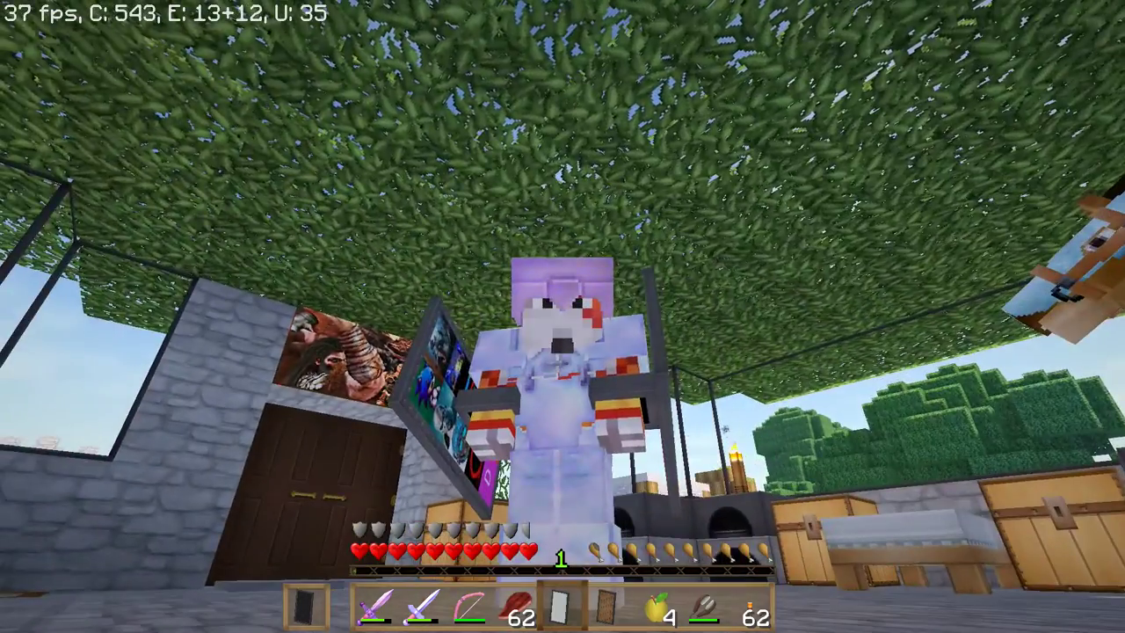
right_click(563, 316)
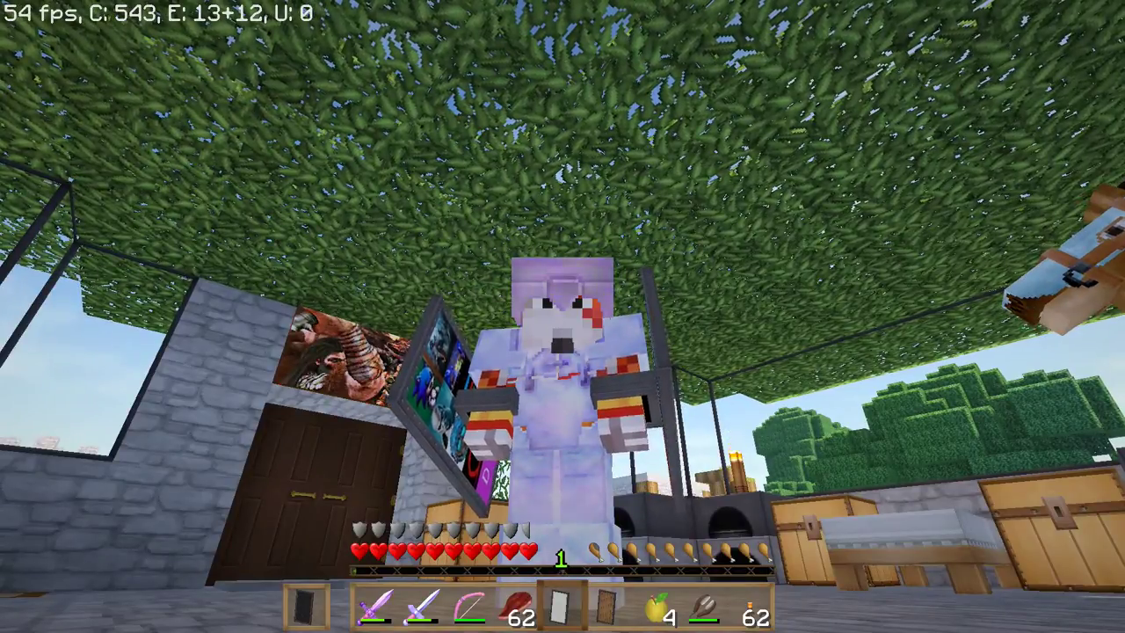
- Leave the world to the title screen and close Minecraft
key("Escape")
left_click(459, 440)
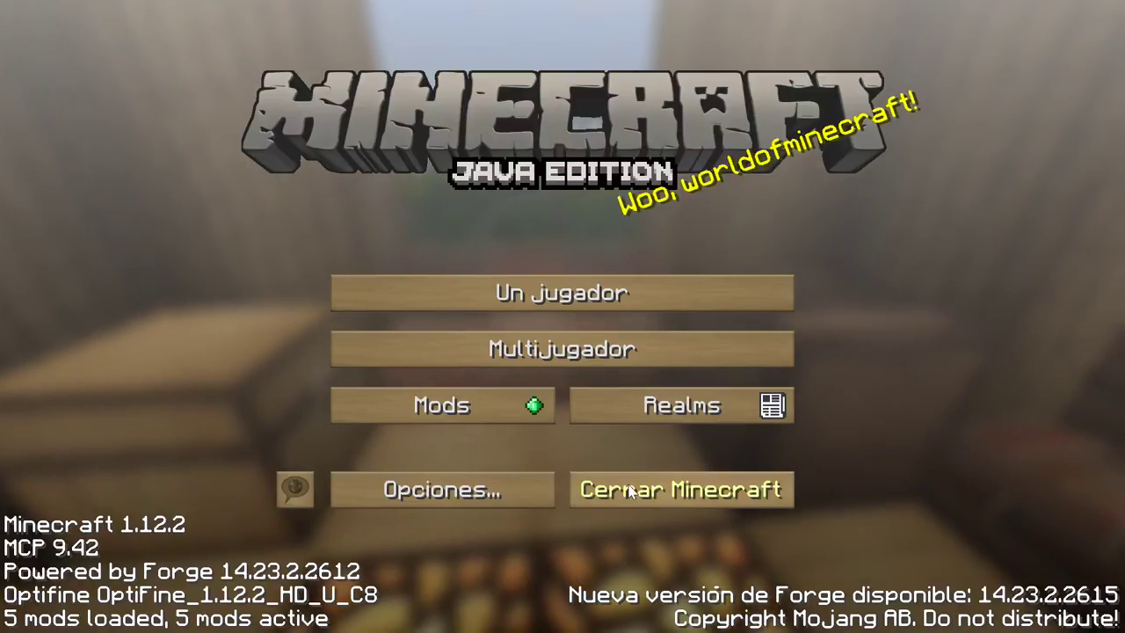
left_click(629, 491)
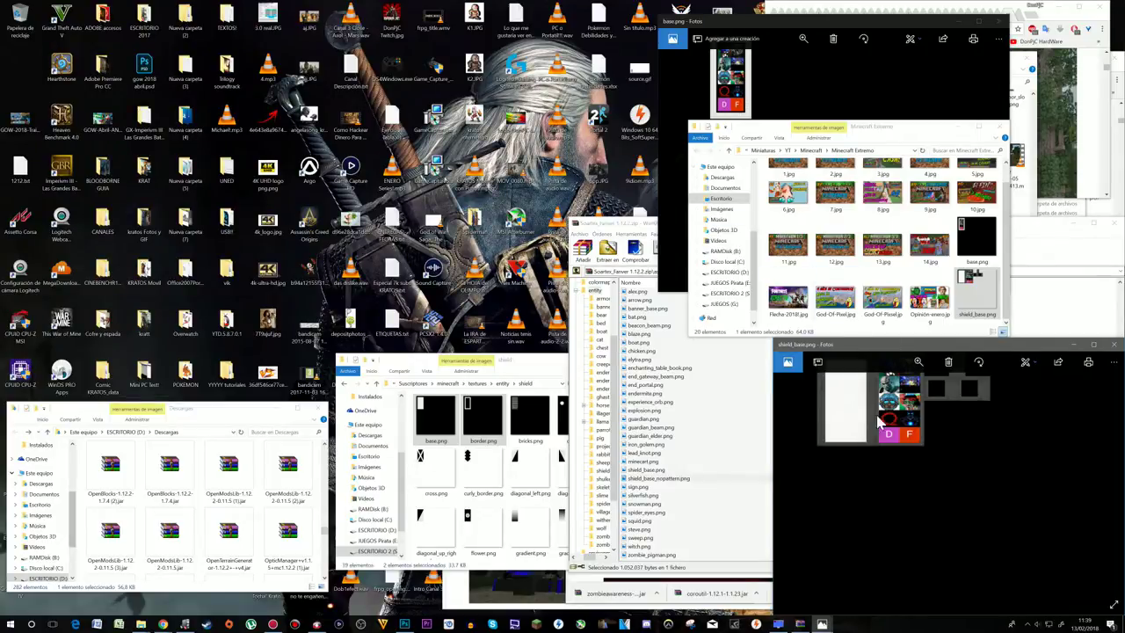
- Move the shield_base.png preview aside, switch back to Photoshop and select and collapse the Subs layer group
left_click_drag(1057, 345, 606, 312)
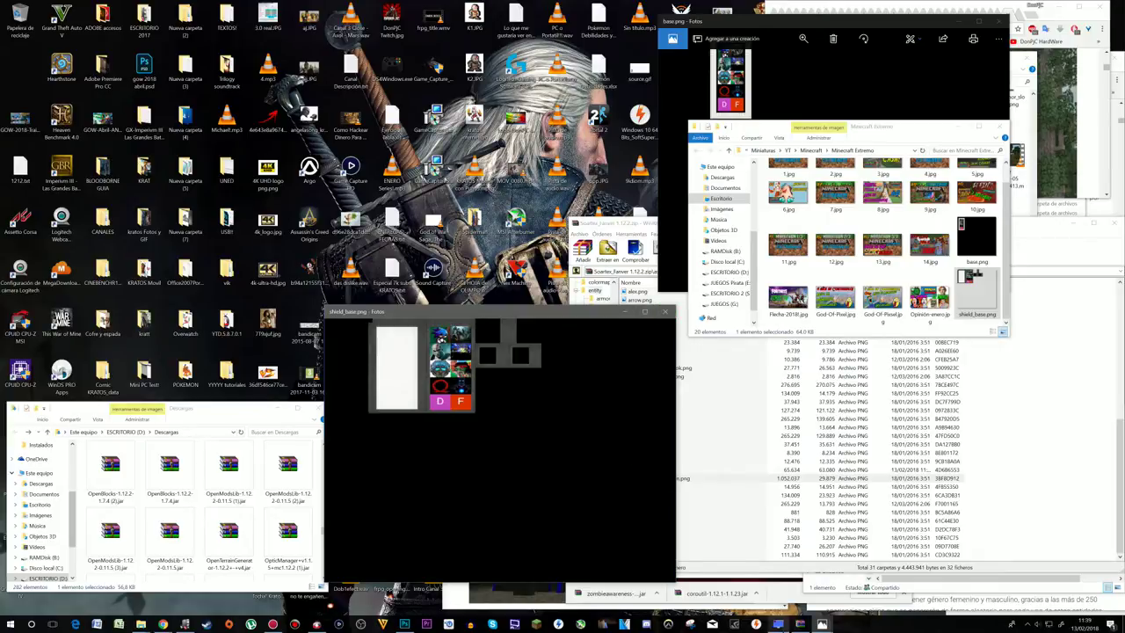
left_click(404, 624)
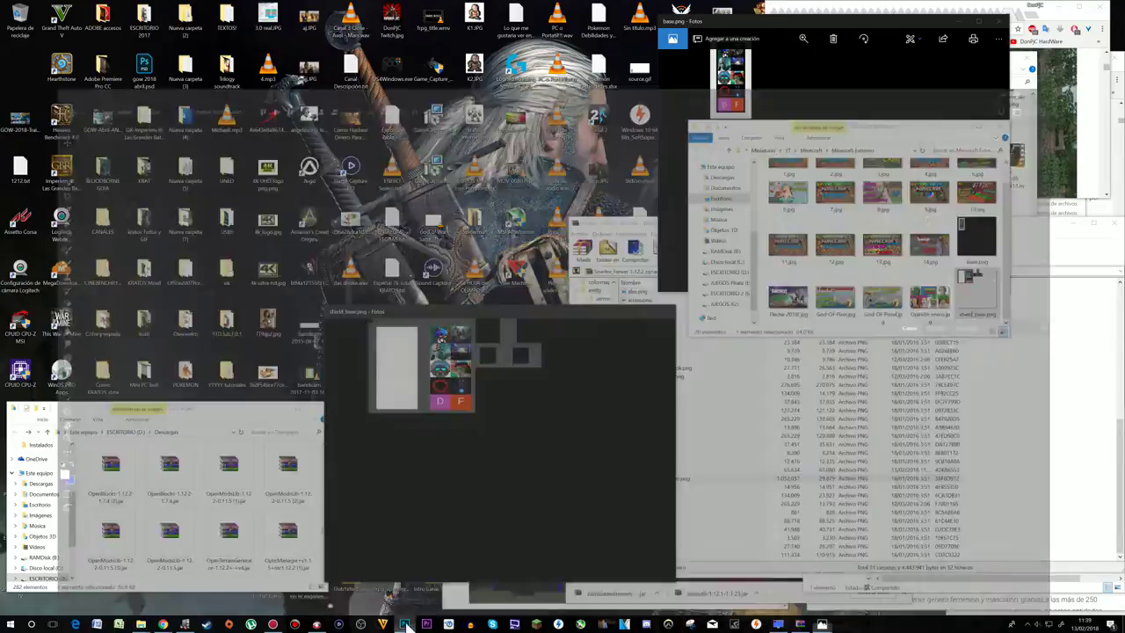
left_click(513, 381)
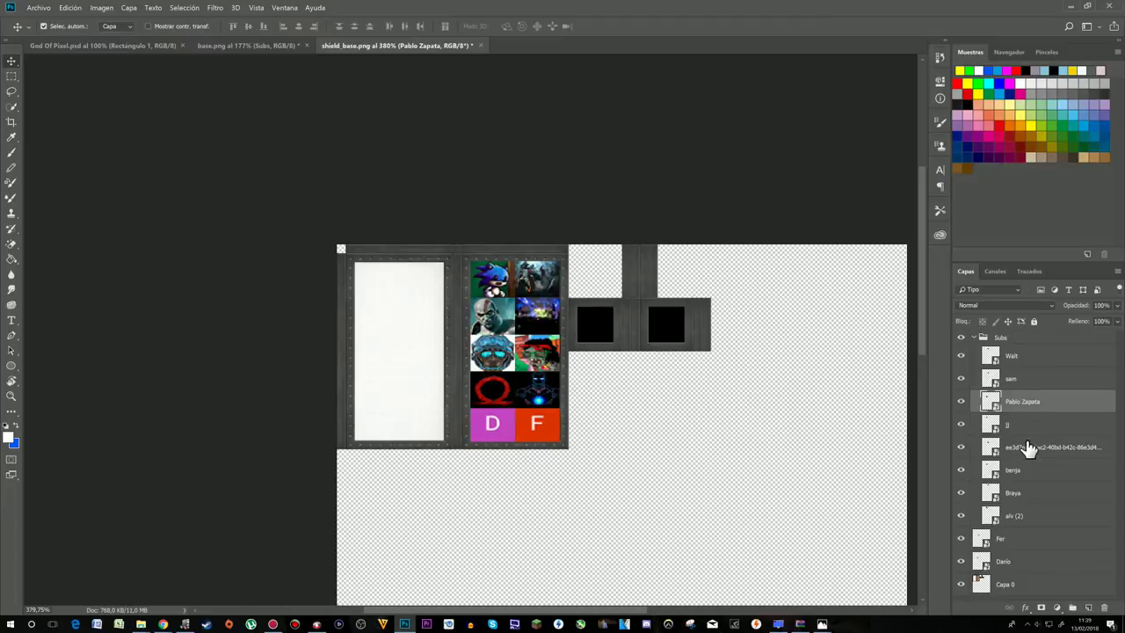
left_click(1052, 341)
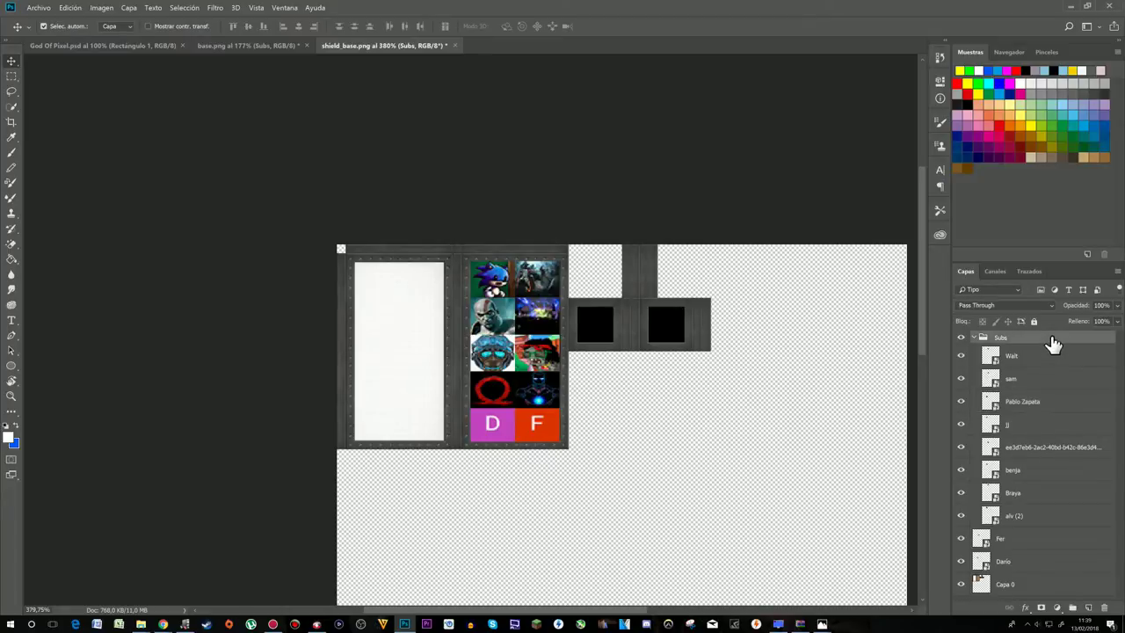
left_click(978, 339)
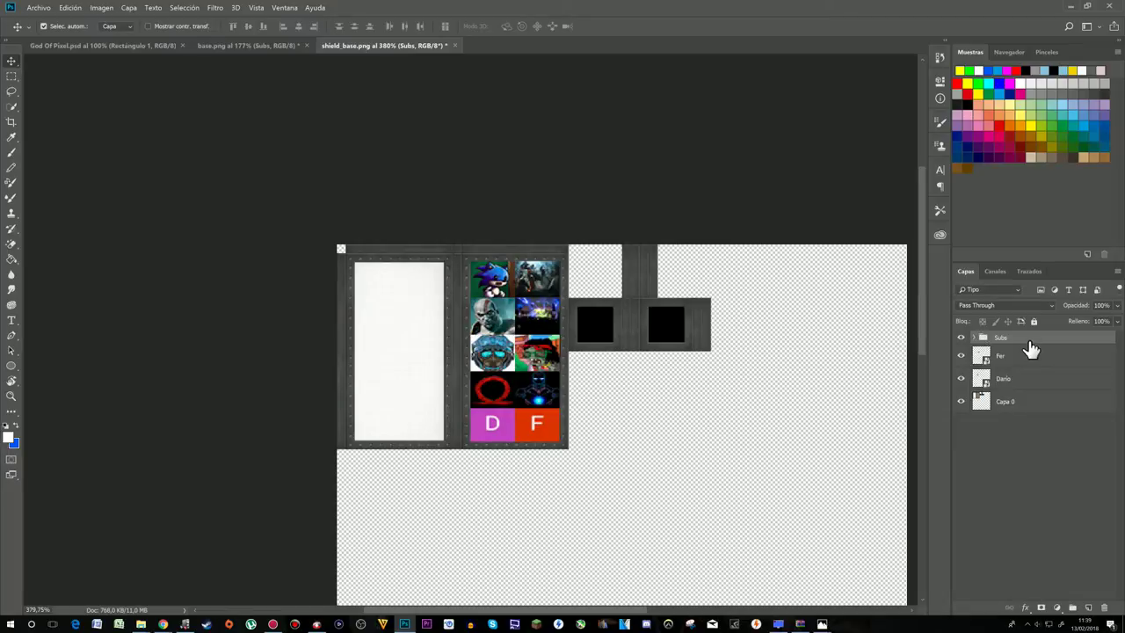
- Duplicate the Subs layer group and expand the copy
key("ctrl+j")
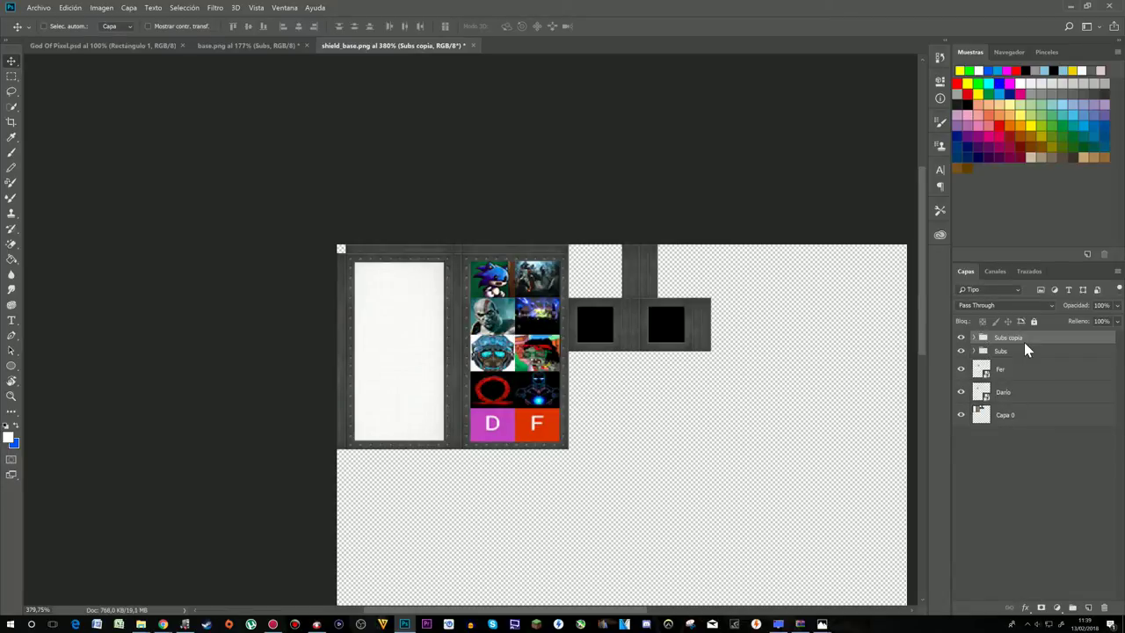
left_click(974, 338)
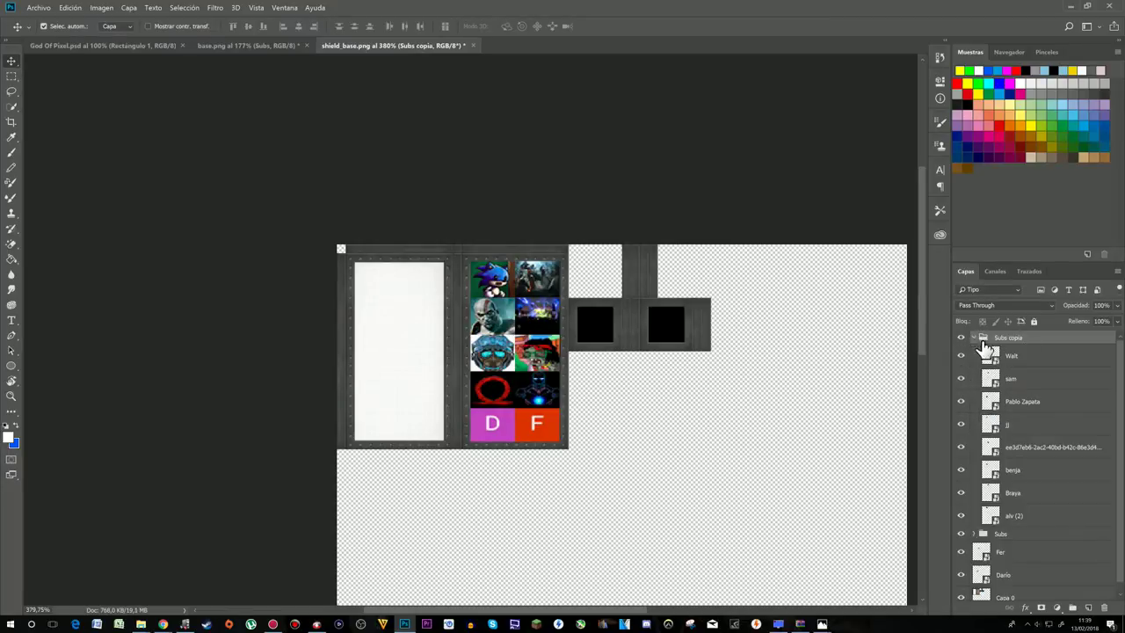
- Try to shift the eight avatar layers of the duplicated group toward the white shield panel, and undo the move
left_click(1043, 362)
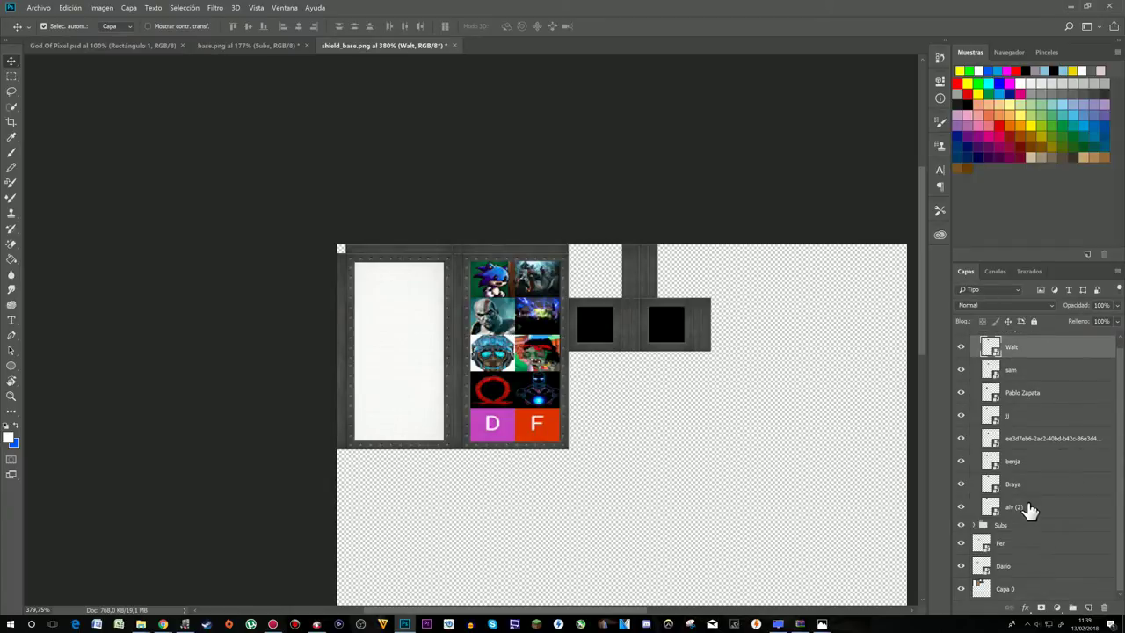
left_click(1024, 506, "shift")
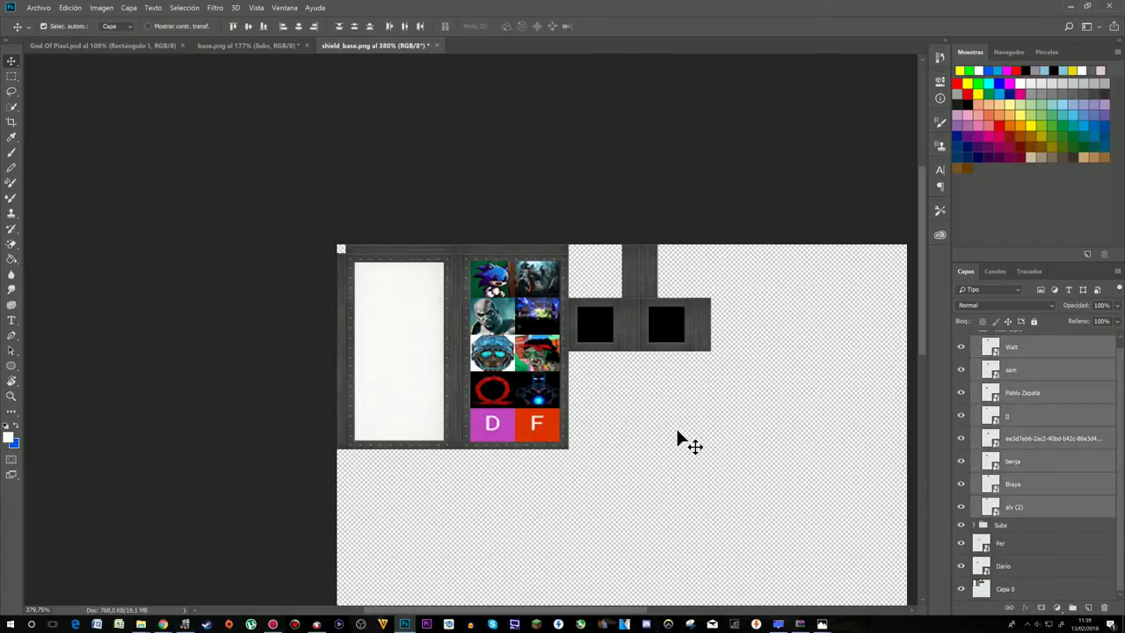
key("Left")
key("Left")
key("Left")
key("Left")
key("Left")
key("Left")
key("Left")
key("Left")
key("Left")
key("Left")
key("Left")
key("Left")
key("Left")
key("Left")
key("Left")
key("Left")
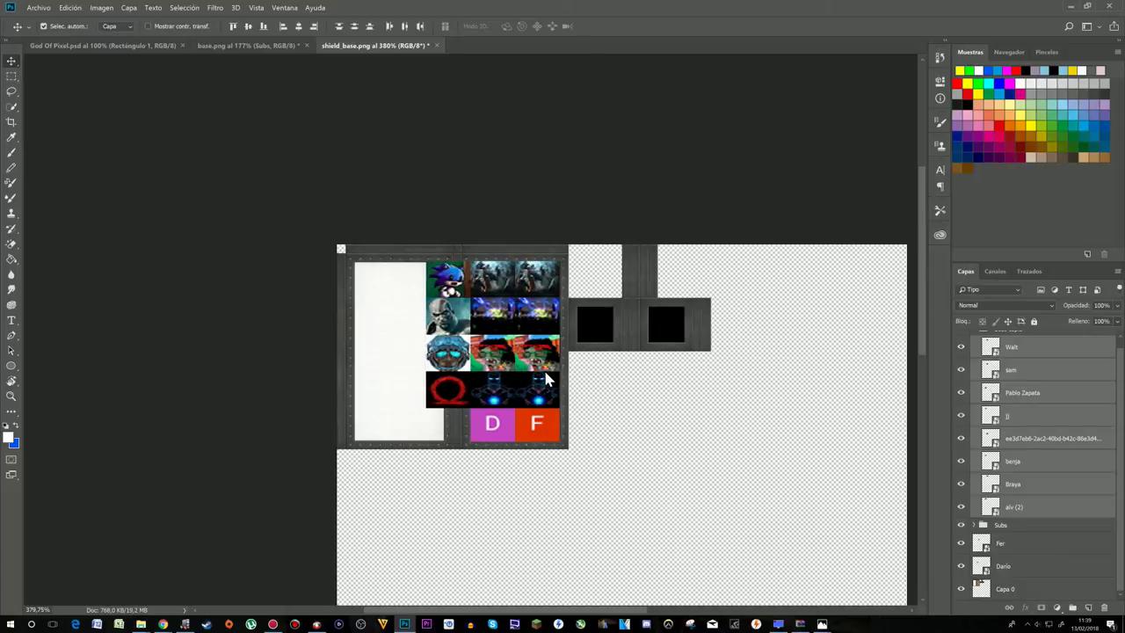
key("Left")
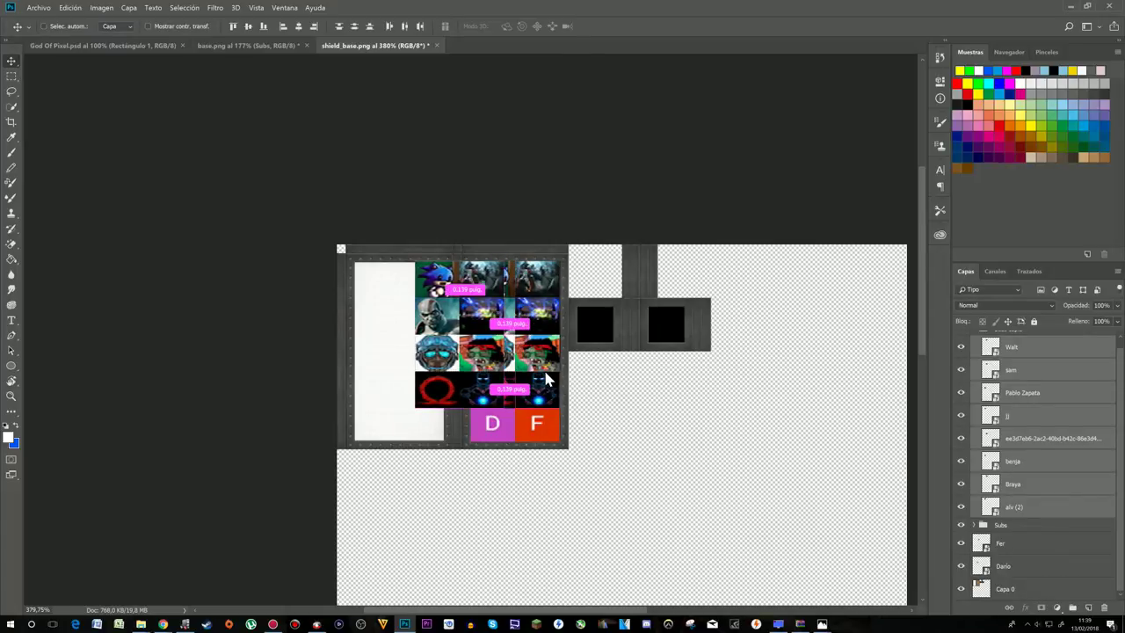
key("ctrl+z")
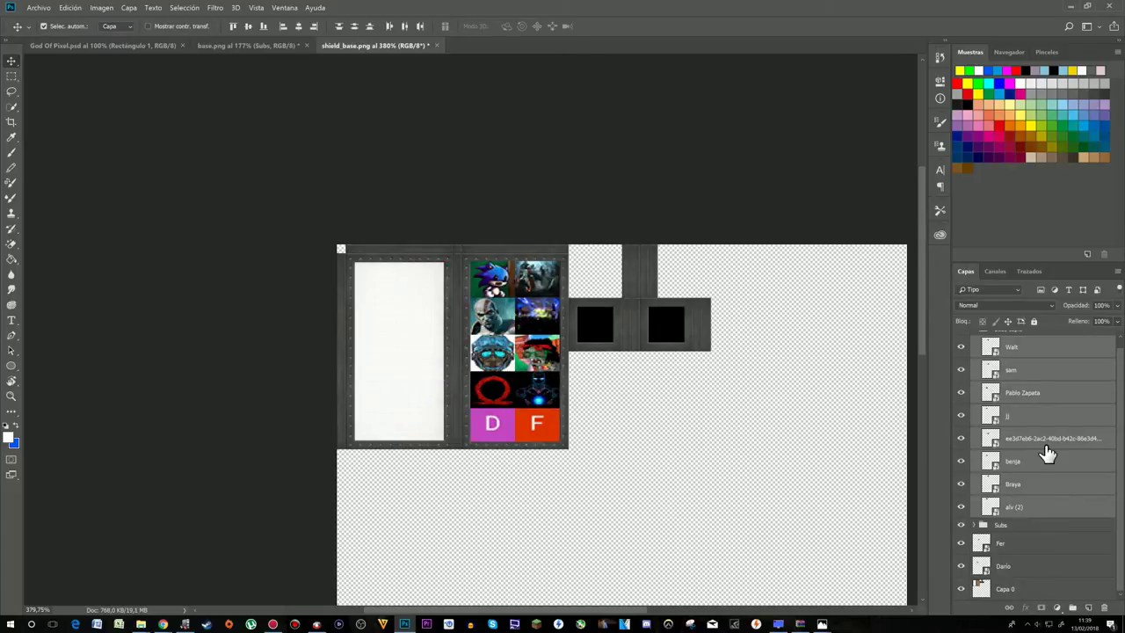
- Duplicate the D and F tile layers and put the copies at the end of the Subs copia group
left_click(1038, 549)
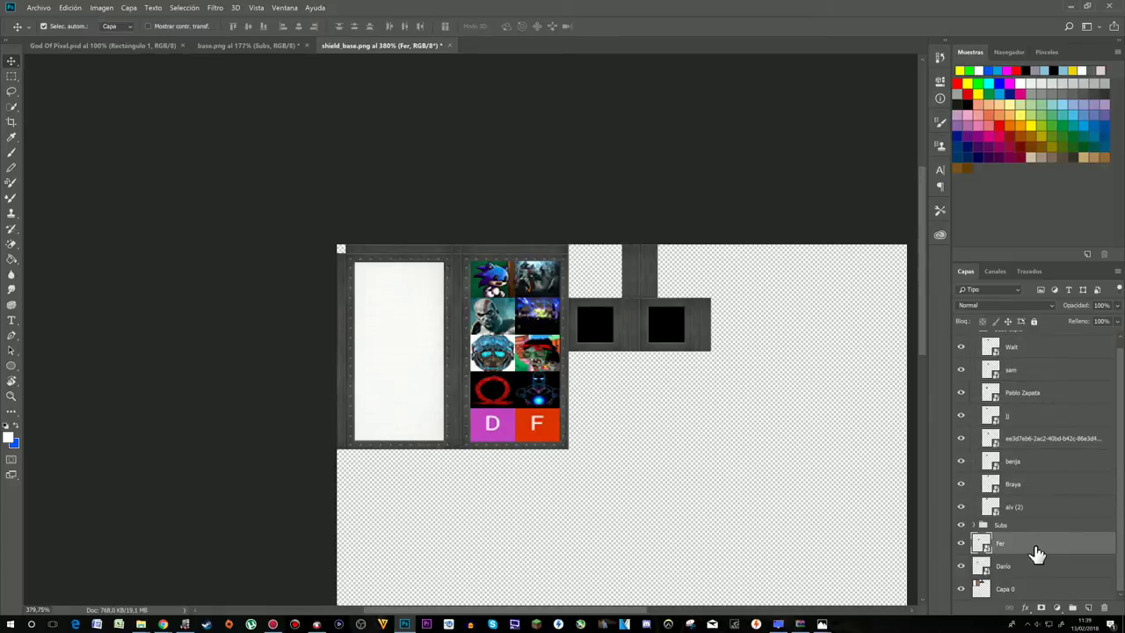
left_click(1039, 570, "shift")
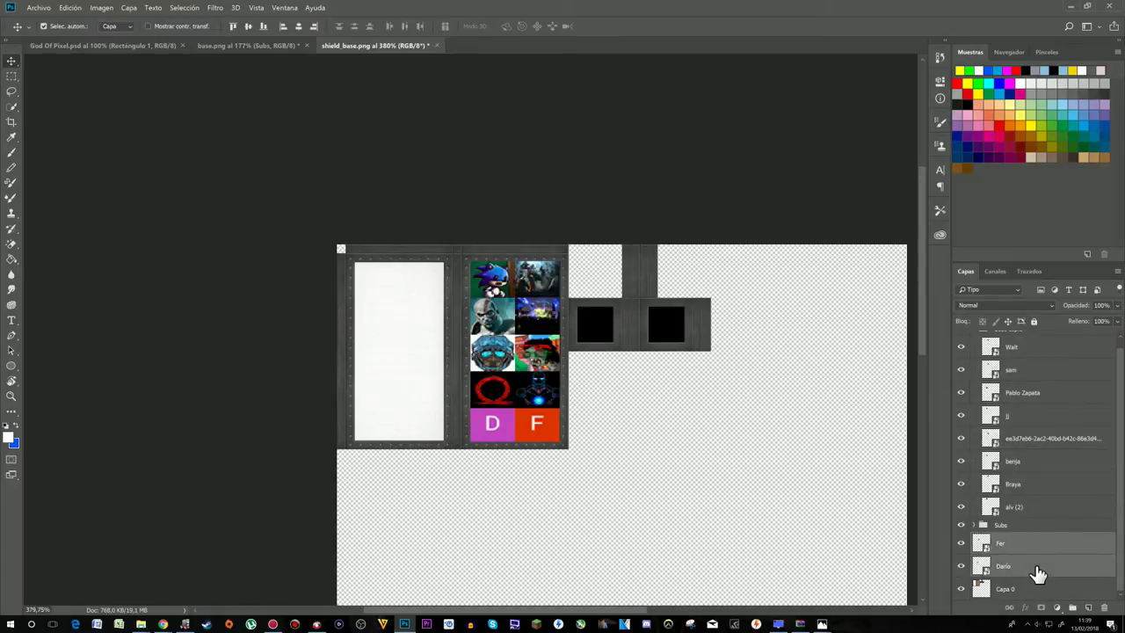
key("ctrl+j")
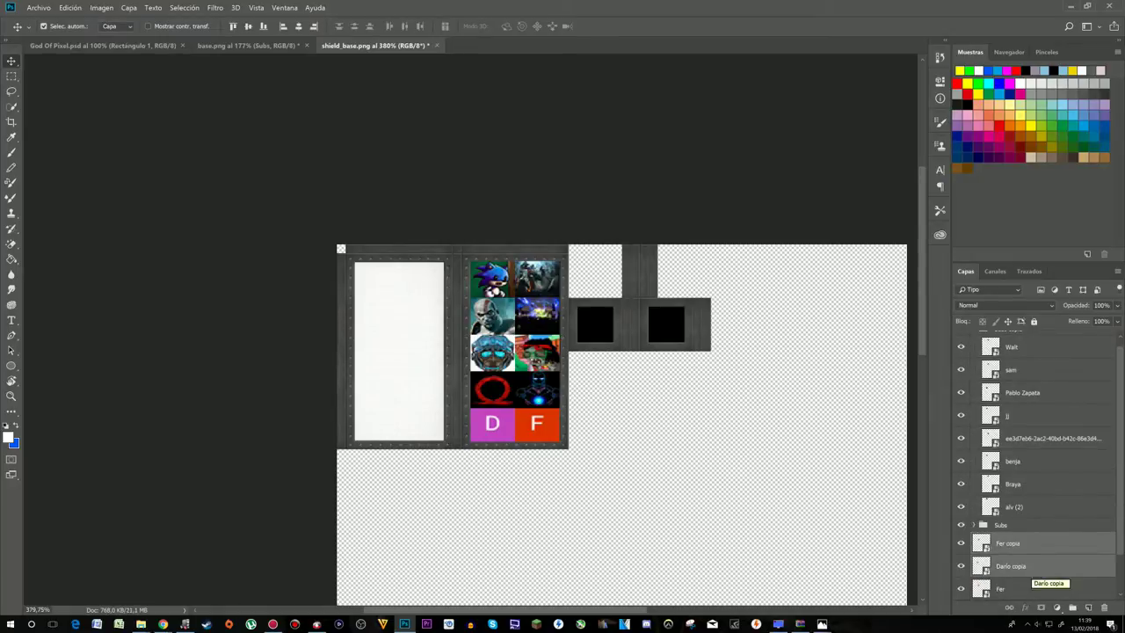
left_click_drag(1044, 563, 1040, 518)
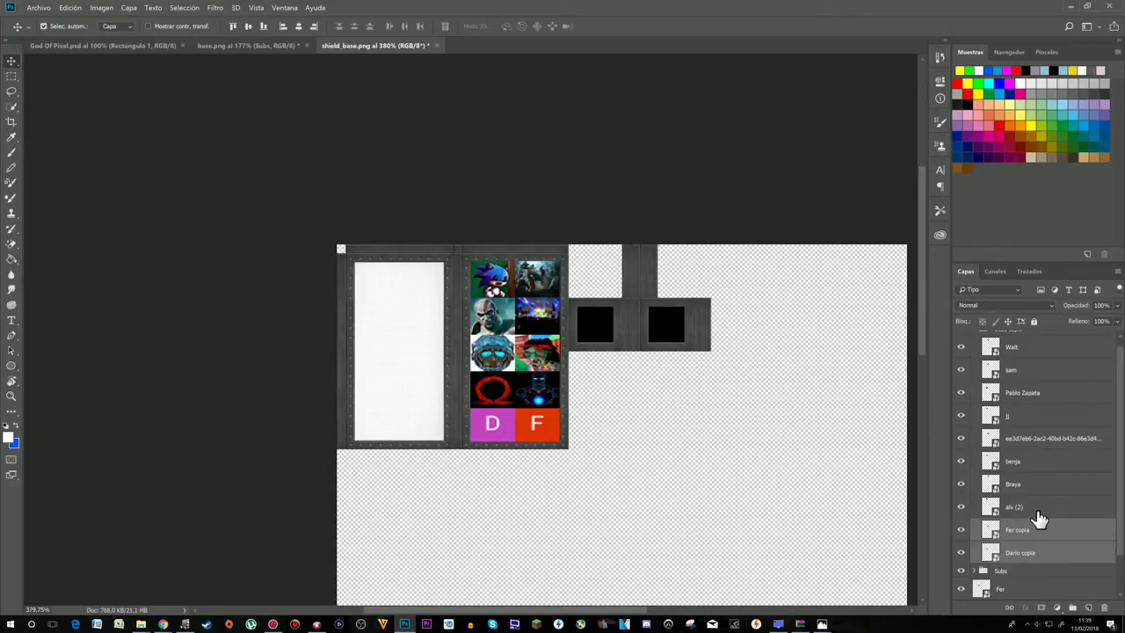
- Try to move the original D and F tile layers higher in the layer stack
scroll(1037, 558, "down", 1)
left_click(1023, 548)
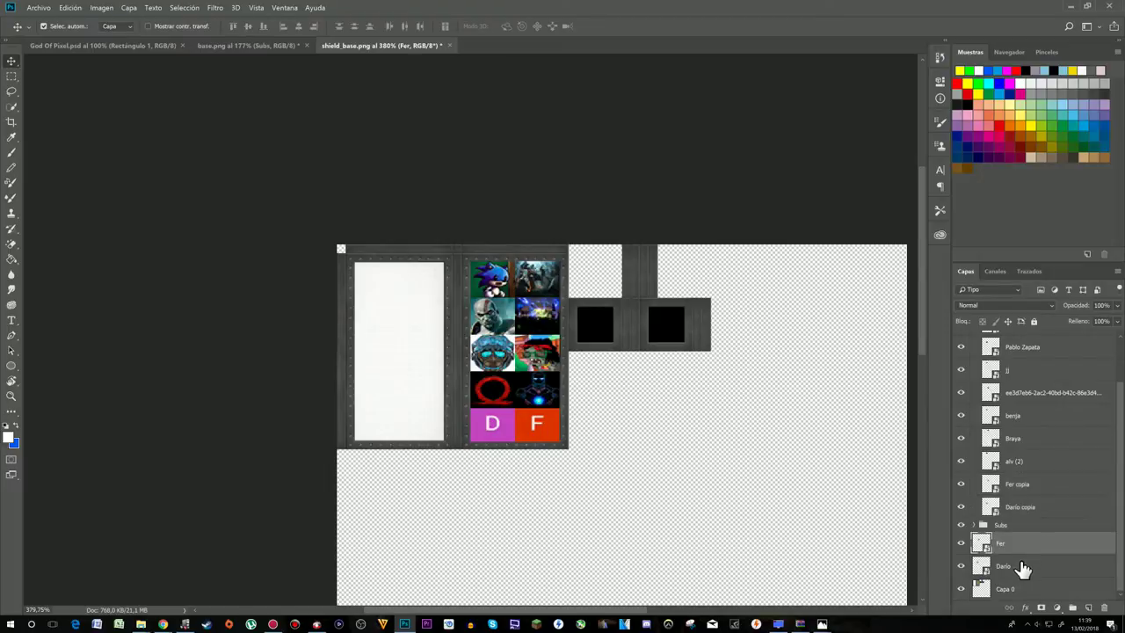
left_click(1023, 570, "shift")
left_click_drag(1020, 565, 1031, 485)
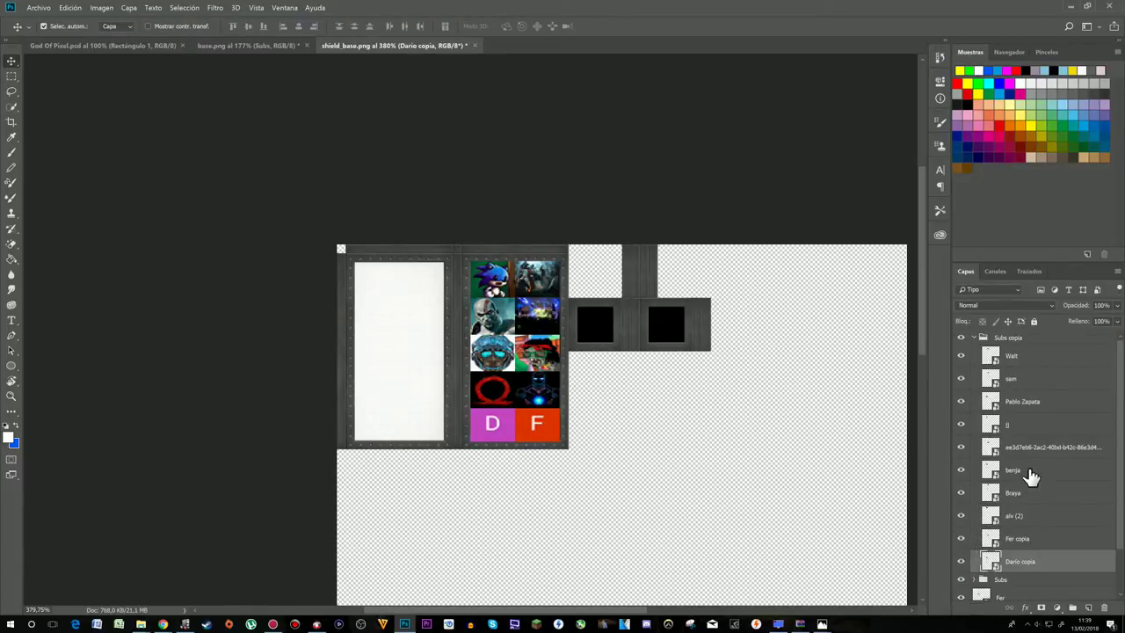
- Move all ten layers of the Subs copia group together so they cover the white shield panel, and collapse the group
left_click(1029, 356, "shift")
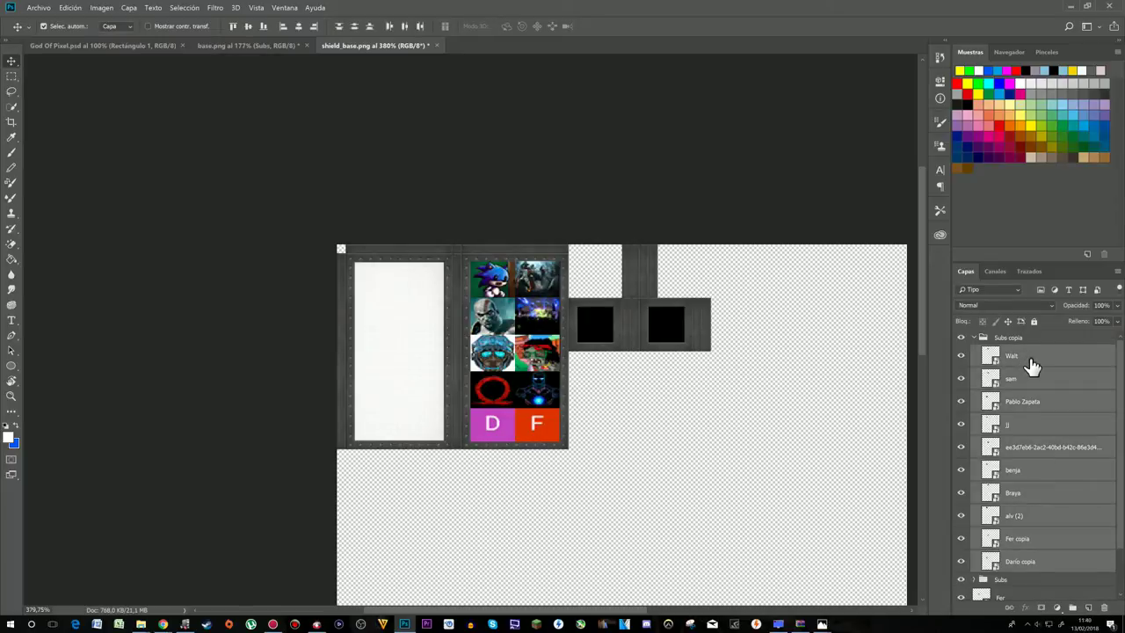
key("Left")
key("Left")
key("Left")
key("Left")
key("Left")
key("Left")
key("Left")
key("Left")
key("Left")
key("Left")
key("Left")
key("Left")
key("Left")
key("Left")
key("Left")
key("Left")
key("Left")
key("Left")
key("Left")
key("Left")
key("Left")
key("Left")
key("Left")
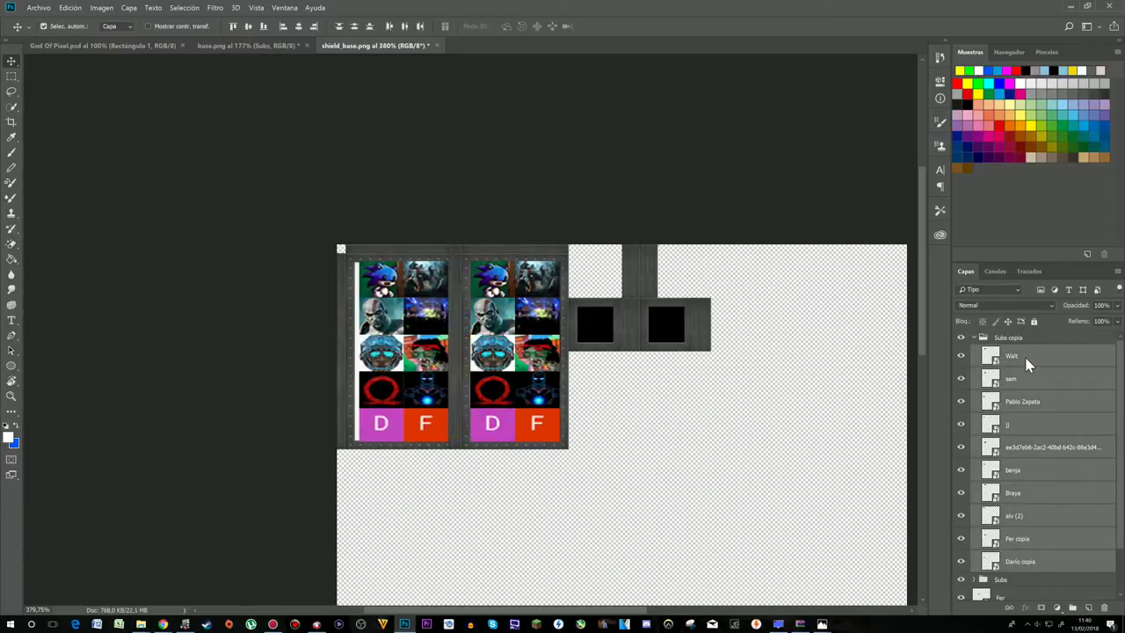
key("Right")
key("Left")
key("Left")
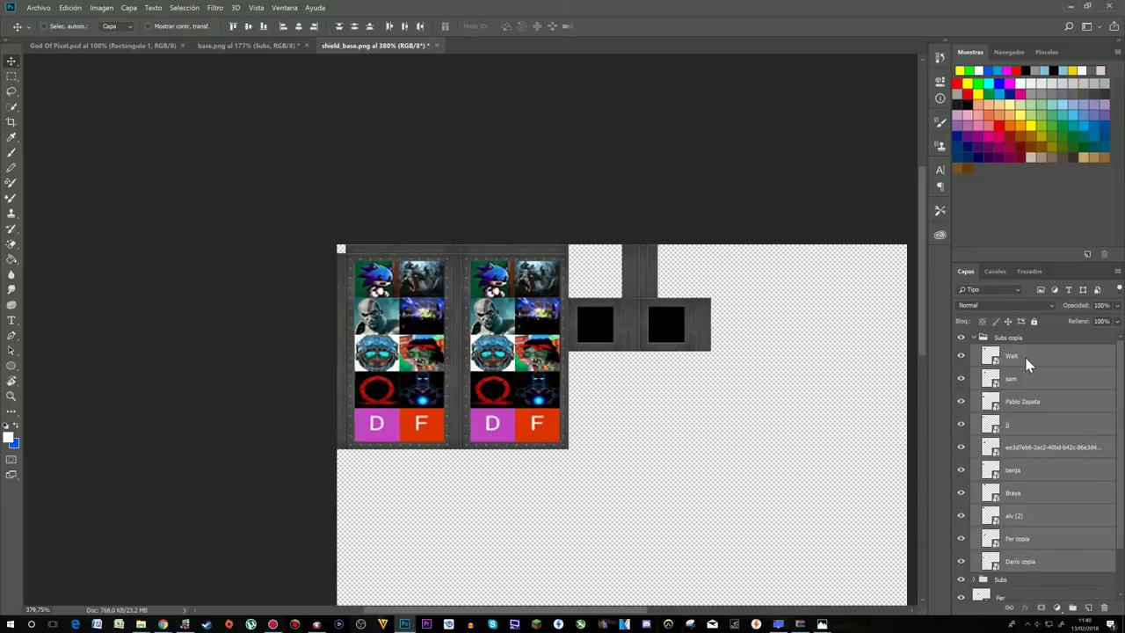
key("Right")
left_click(982, 338)
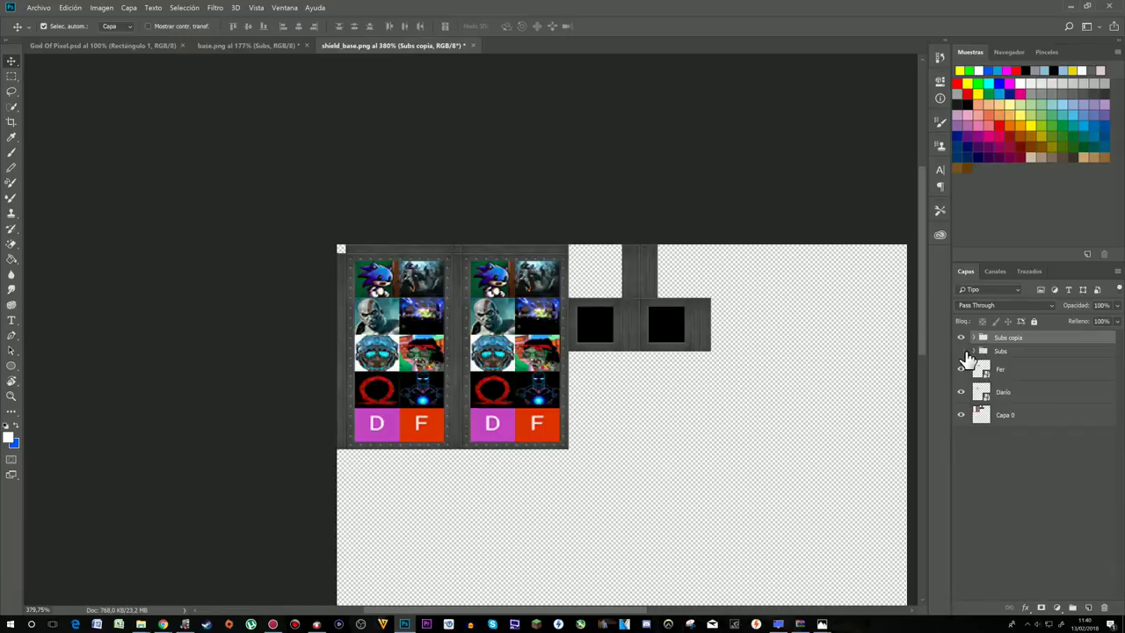
- Check the Subs group's visibility and move the original D and F tile layers into that group
left_click(966, 355)
left_click(961, 351)
left_click(1027, 371)
left_click(1030, 399, "shift")
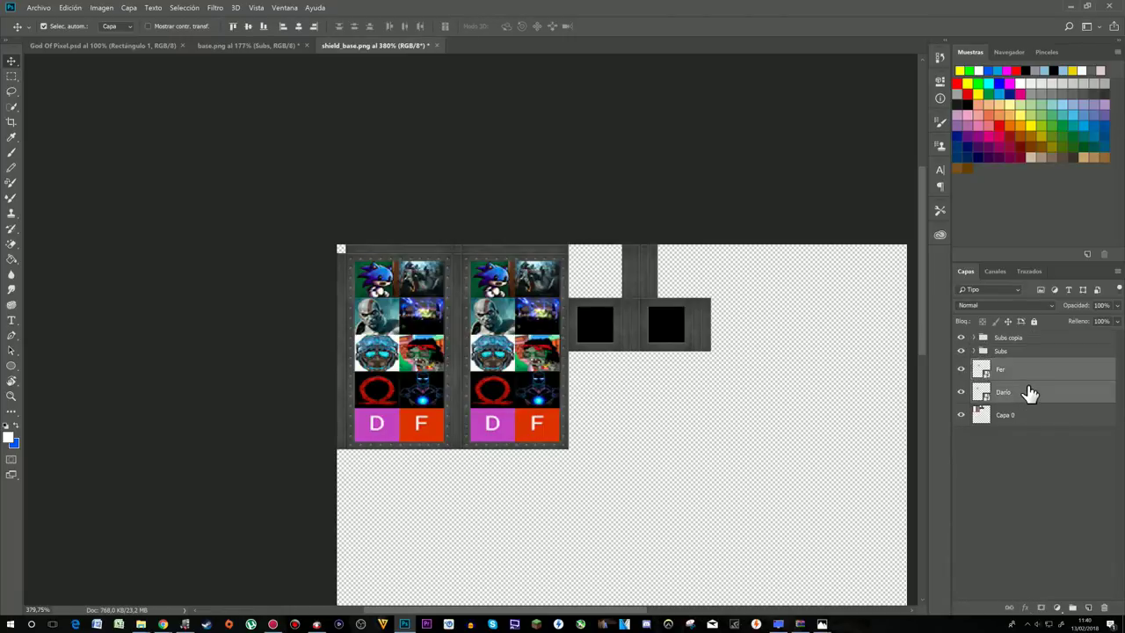
left_click_drag(1030, 376, 1026, 356)
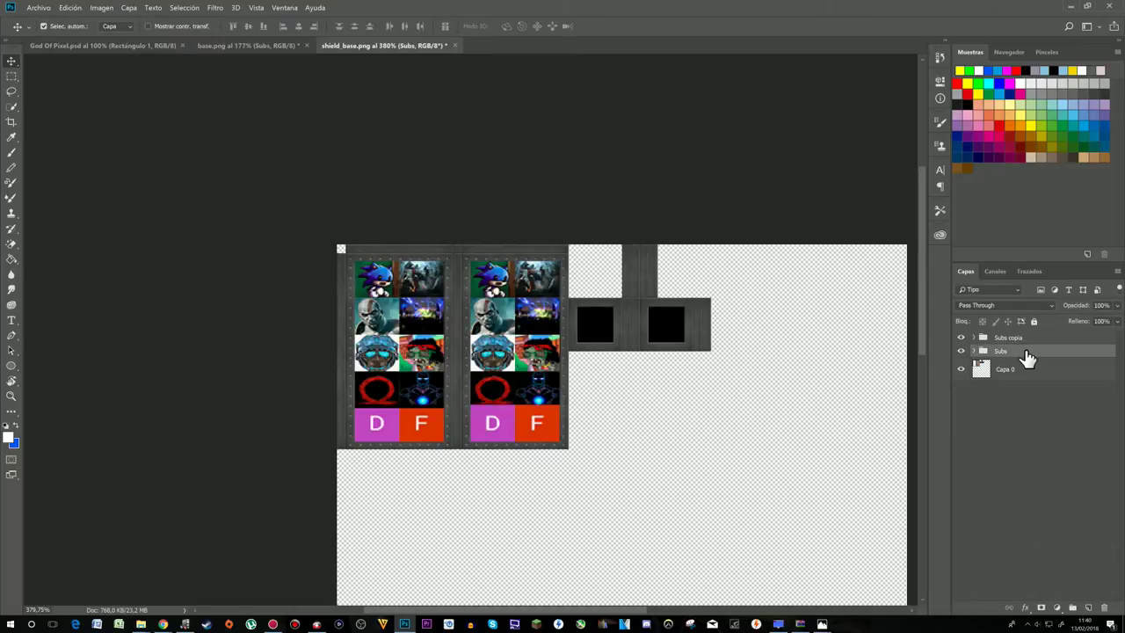
- Place the D and F tile layers at the bottom of the Subs group, collapse it and compare the texture with the group hidden
left_click(972, 351)
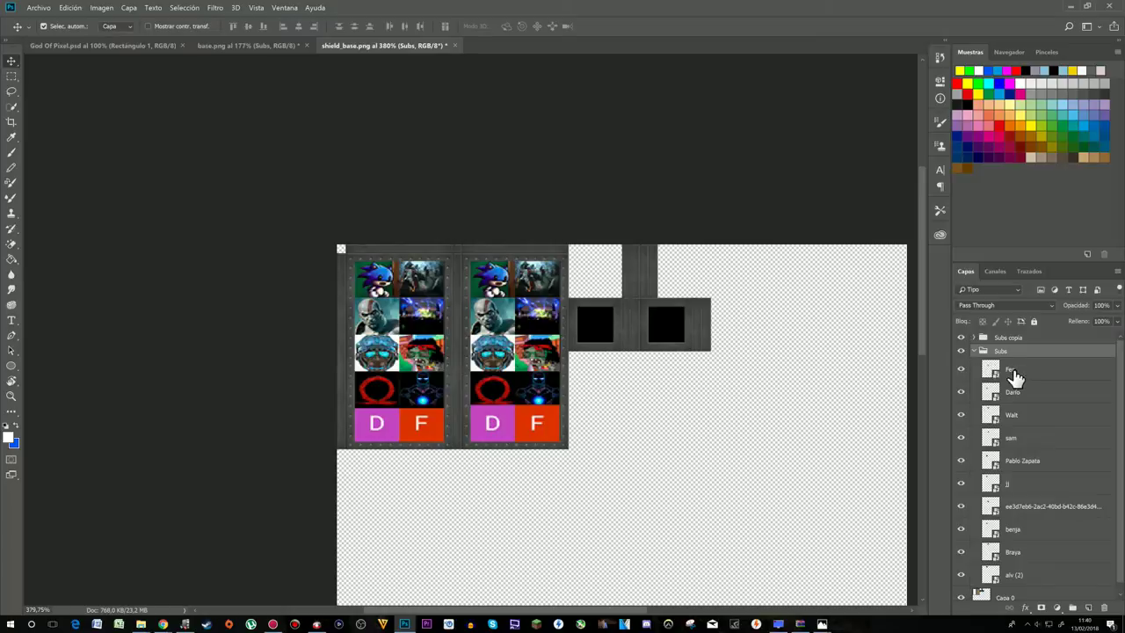
left_click(1018, 371)
left_click(1030, 391, "shift")
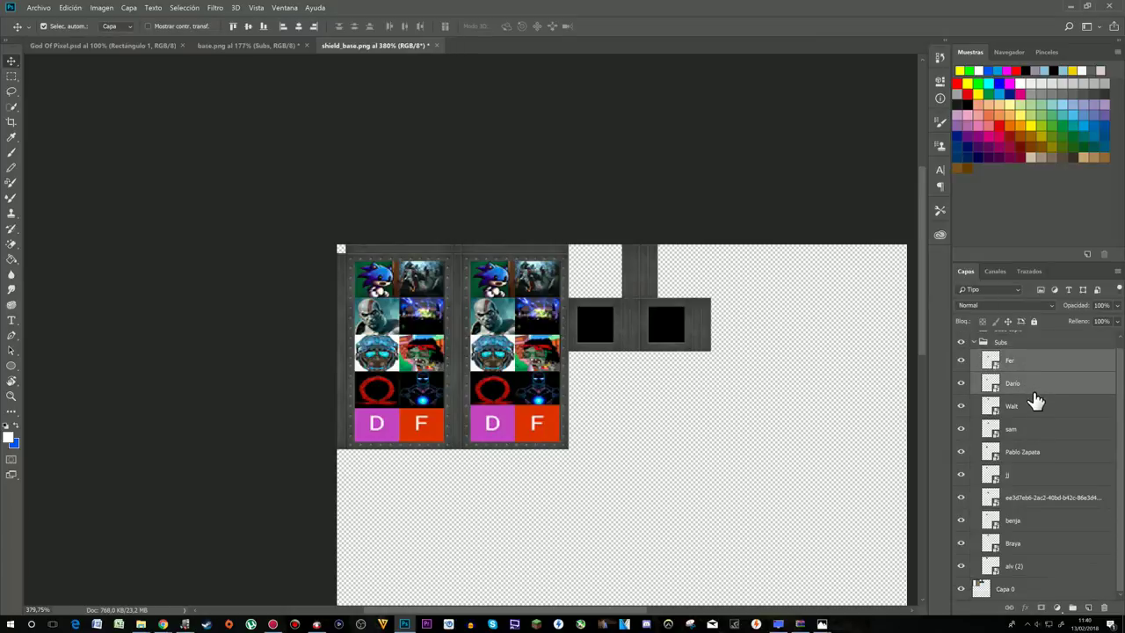
left_click_drag(1037, 392, 1037, 575)
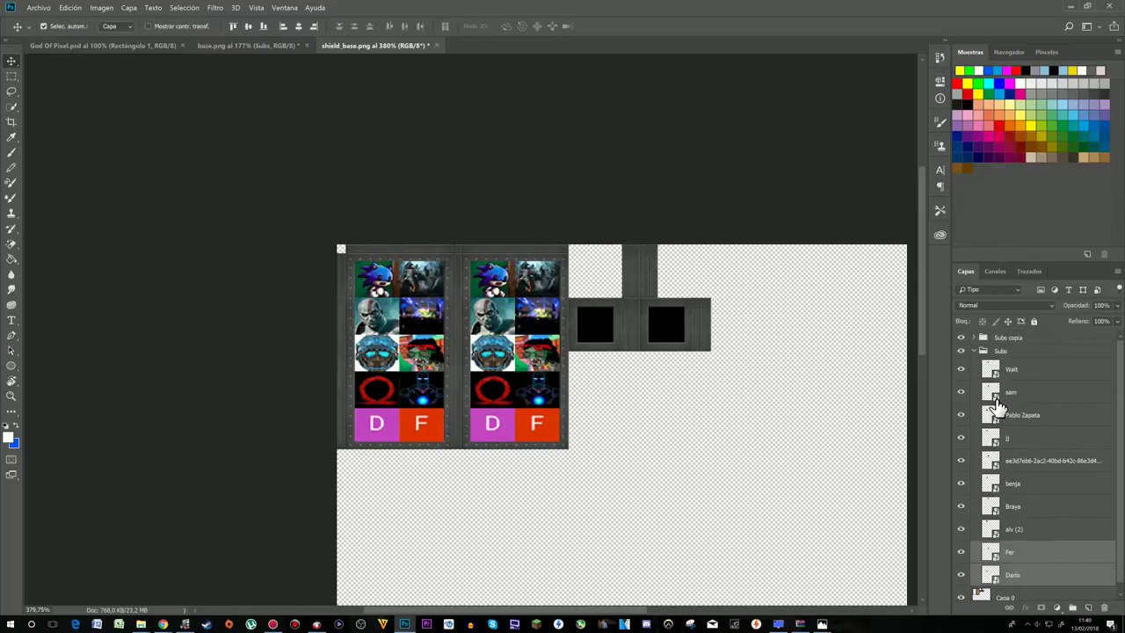
left_click(979, 355)
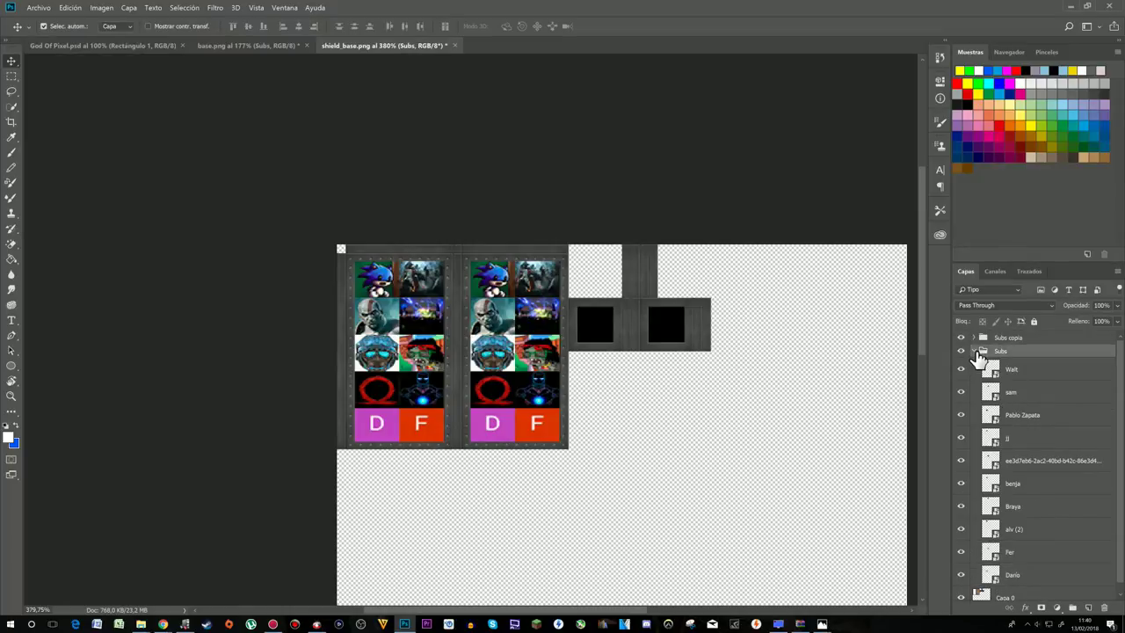
left_click(975, 352)
left_click(961, 351)
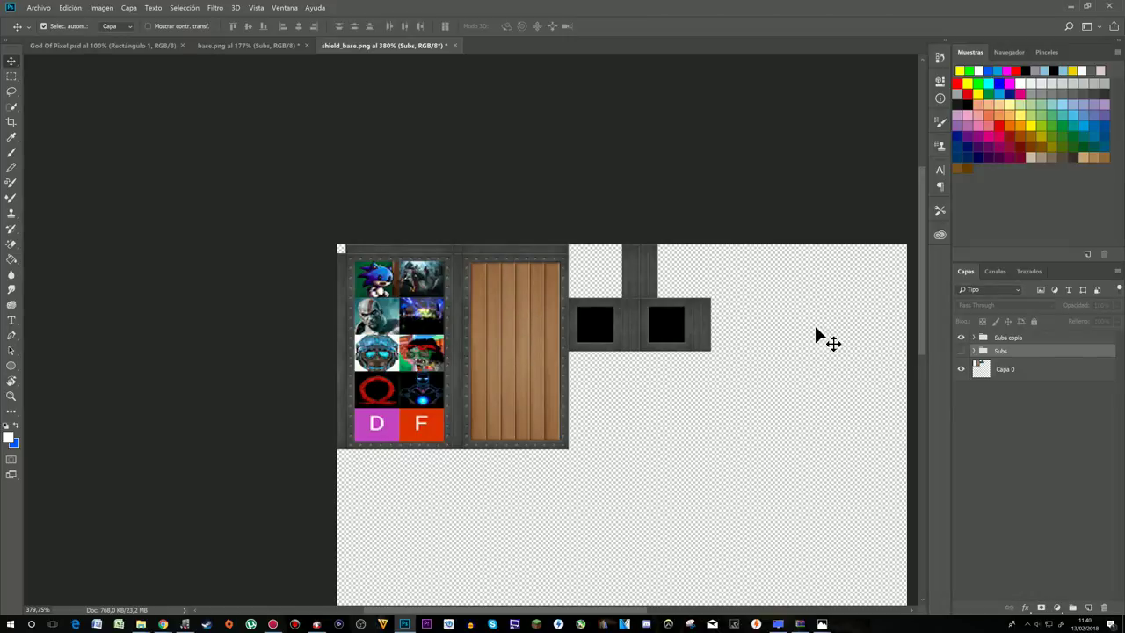
left_click(961, 352)
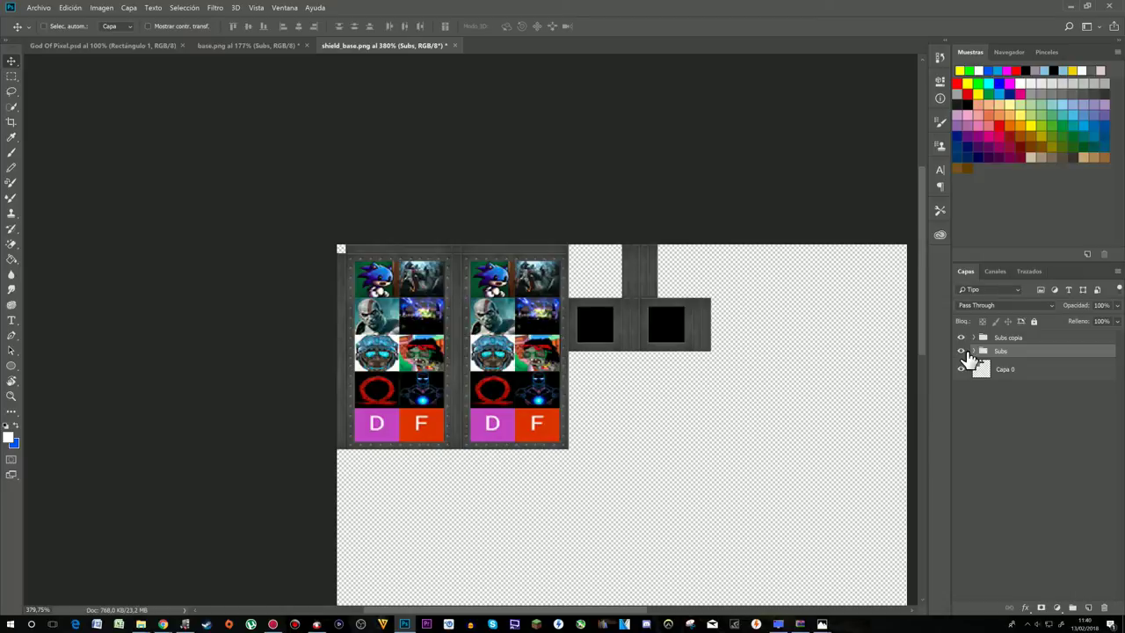
- Export the texture for web as a transparent PNG-24, overwriting shield_base.png in the Minecraft Extremo folder
key("ctrl+alt+shift+s")
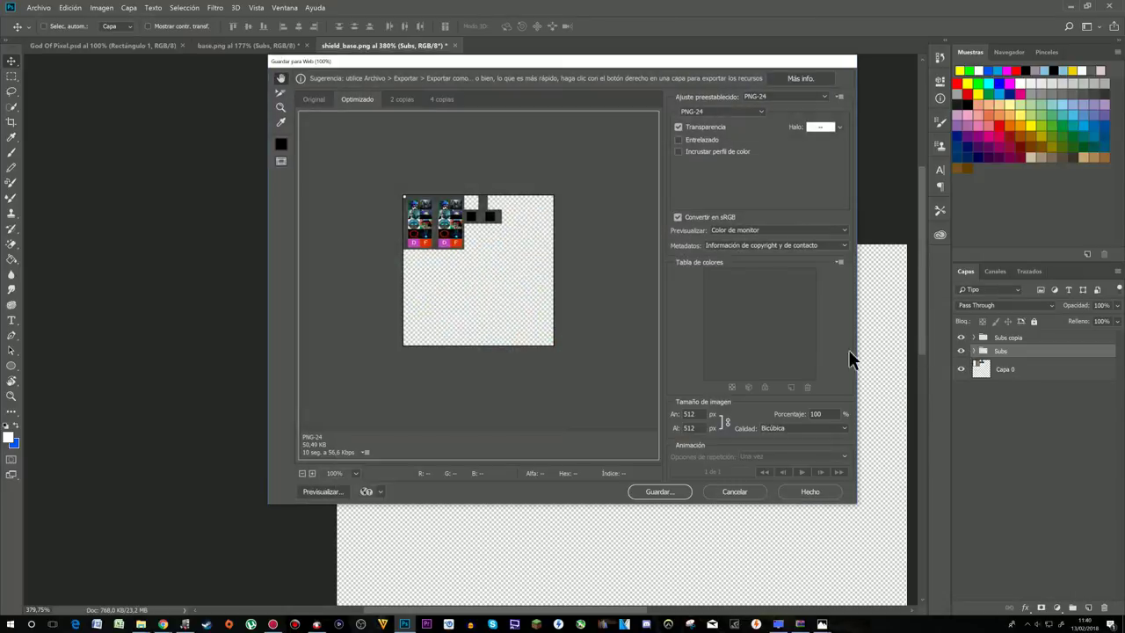
left_click(658, 492)
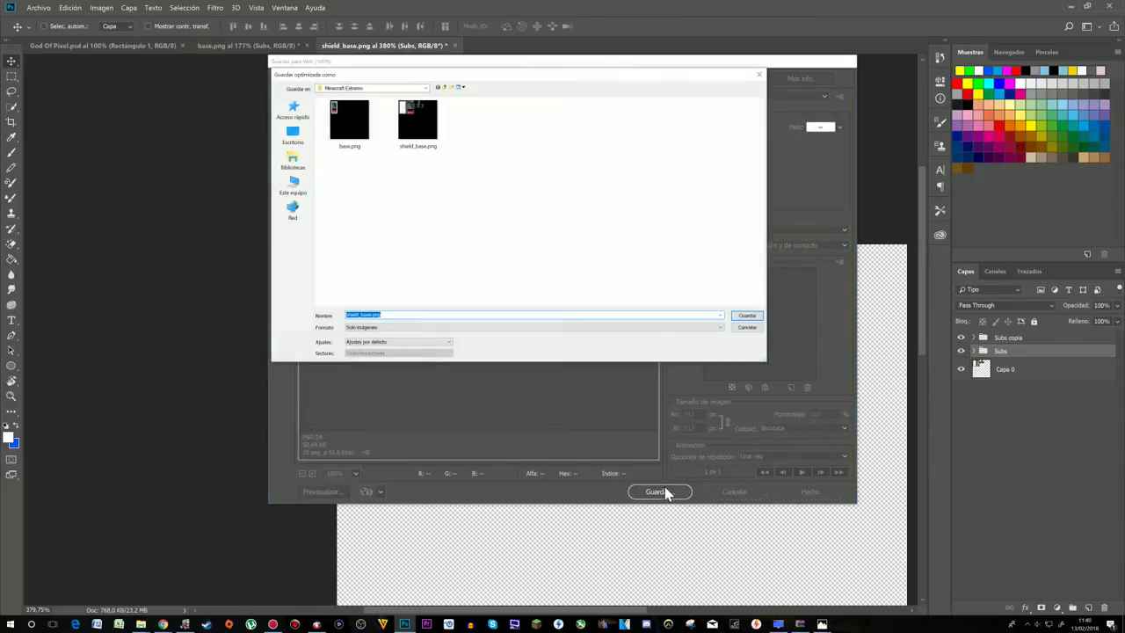
key("Return")
key("Return")
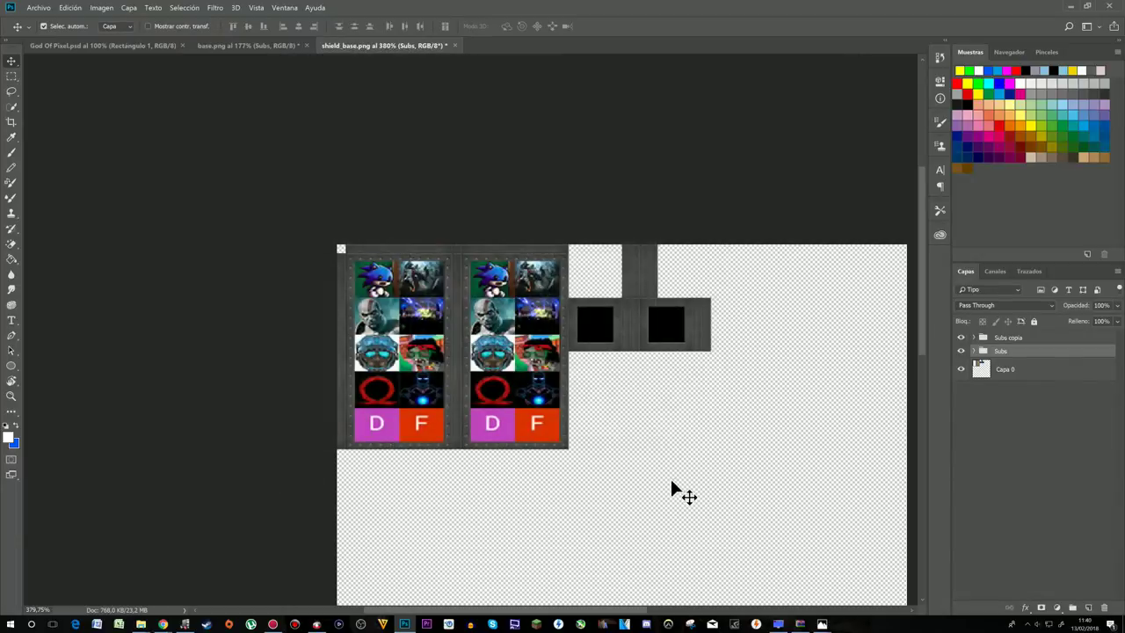
- Minimize Photoshop, close the old preview, and view the newly exported shield_base.png from the Minecraft Extremo folder
left_click(1073, 7)
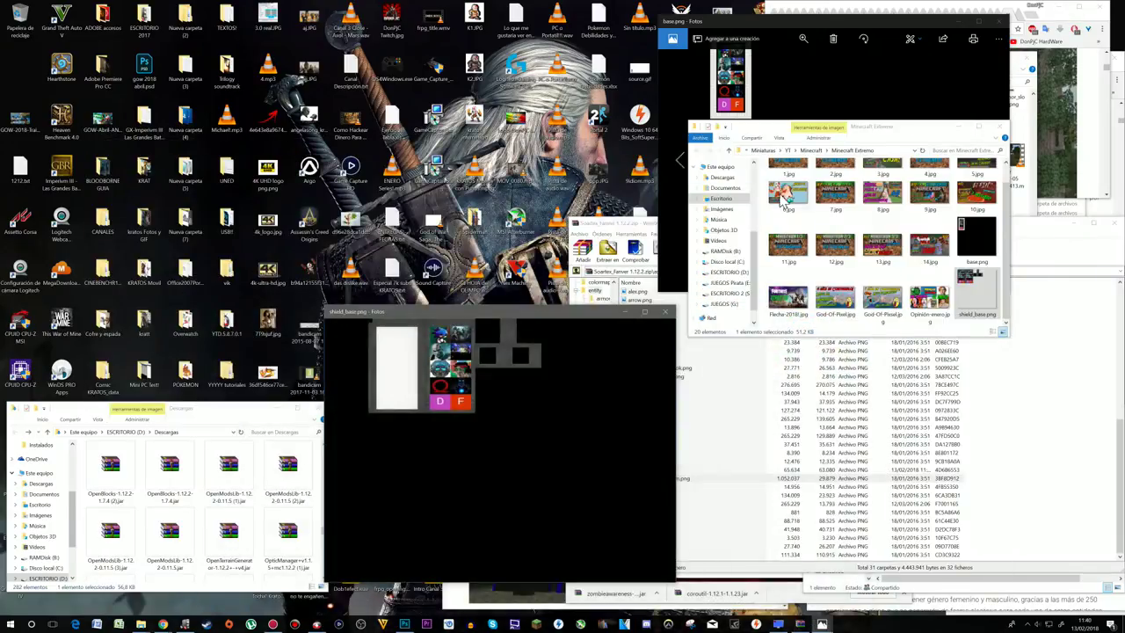
left_click(665, 312)
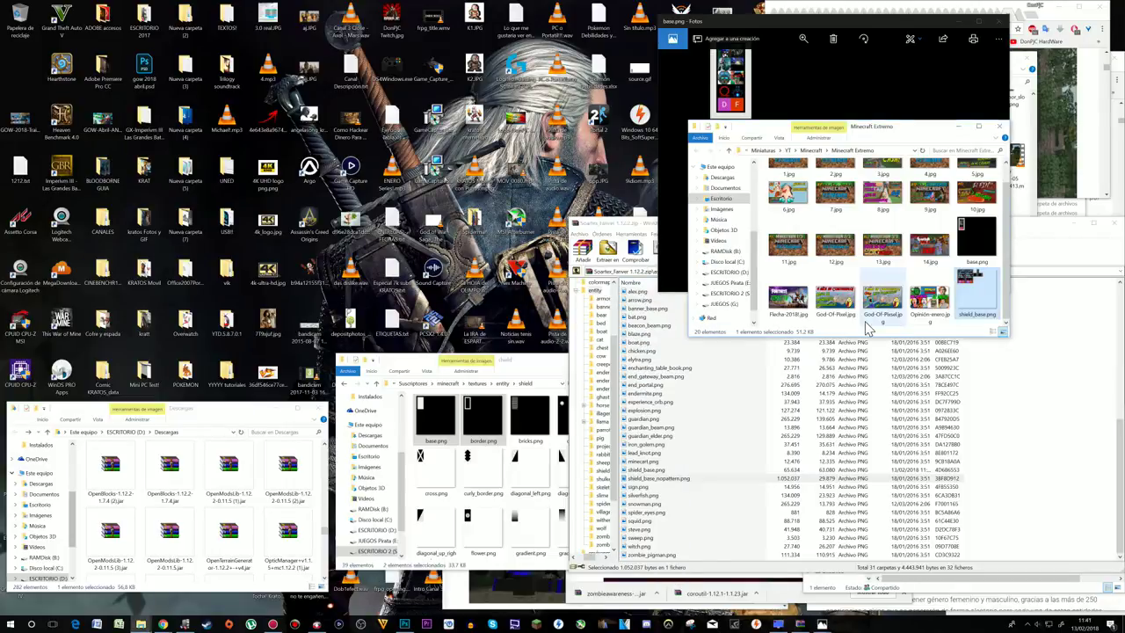
double_click(973, 286)
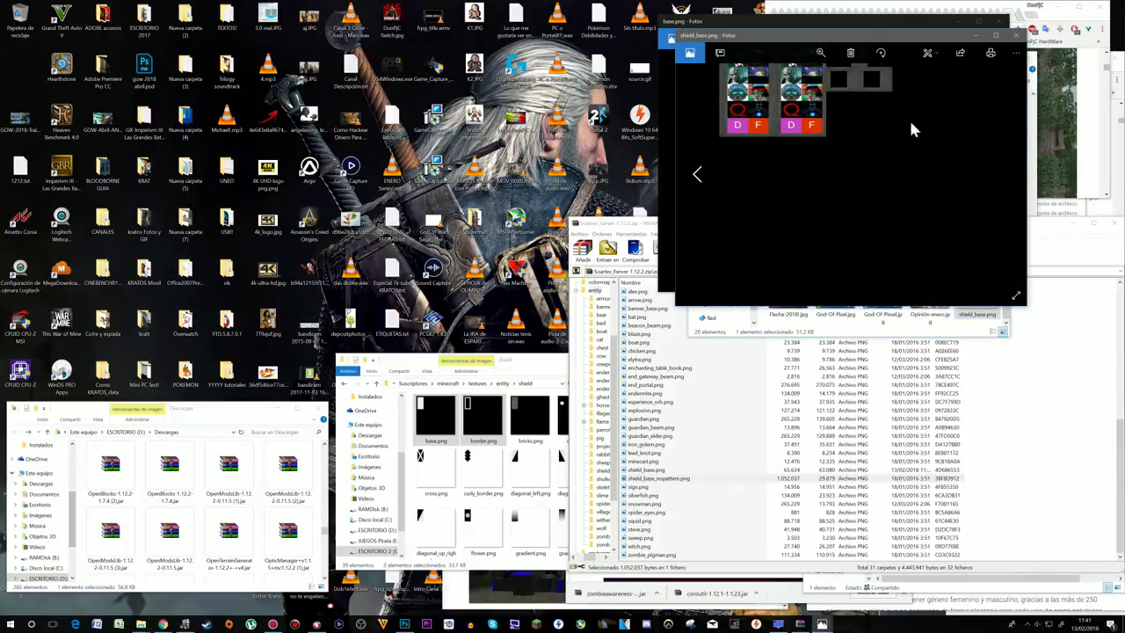
key("Left")
key("Right")
left_click_drag(894, 40, 668, 284)
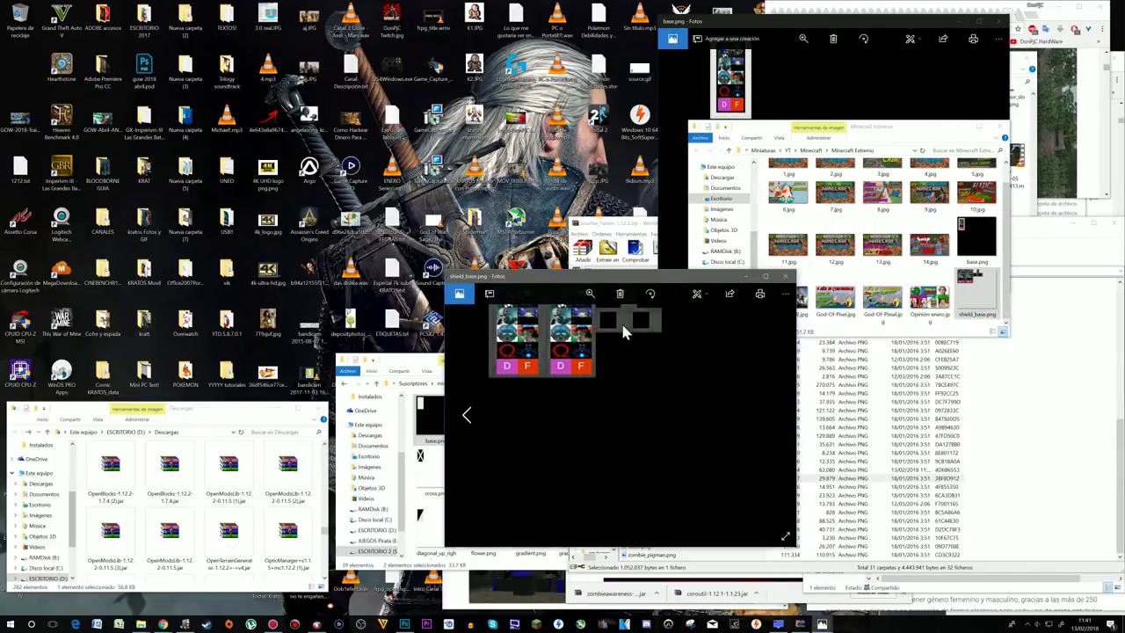
left_click(786, 275)
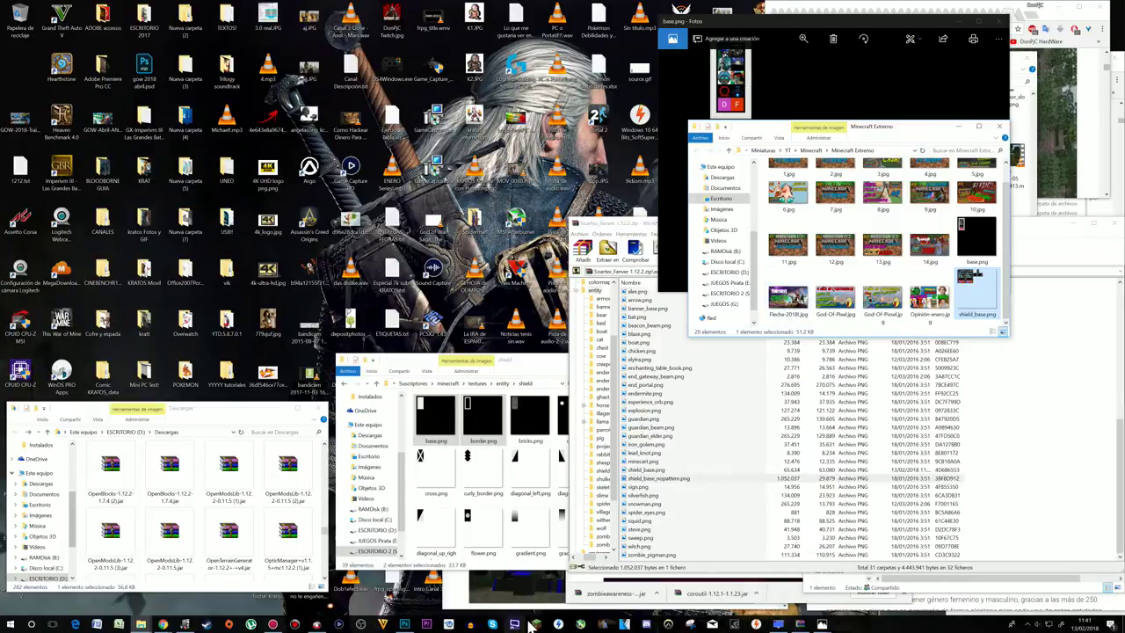
- Add the newly exported shield_base.png to the entity textures folder of the Soartex_Fanver 1.12.2 zip, replacing the existing file
left_click(749, 452)
left_click(1040, 458)
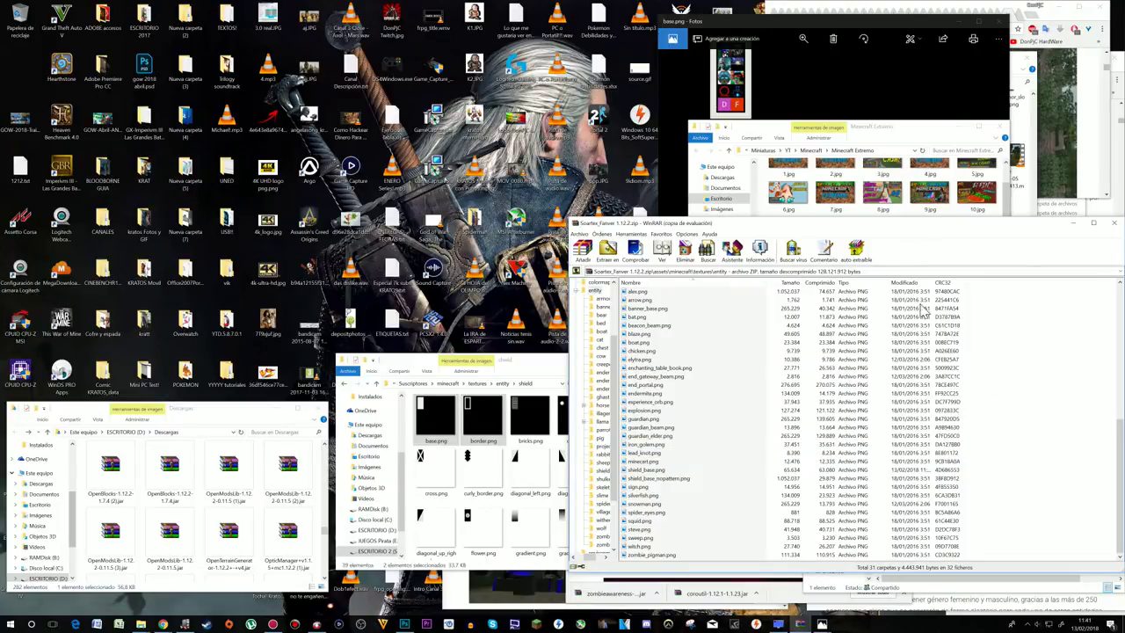
left_click_drag(964, 223, 484, 160)
left_click(967, 286)
left_click_drag(967, 286, 598, 396)
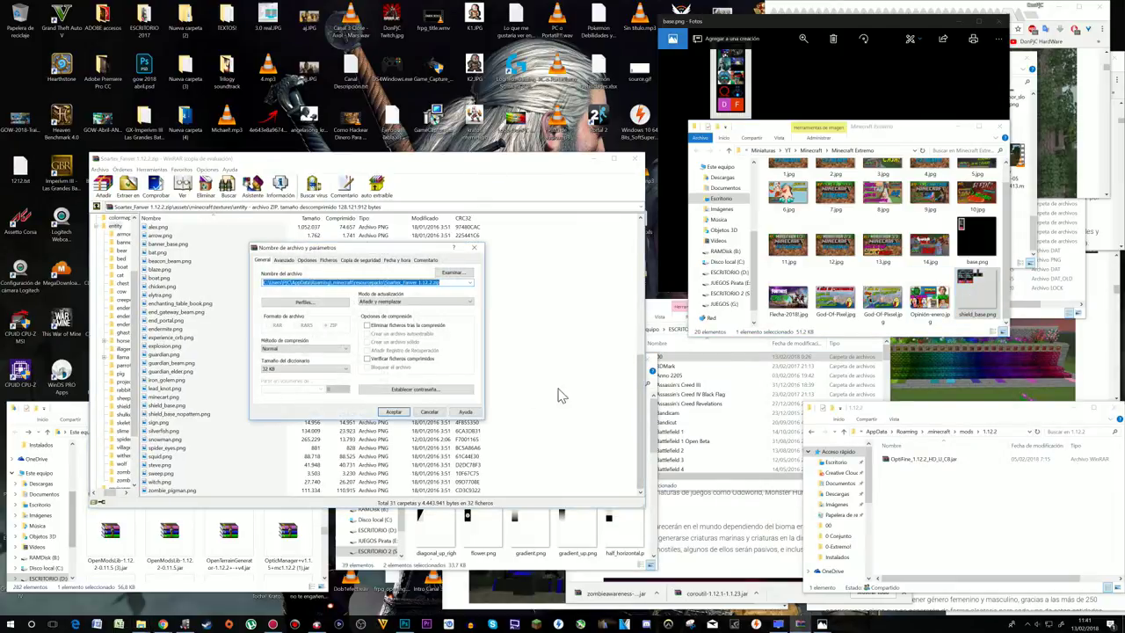
left_click(394, 411)
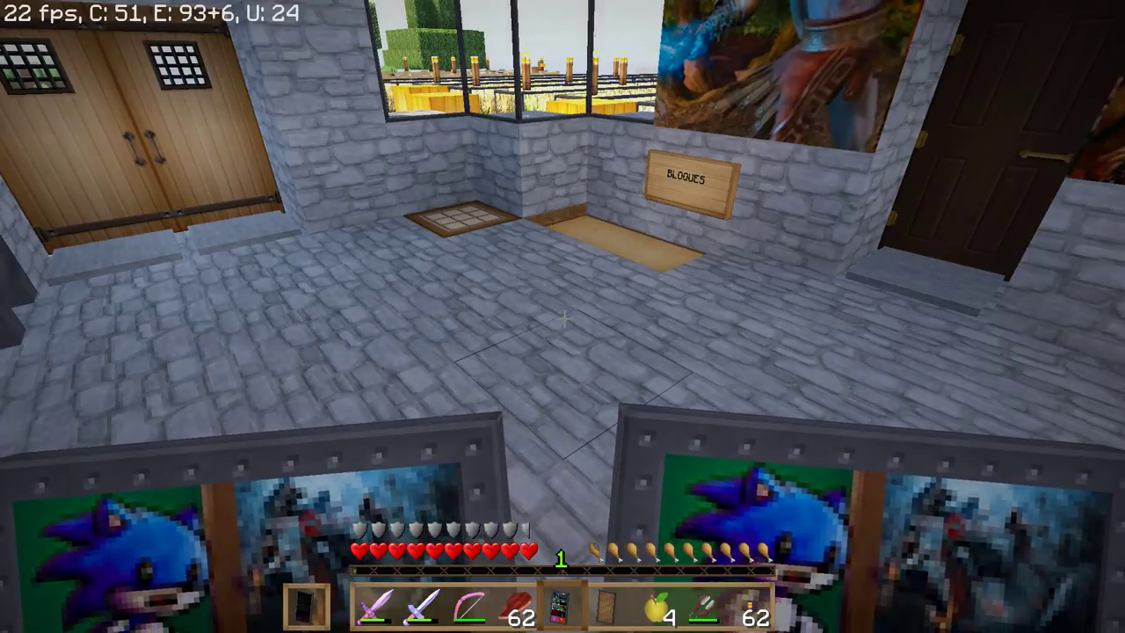
- In Minecraft, view the character from the front in third person and move the white shield from the hotbar into the inventory
key("F5")
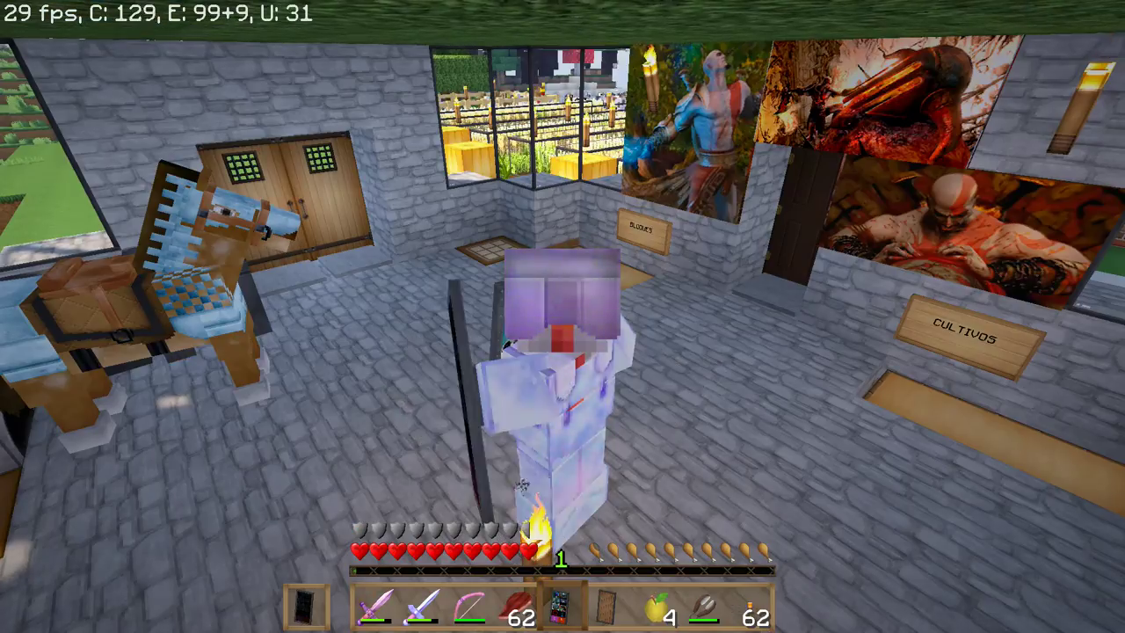
key("F5")
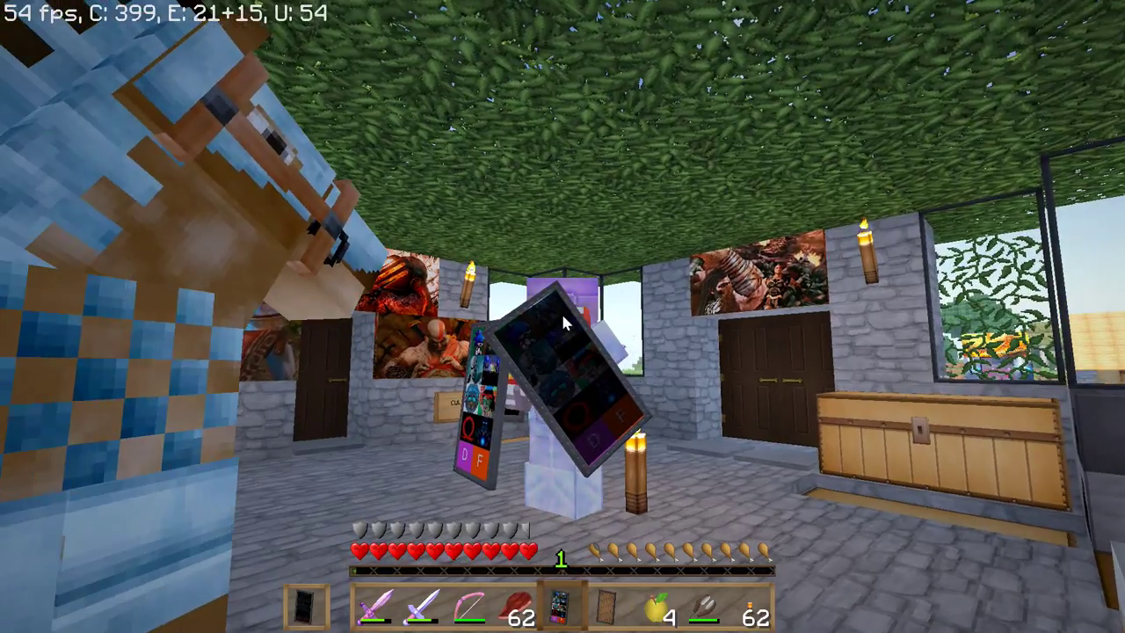
key("e")
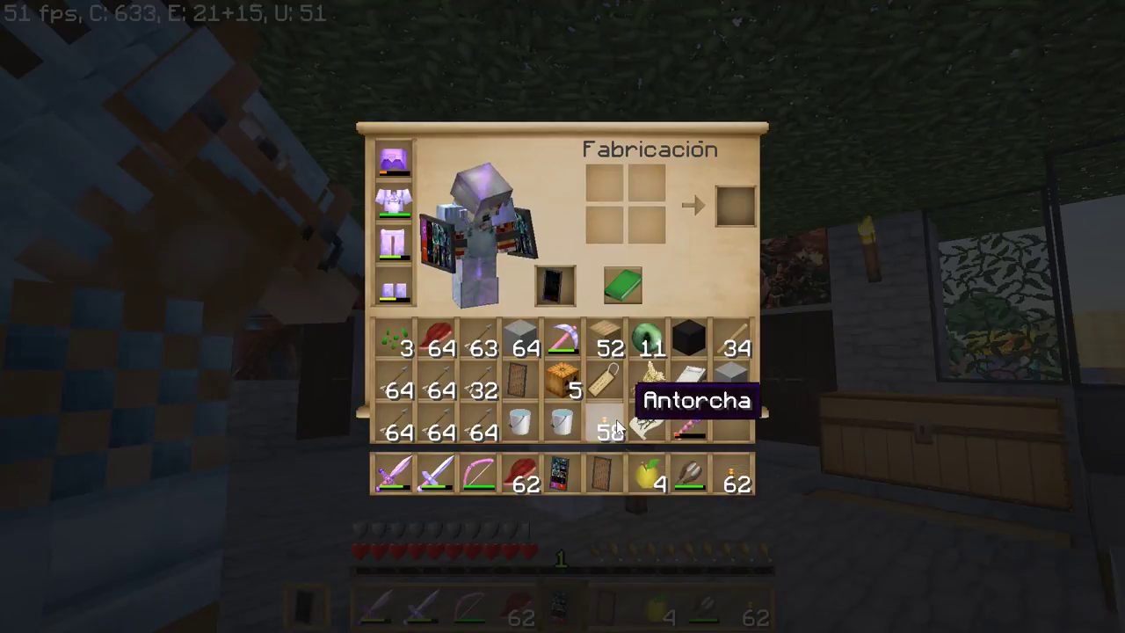
left_click(564, 472)
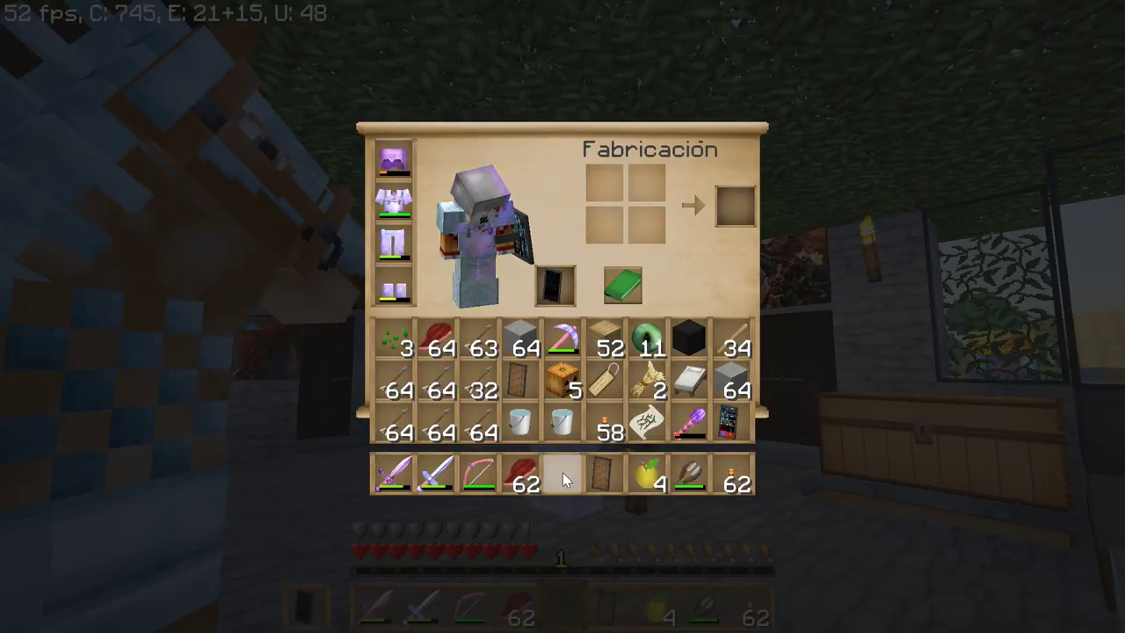
key("e")
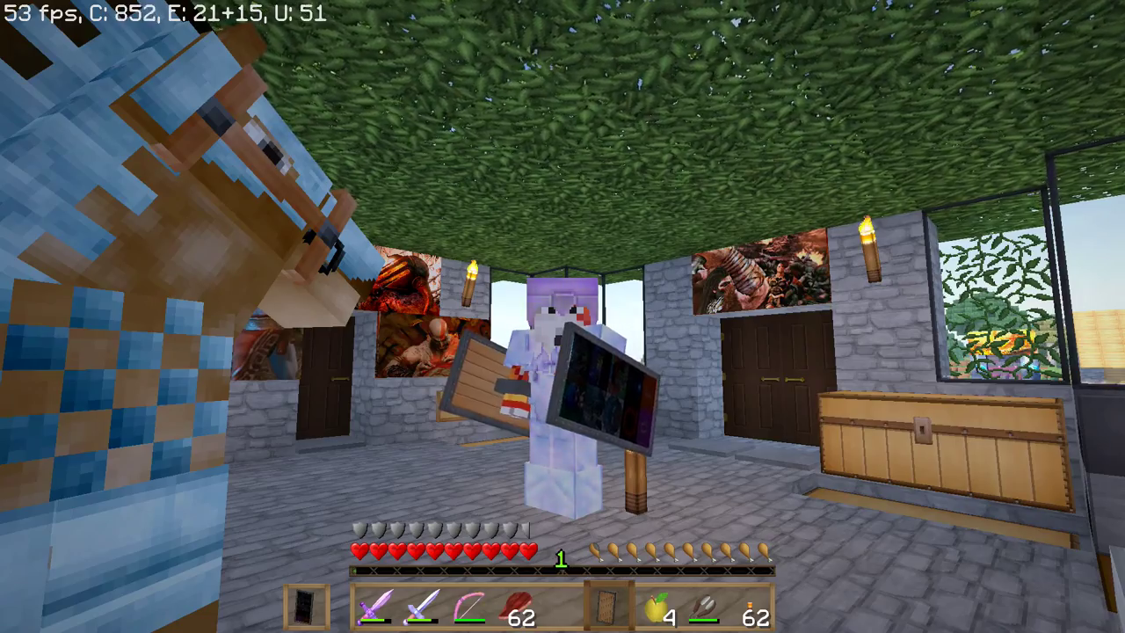
- Take the black shield out of the off-hand slot and place it in the fifth hotbar slot
key("e")
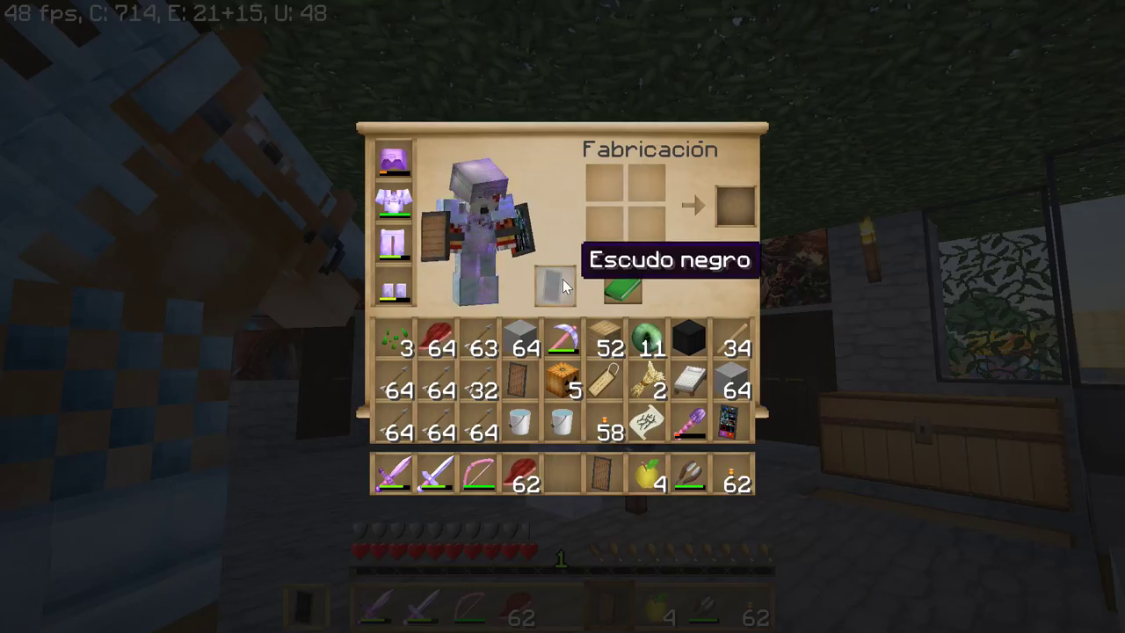
left_click(539, 273)
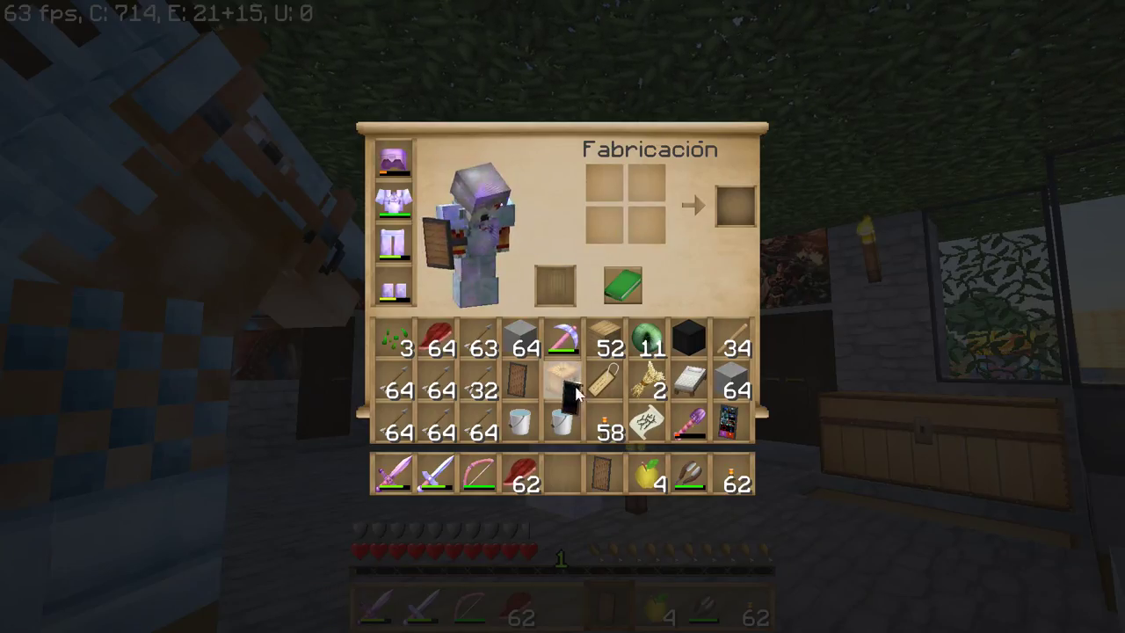
left_click(612, 225)
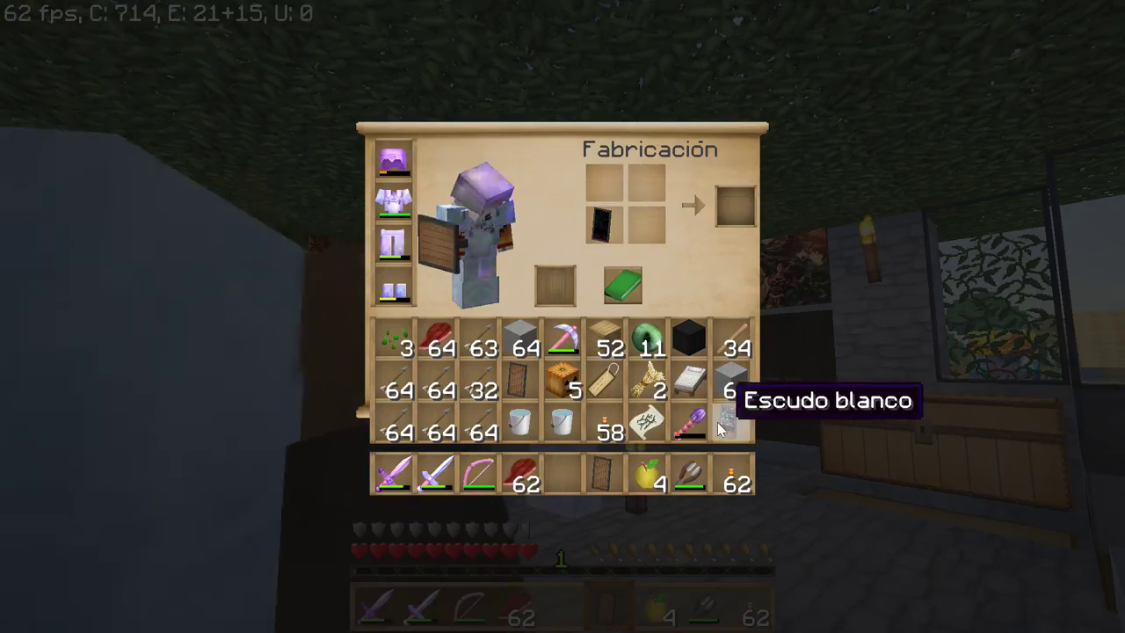
left_click(597, 220)
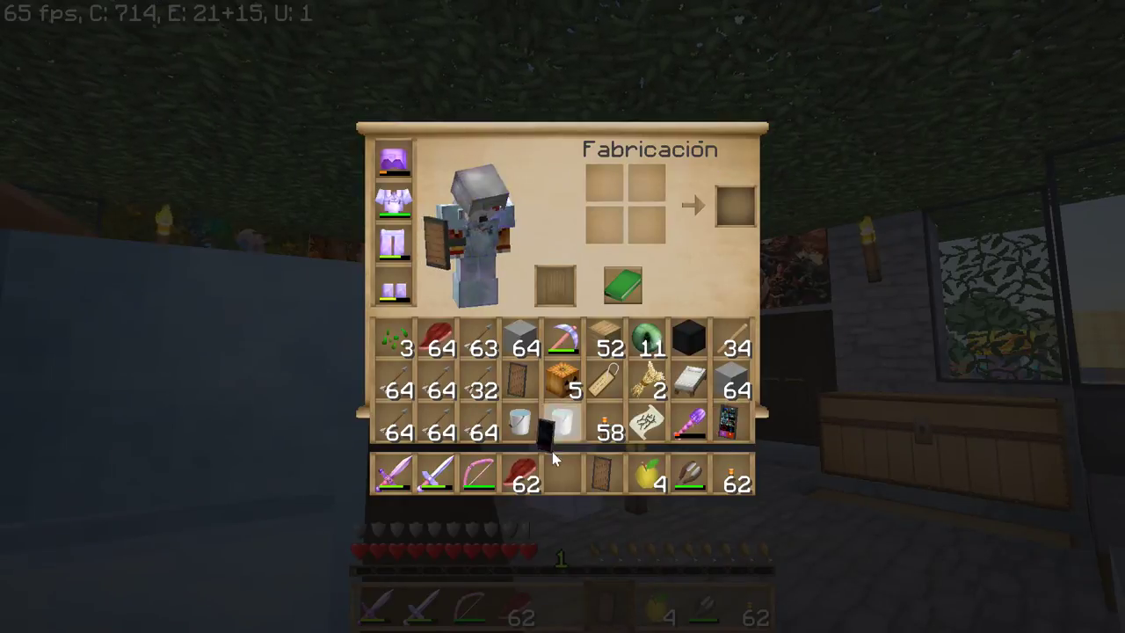
left_click(563, 476)
key("e")
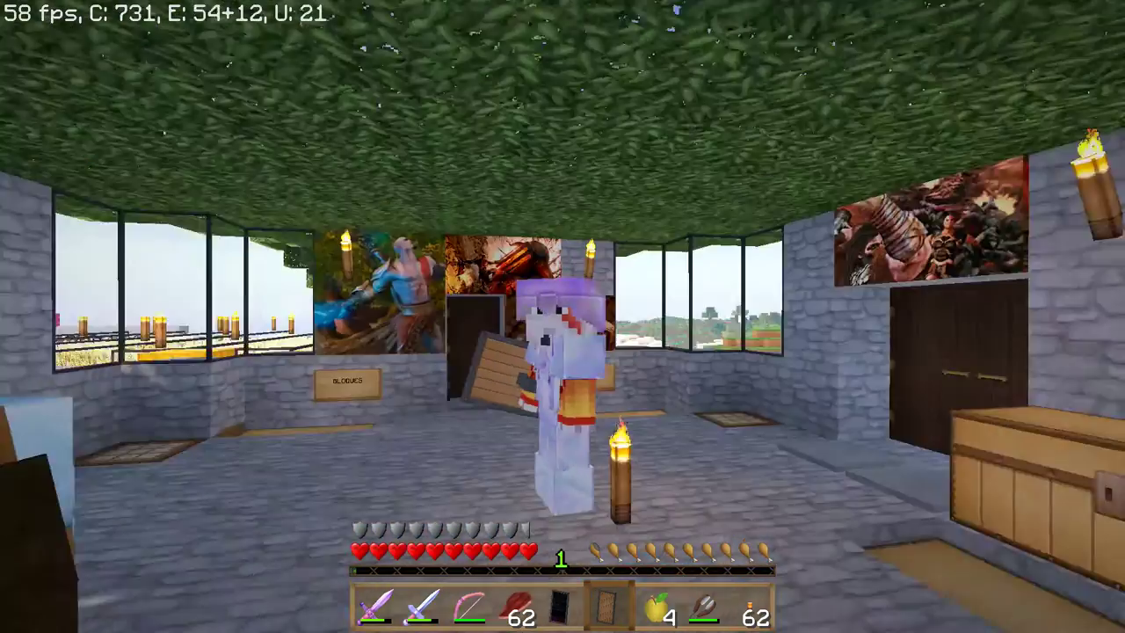
- Return the white shield to the fifth hotbar slot and store the black shield and the spare plain shield in the inventory
key("e")
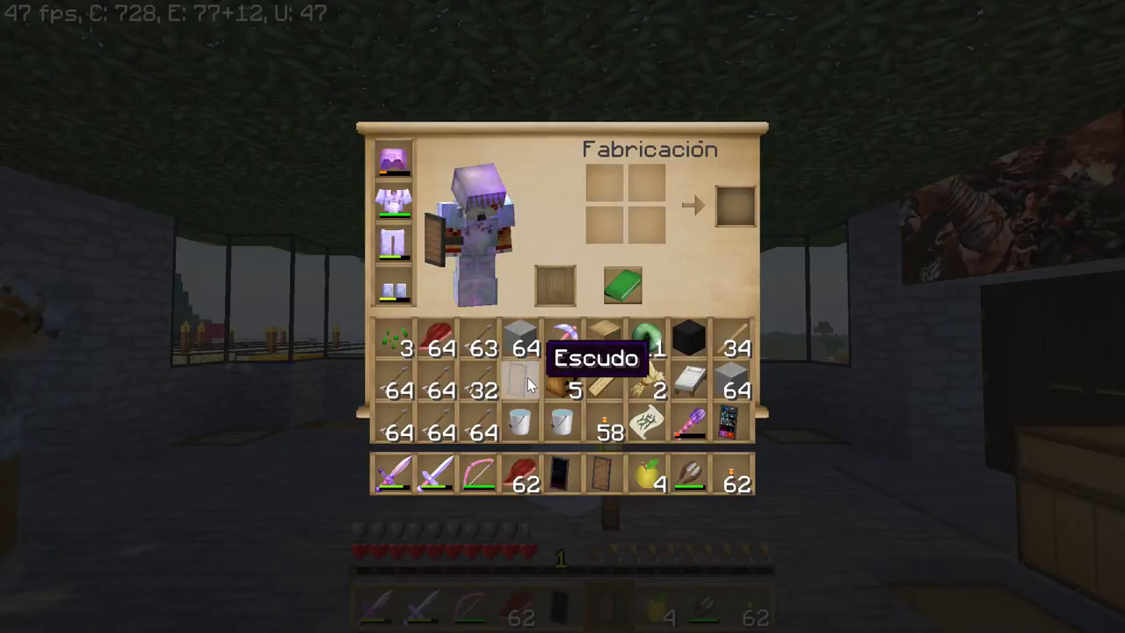
key("q")
left_click(743, 420)
left_click(557, 474)
left_click(525, 387)
key("e")
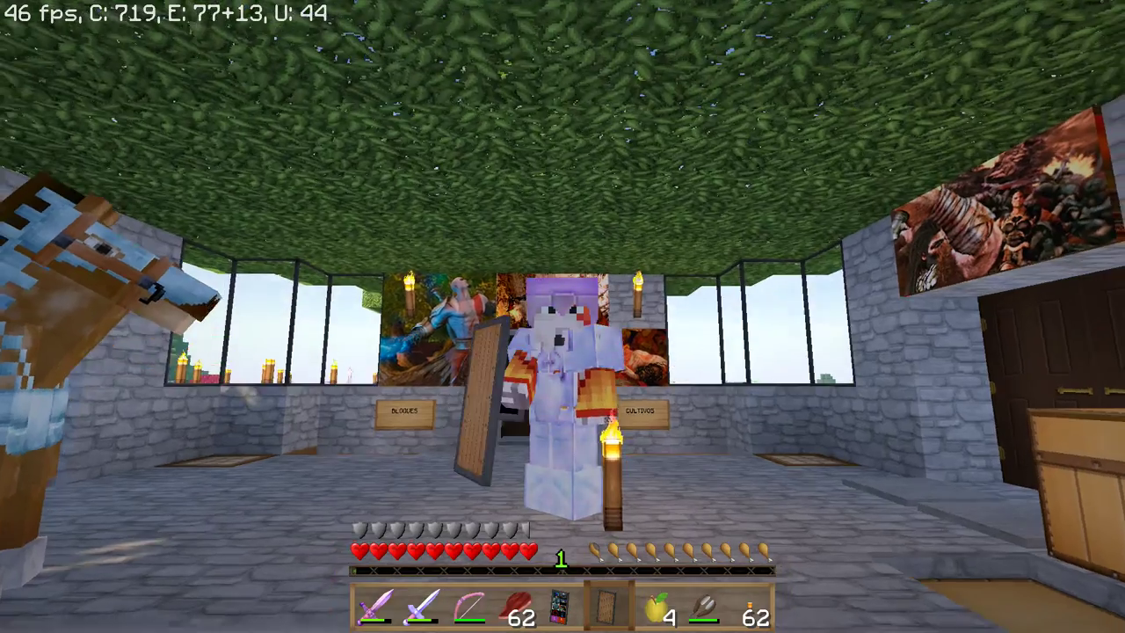
- Move the held plain shield to the off hand and equip the white shield from hotbar slot 5
key("e")
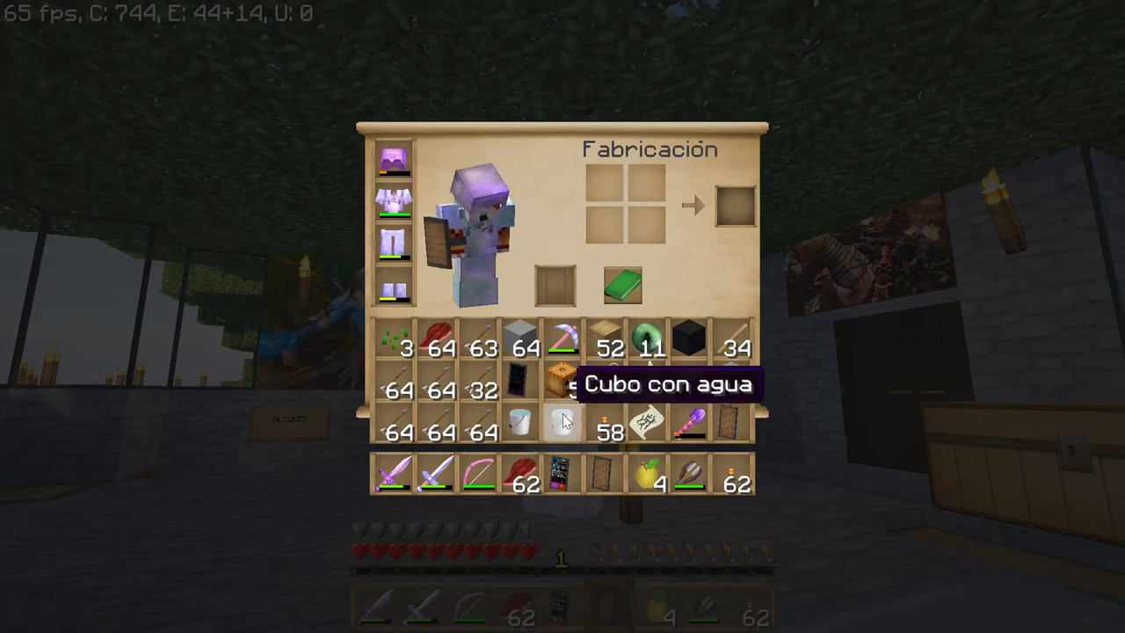
key("f")
key("e")
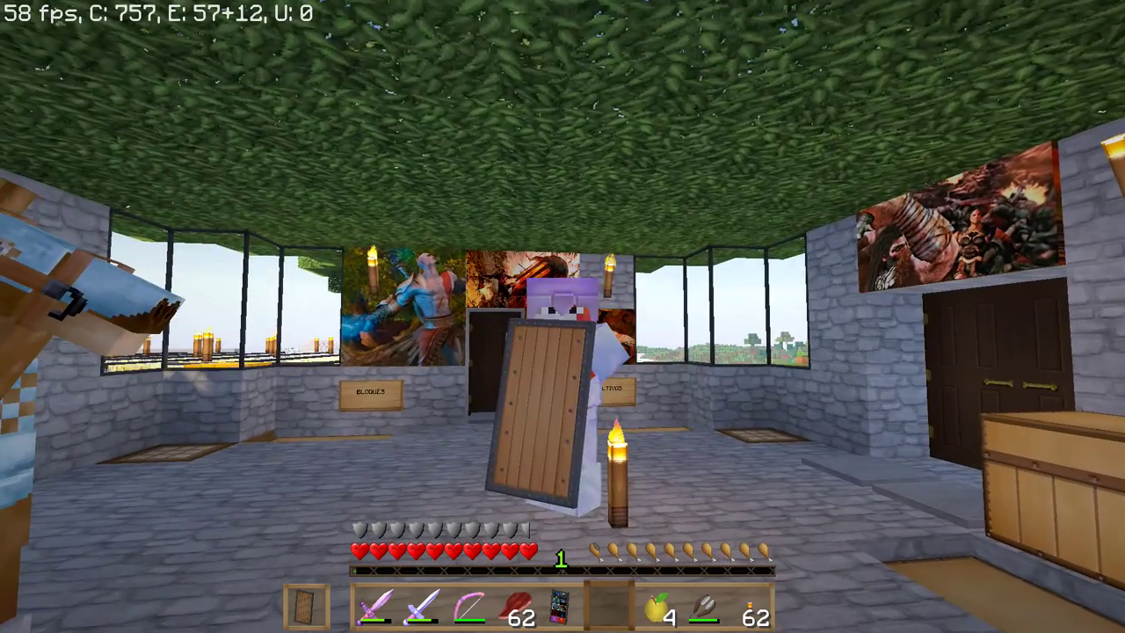
key("5")
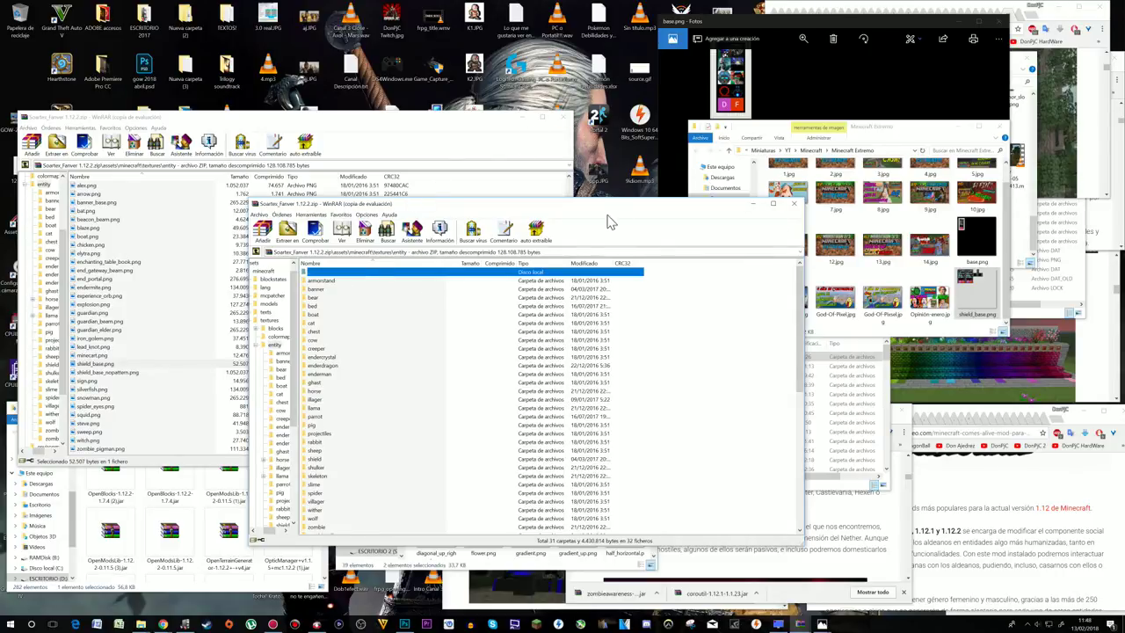
- Close the base.png preview, open the paintings PNG from the texture pack's painting folder and view it full size
left_click(998, 19)
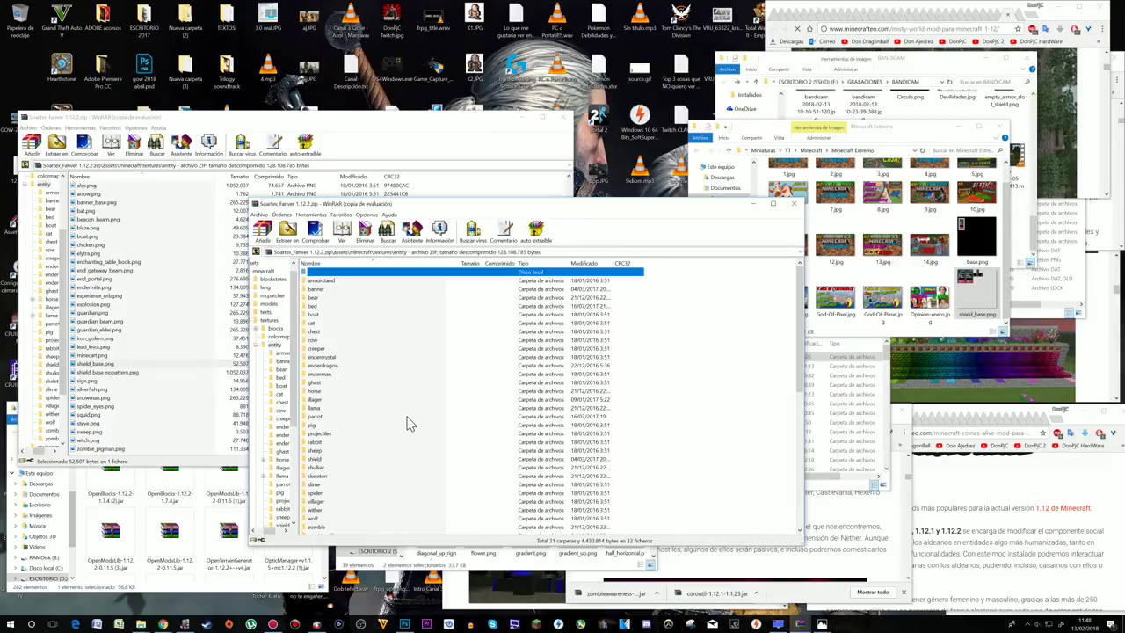
double_click(335, 273)
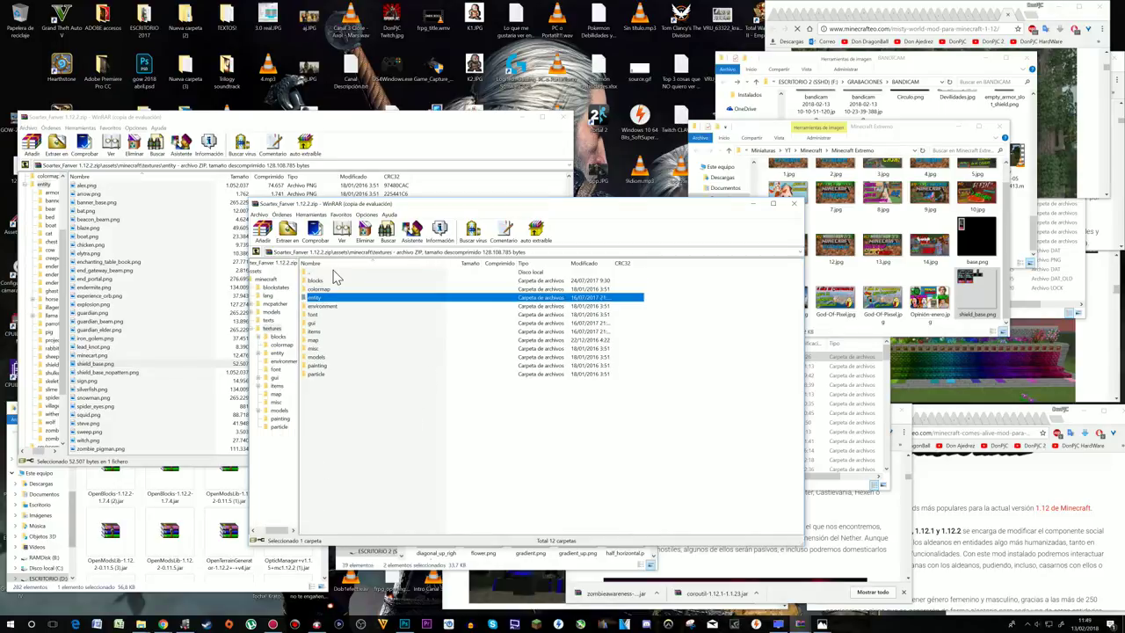
double_click(318, 367)
double_click(364, 290)
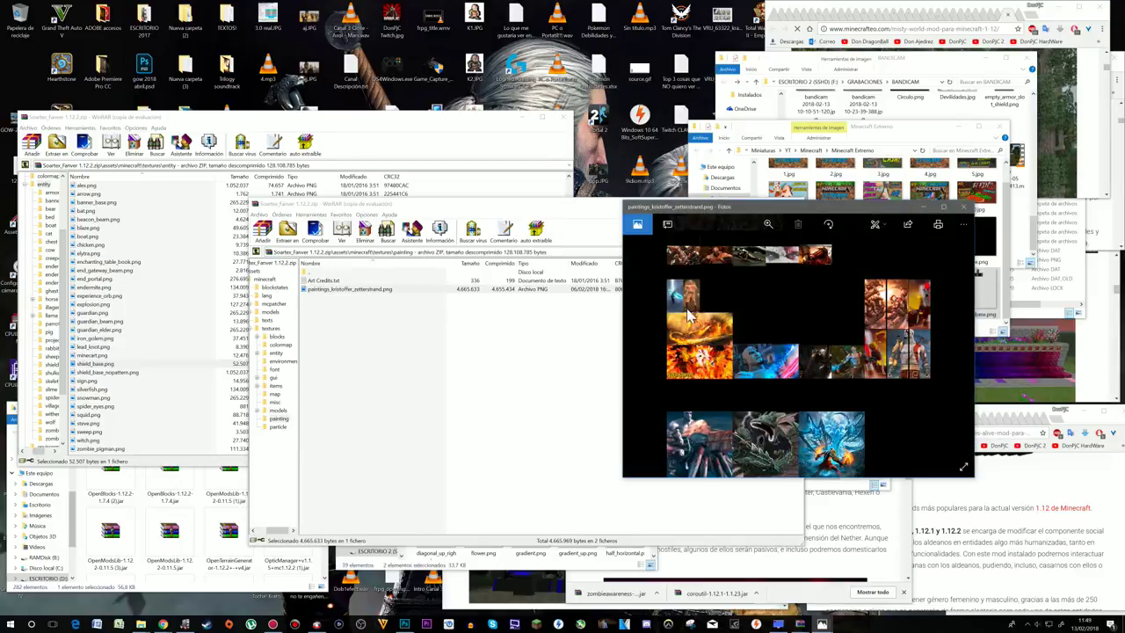
left_click_drag(771, 218, 498, 235)
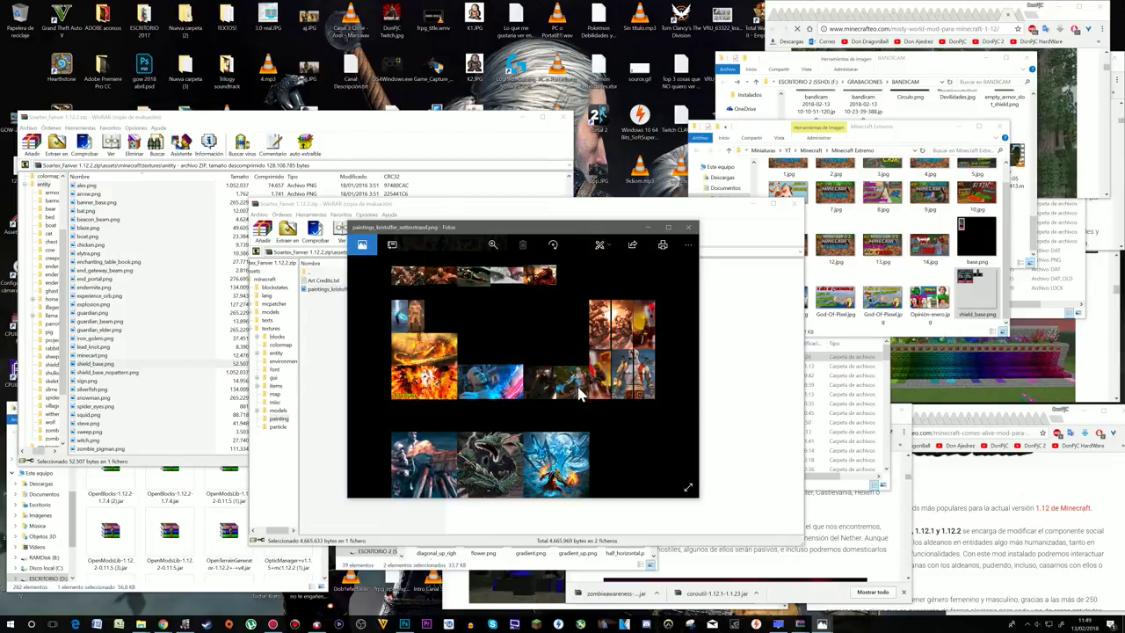
left_click(667, 226)
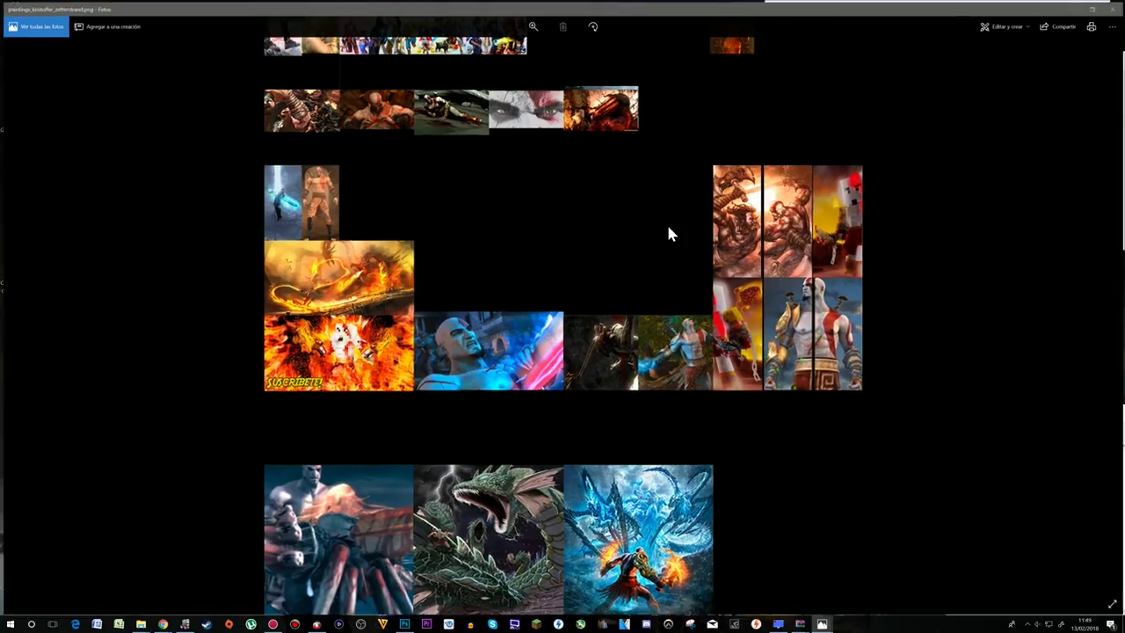